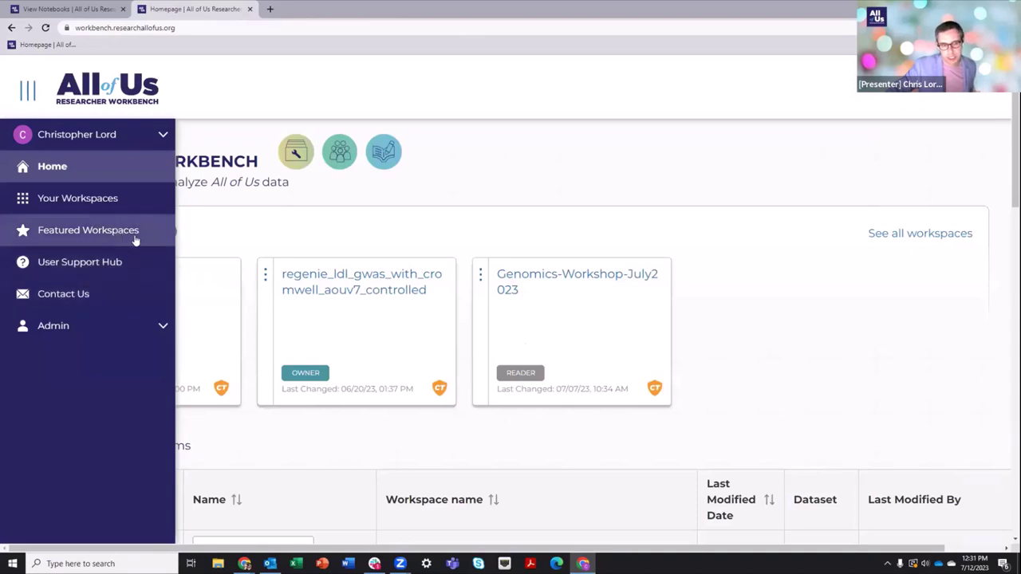
Open the featured workspaces library and look through the available tutorial workspaces
{"action": "left_click", "coordinate": [136, 231]}
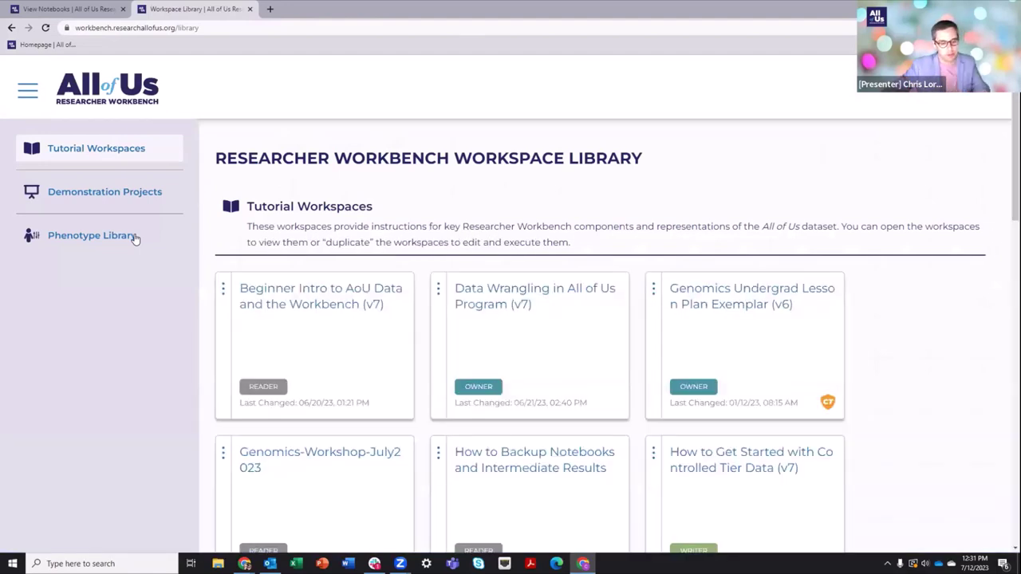
{"action": "key", "text": "ctrl+minus"}
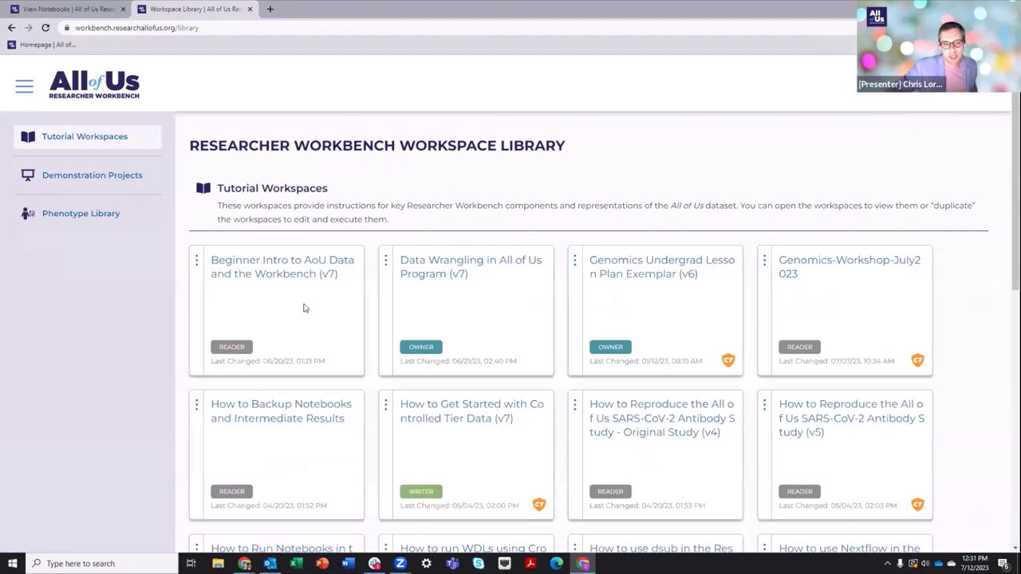
{"action": "left_click_drag", "start_coordinate": [318, 276], "coordinate": [196, 266]}
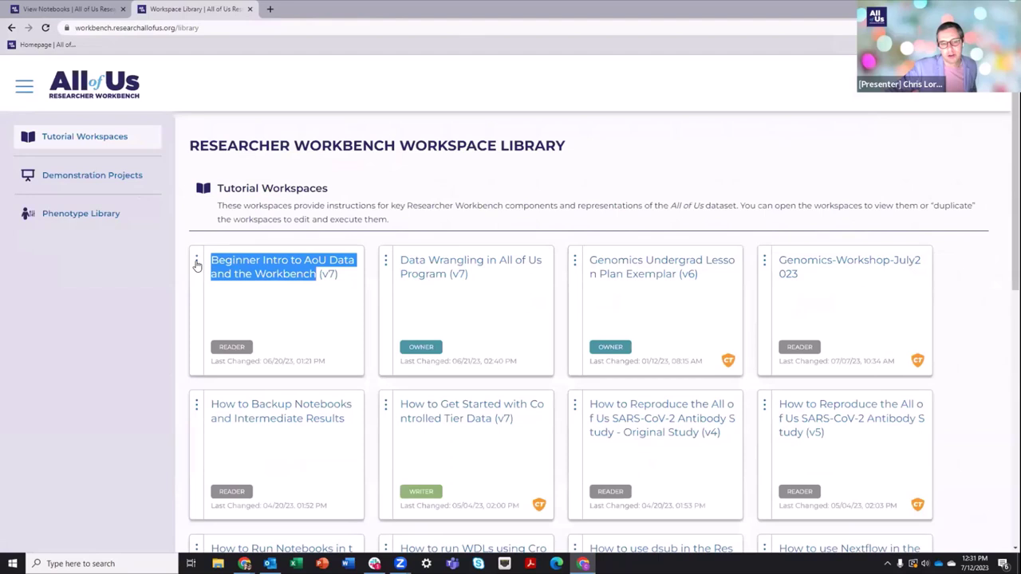
{"action": "left_click", "coordinate": [369, 312]}
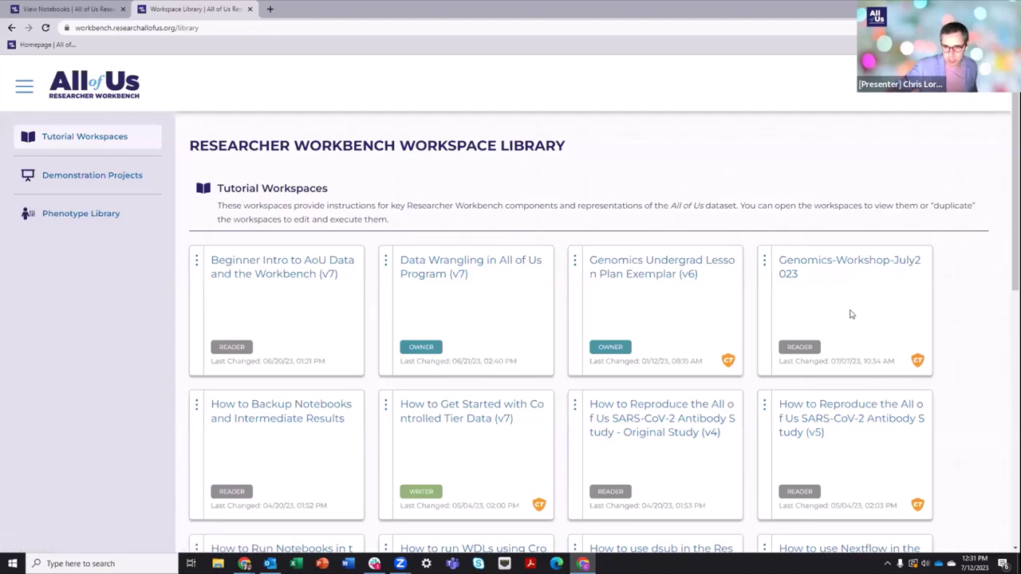
{"action": "scroll", "coordinate": [679, 287], "scroll_direction": "down", "scroll_amount": 3}
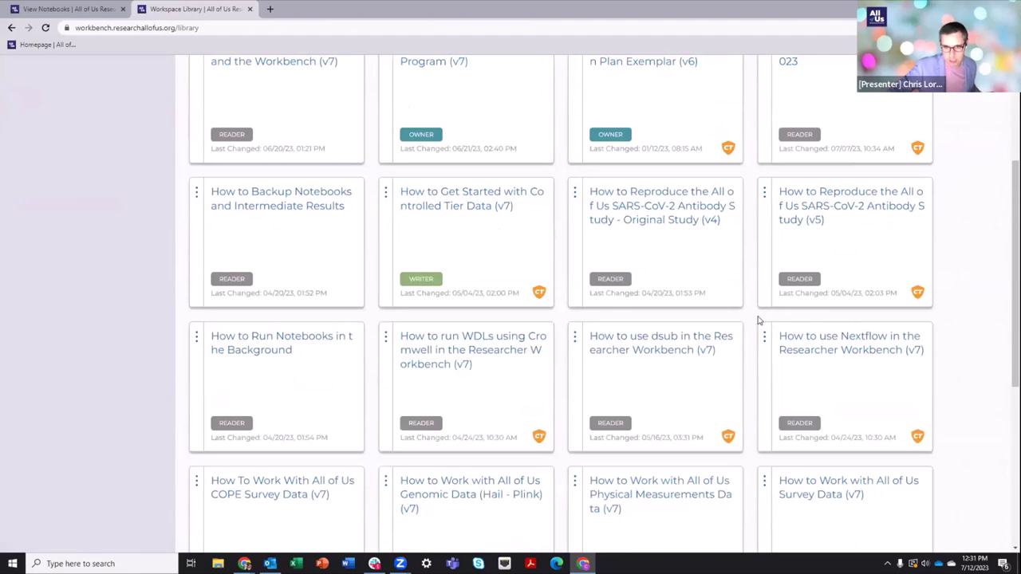
{"action": "scroll", "coordinate": [752, 319], "scroll_direction": "down", "scroll_amount": 1}
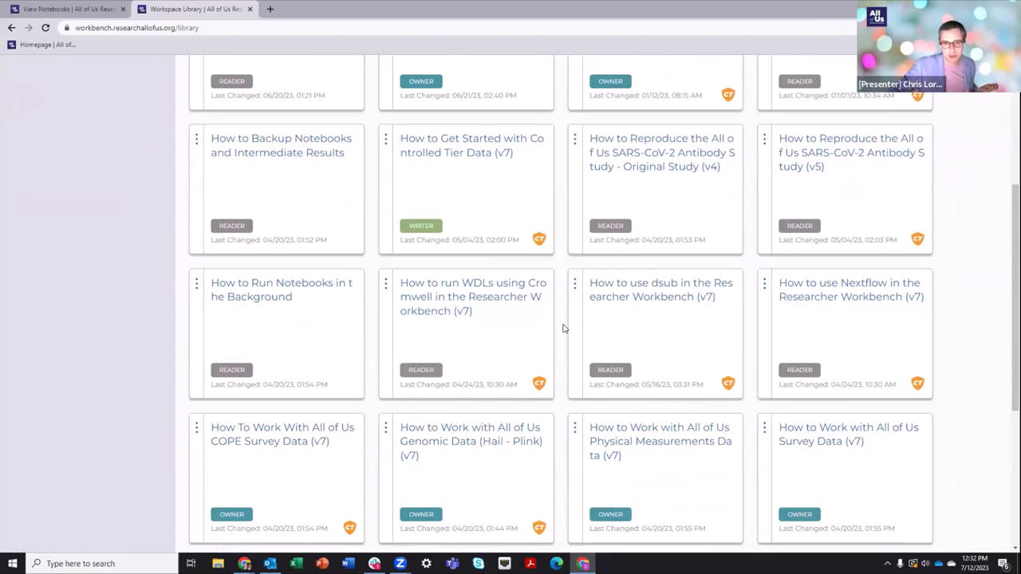
{"action": "scroll", "coordinate": [562, 328], "scroll_direction": "up", "scroll_amount": 2}
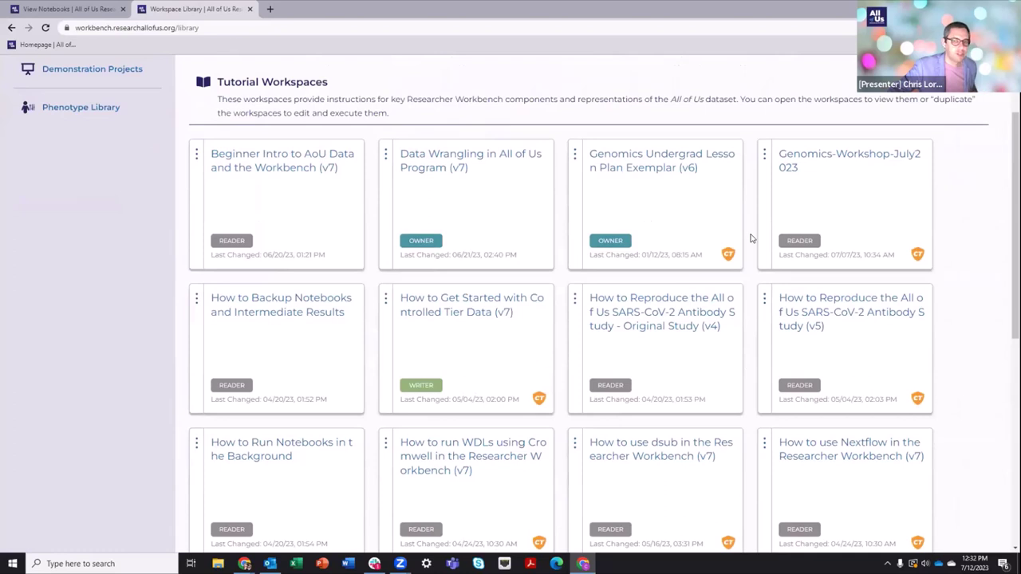
{"action": "scroll", "coordinate": [753, 233], "scroll_direction": "up", "scroll_amount": 1}
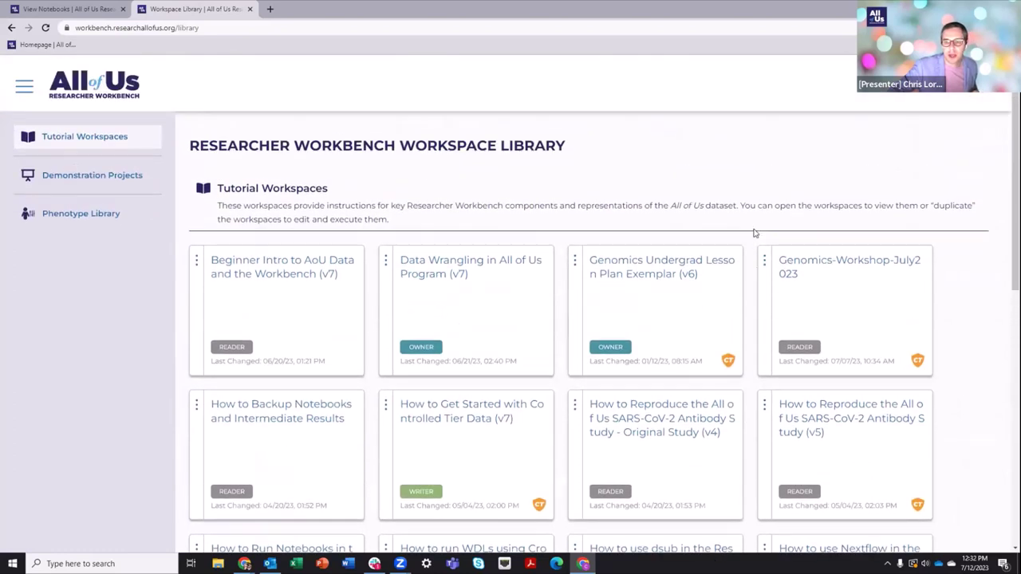
View the Genomics-Workshop-July2023 workspace separately, preview its exercise2_looking_at_the_genomic_data notebook and workspace actions, and return to the library
{"action": "right_click", "coordinate": [794, 269]}
{"action": "left_click", "coordinate": [813, 276]}
{"action": "left_click", "coordinate": [345, 18]}
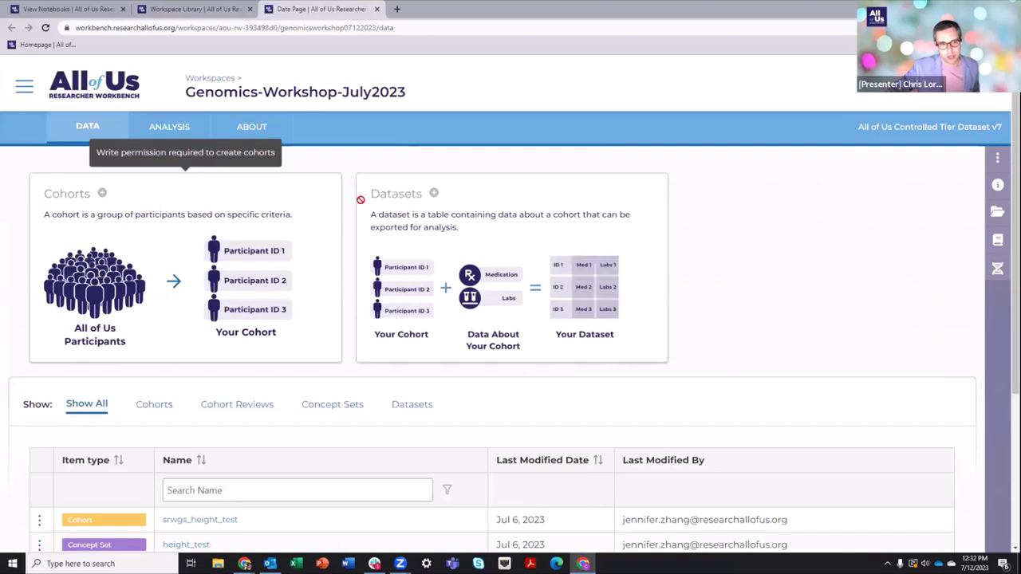
{"action": "left_click", "coordinate": [183, 131]}
{"action": "left_click", "coordinate": [277, 277]}
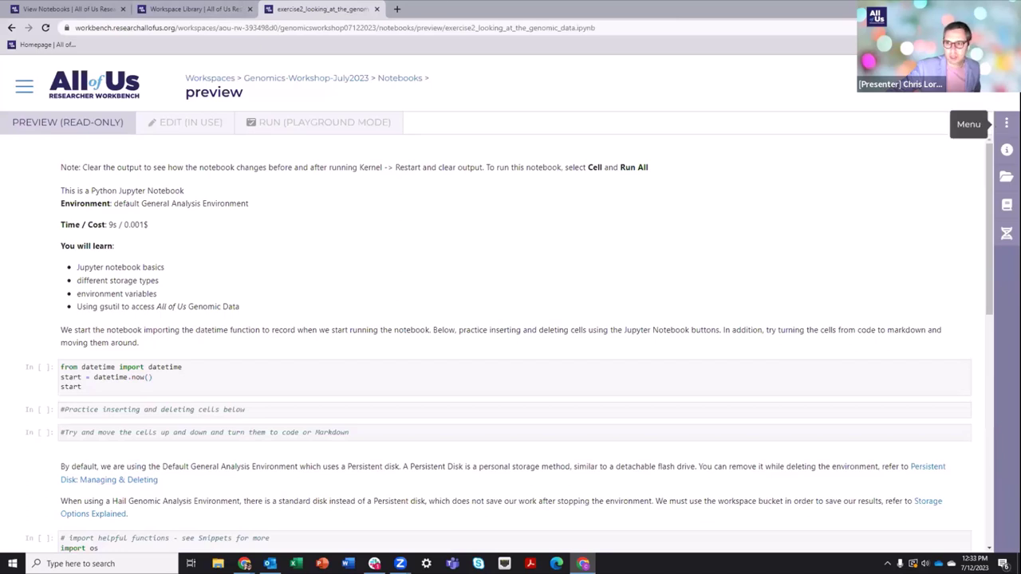
{"action": "left_click", "coordinate": [1005, 122]}
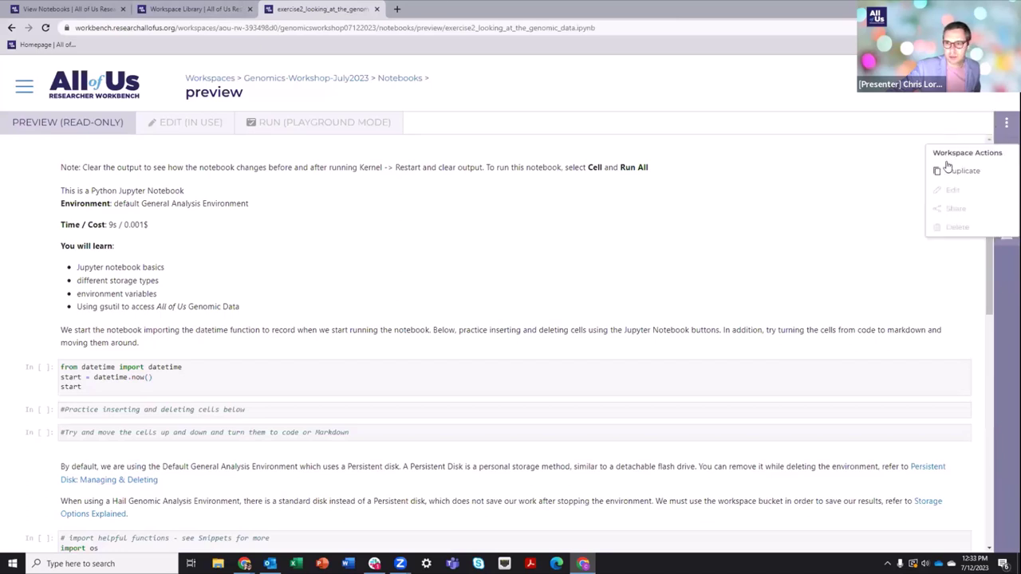
{"action": "left_click", "coordinate": [376, 8]}
Start duplicating the Genomics-Workshop-July2023 workspace from the library, with All of Us Controlled Tier Dataset v7 as the dataset version
{"action": "left_click", "coordinate": [763, 264]}
{"action": "left_click", "coordinate": [761, 284]}
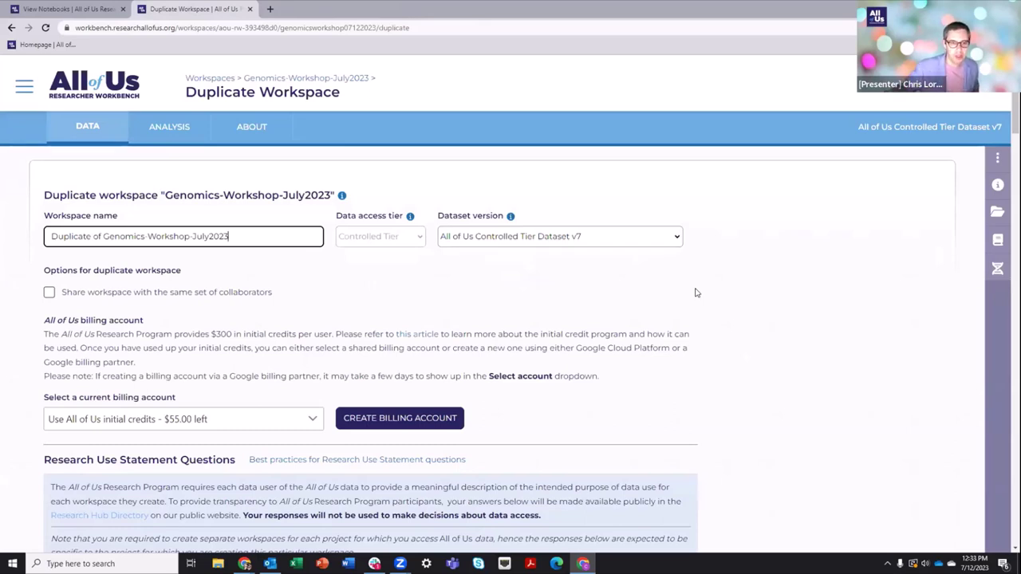
{"action": "mouse_move", "coordinate": [353, 240]}
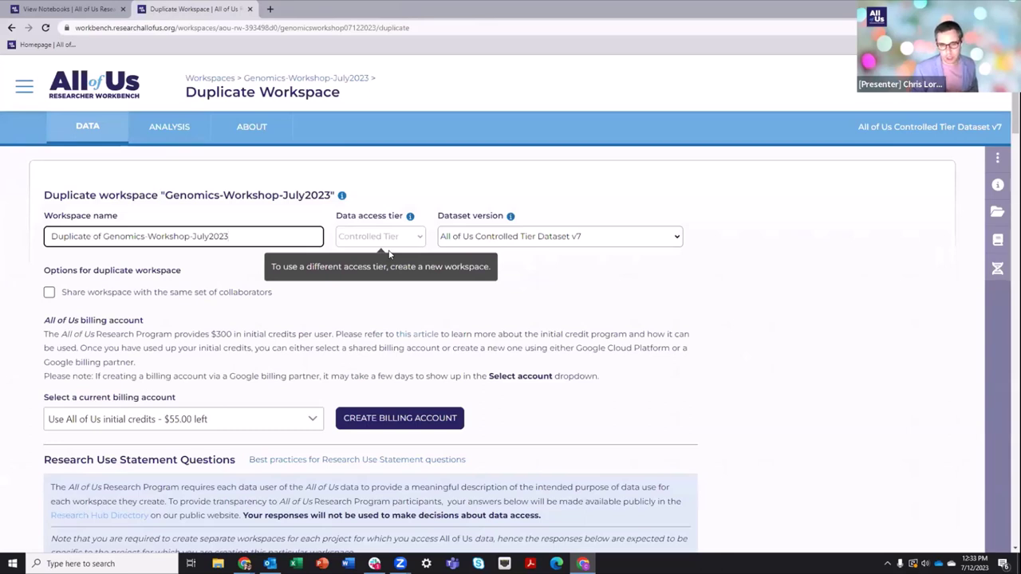
{"action": "left_click", "coordinate": [460, 235]}
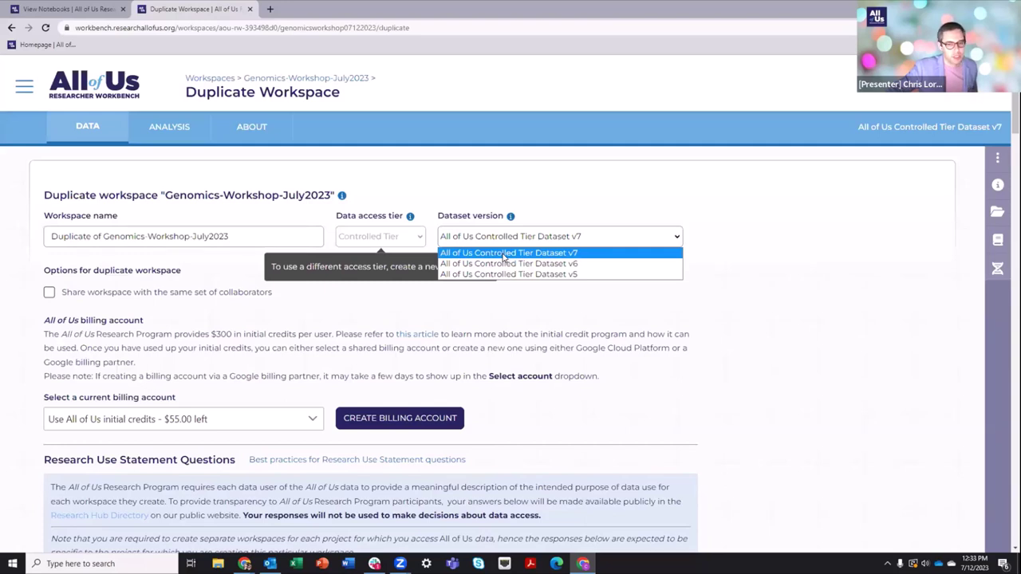
{"action": "left_click", "coordinate": [507, 253]}
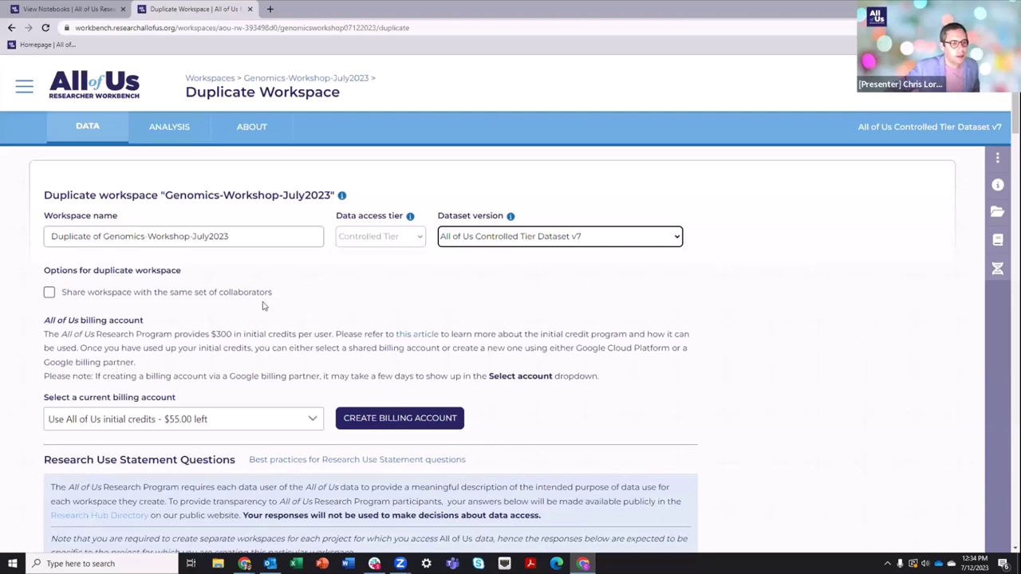
{"action": "scroll", "coordinate": [263, 311], "scroll_direction": "down", "scroll_amount": 3}
{"action": "scroll", "coordinate": [261, 315], "scroll_direction": "up", "scroll_amount": 3}
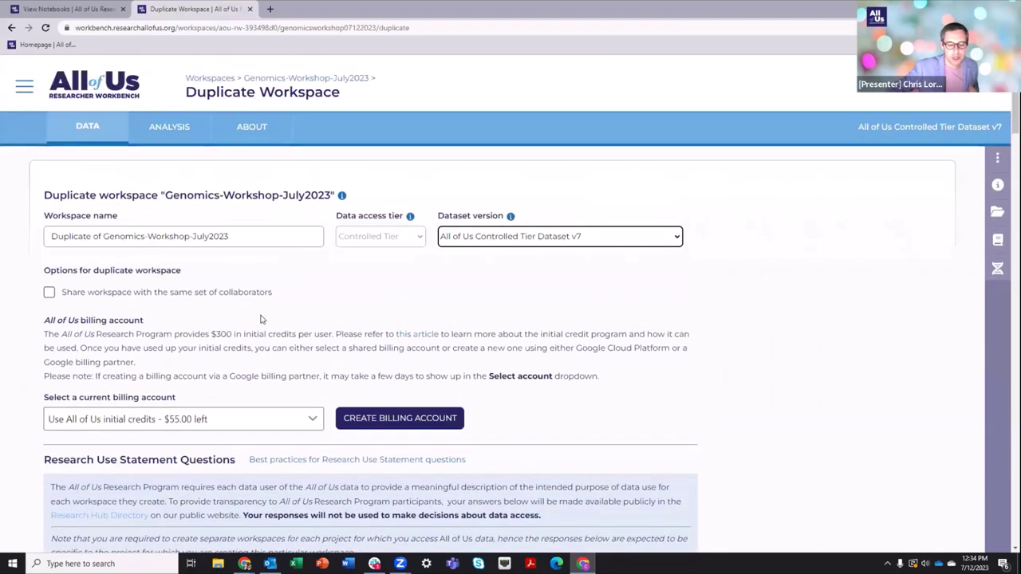
Allow researchallofus.org to access the Google billing accounts and use the All of Us initial credits for the duplicate workspace
{"action": "left_click", "coordinate": [314, 424]}
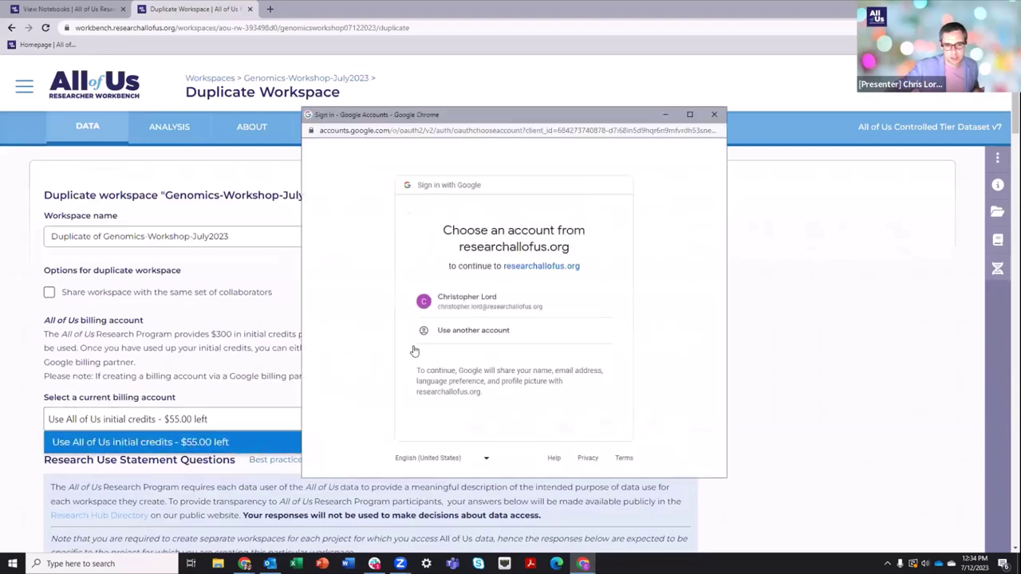
{"action": "left_click", "coordinate": [490, 298]}
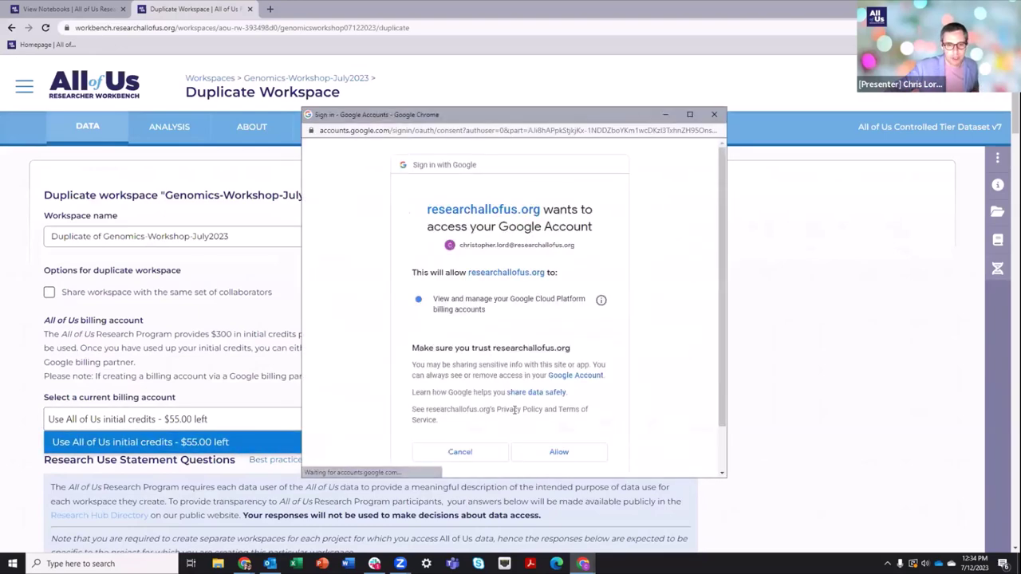
{"action": "left_click", "coordinate": [547, 451]}
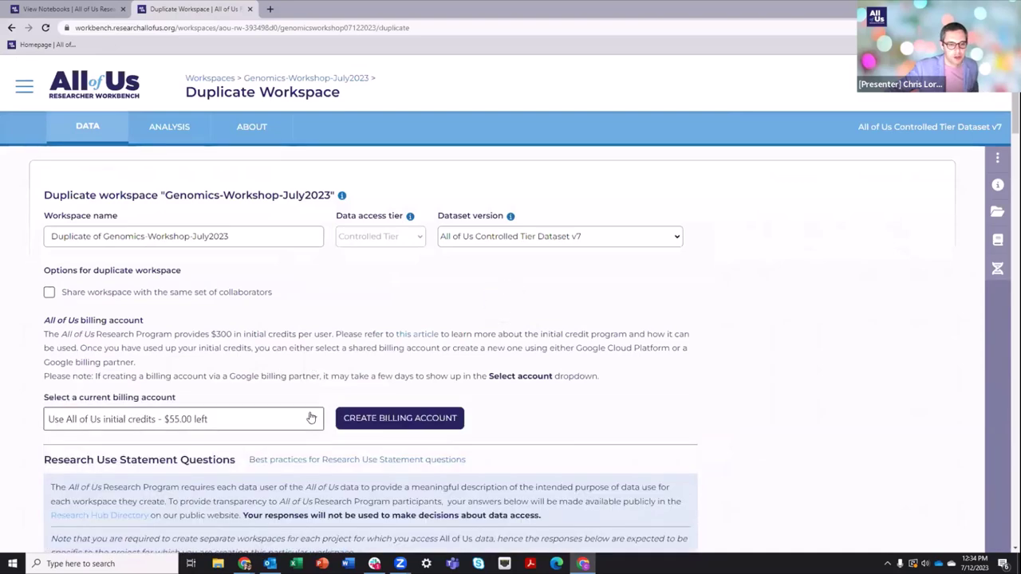
{"action": "left_click", "coordinate": [311, 418]}
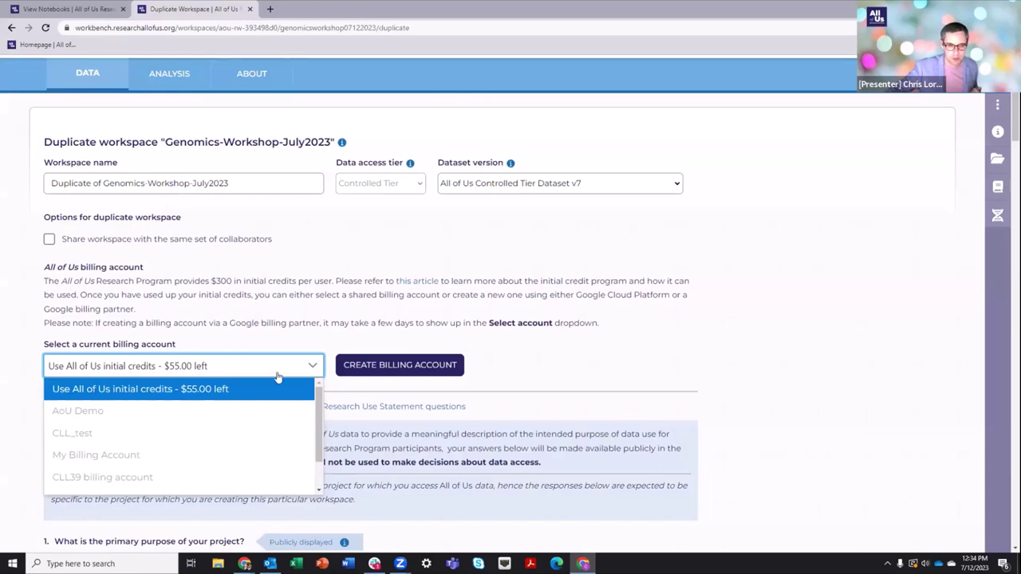
{"action": "left_click", "coordinate": [315, 347]}
Review the Research Use Statement Questions, including the Other Purpose description and the research summary answers in section 2
{"action": "scroll", "coordinate": [307, 280], "scroll_direction": "down", "scroll_amount": 4}
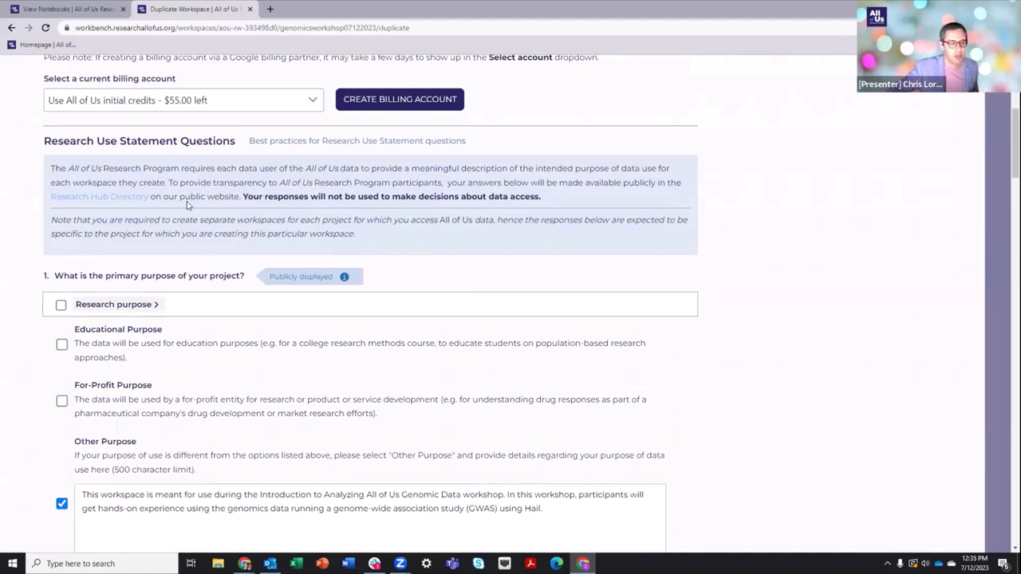
{"action": "scroll", "coordinate": [189, 200], "scroll_direction": "down", "scroll_amount": 1}
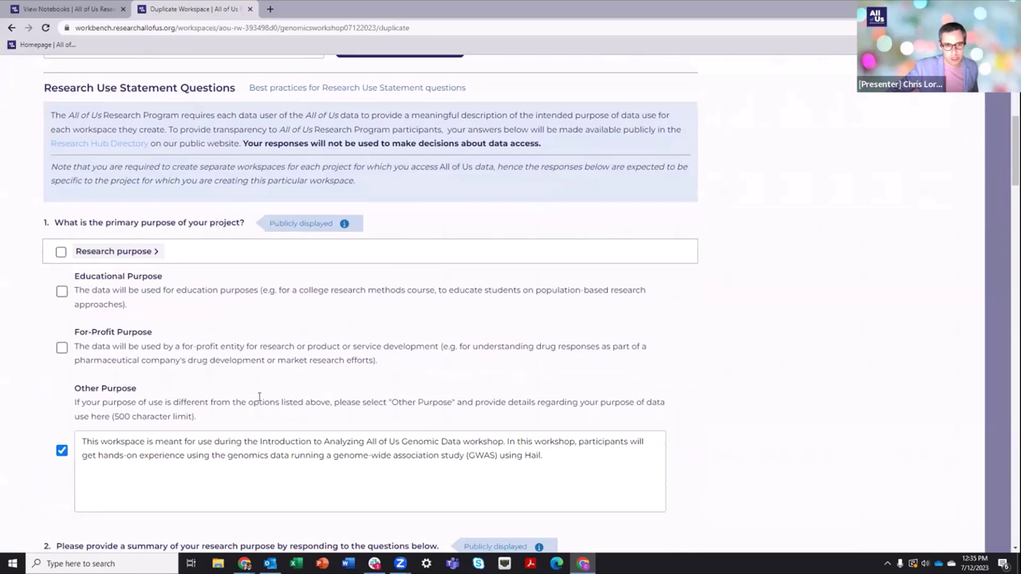
{"action": "left_click_drag", "start_coordinate": [555, 453], "coordinate": [87, 441]}
{"action": "left_click", "coordinate": [86, 441]}
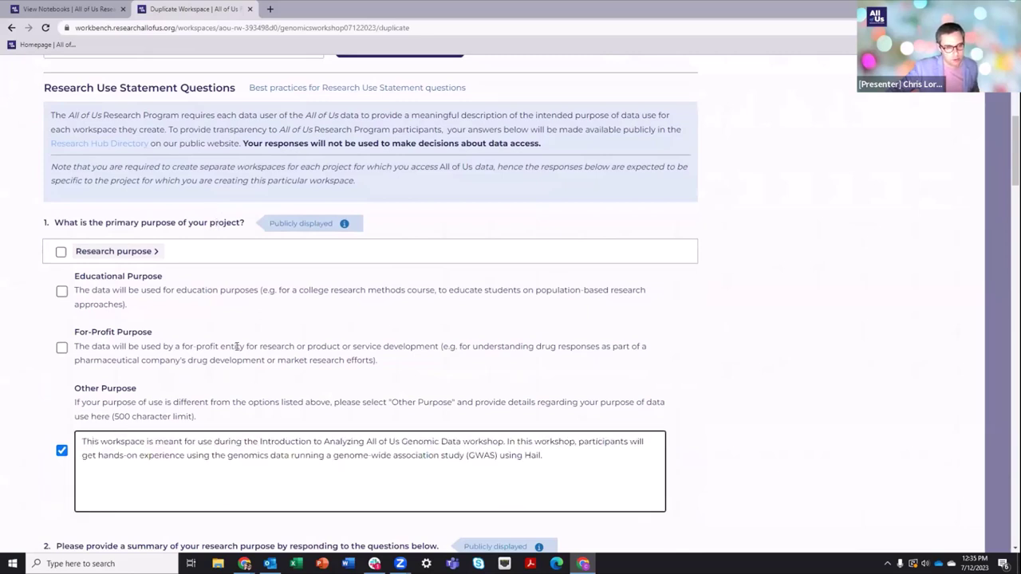
{"action": "scroll", "coordinate": [183, 287], "scroll_direction": "down", "scroll_amount": 3}
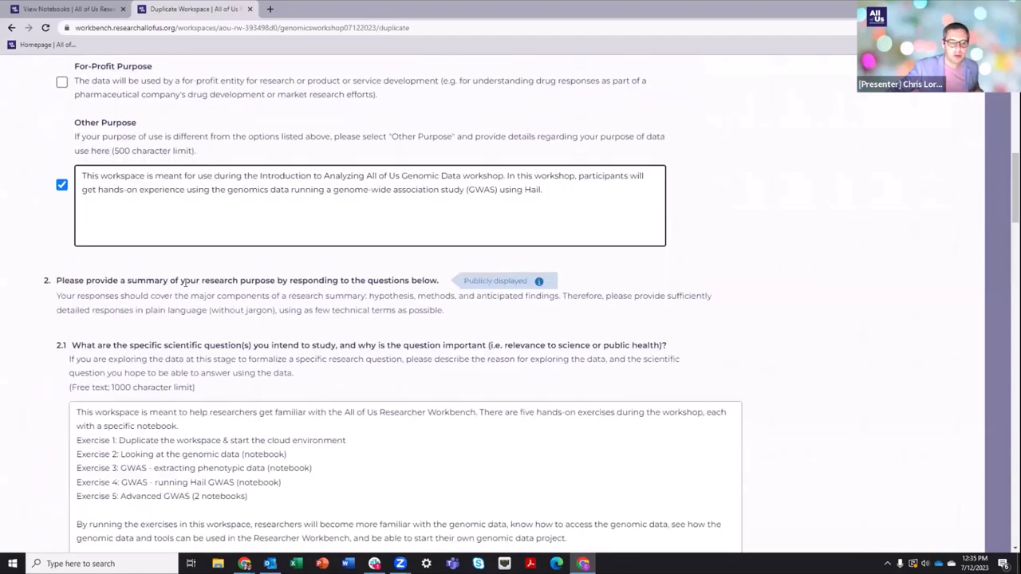
{"action": "scroll", "coordinate": [192, 276], "scroll_direction": "down", "scroll_amount": 7}
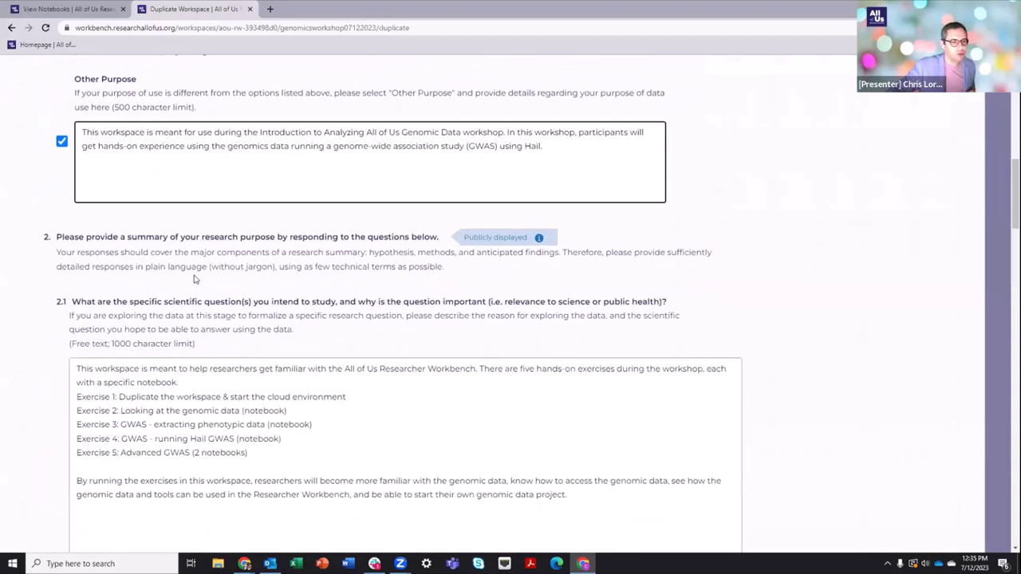
{"action": "scroll", "coordinate": [209, 270], "scroll_direction": "up", "scroll_amount": 10}
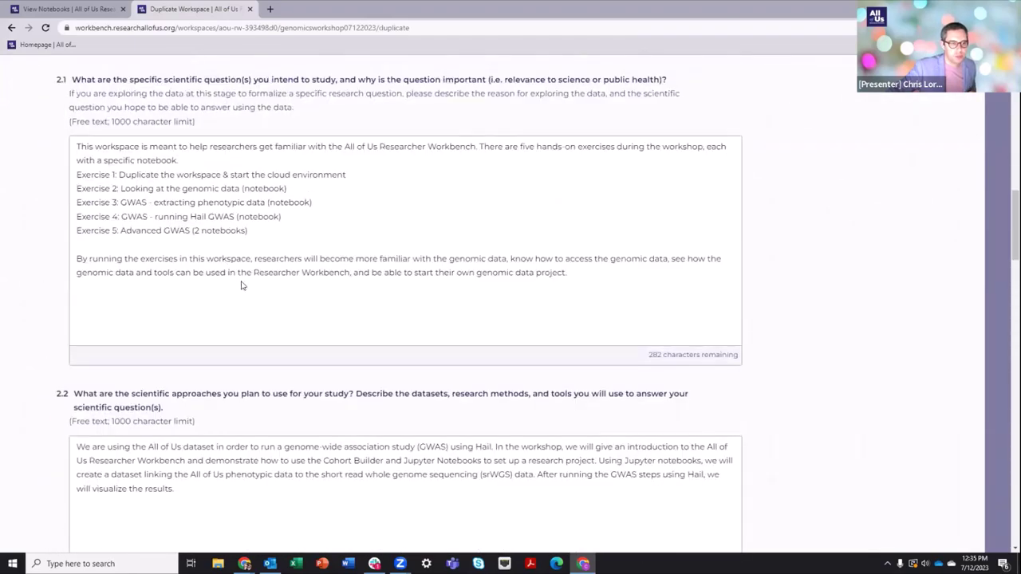
{"action": "scroll", "coordinate": [236, 222], "scroll_direction": "down", "scroll_amount": 1}
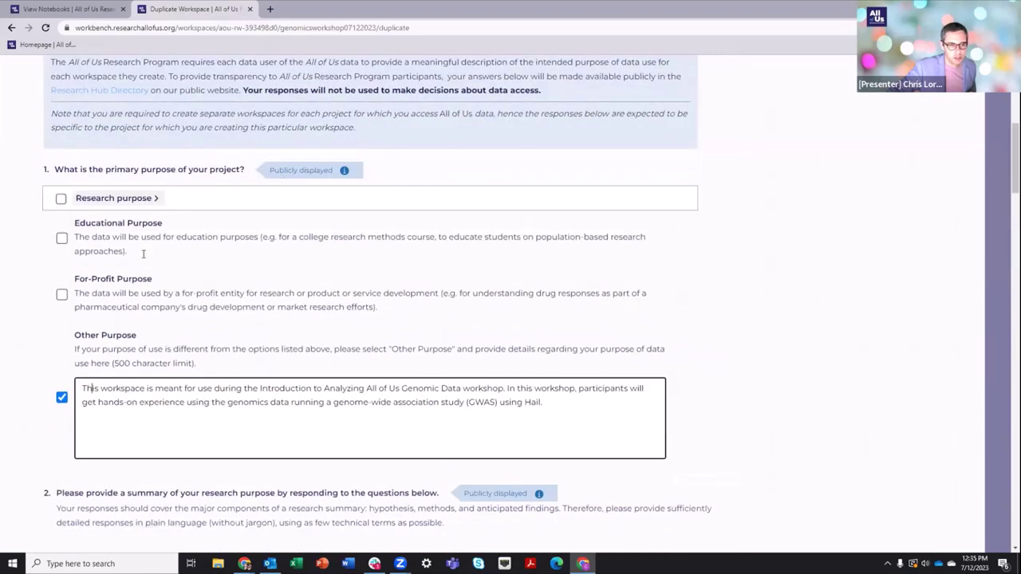
{"action": "scroll", "coordinate": [225, 321], "scroll_direction": "down", "scroll_amount": 3}
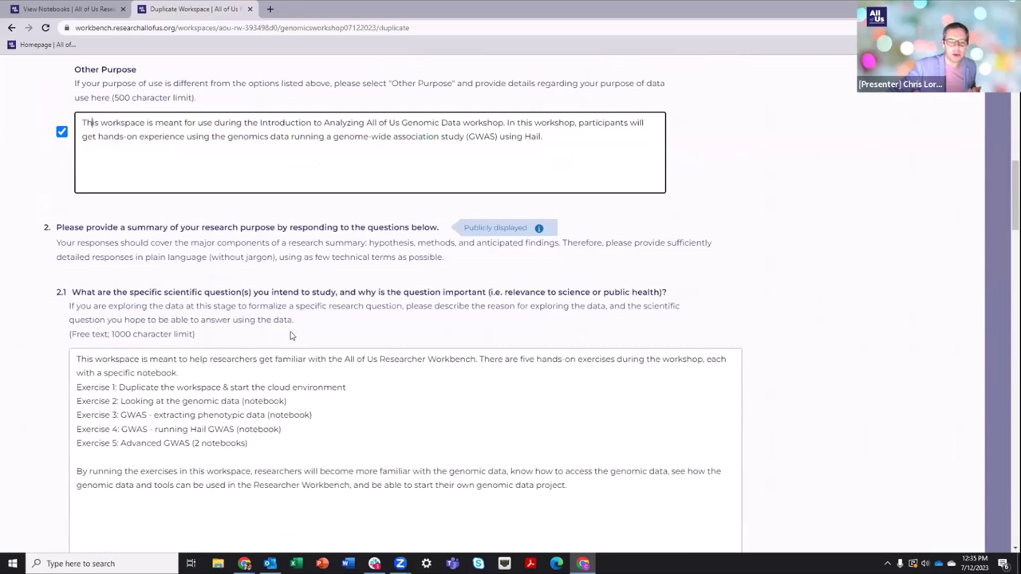
{"action": "scroll", "coordinate": [297, 351], "scroll_direction": "down", "scroll_amount": 13}
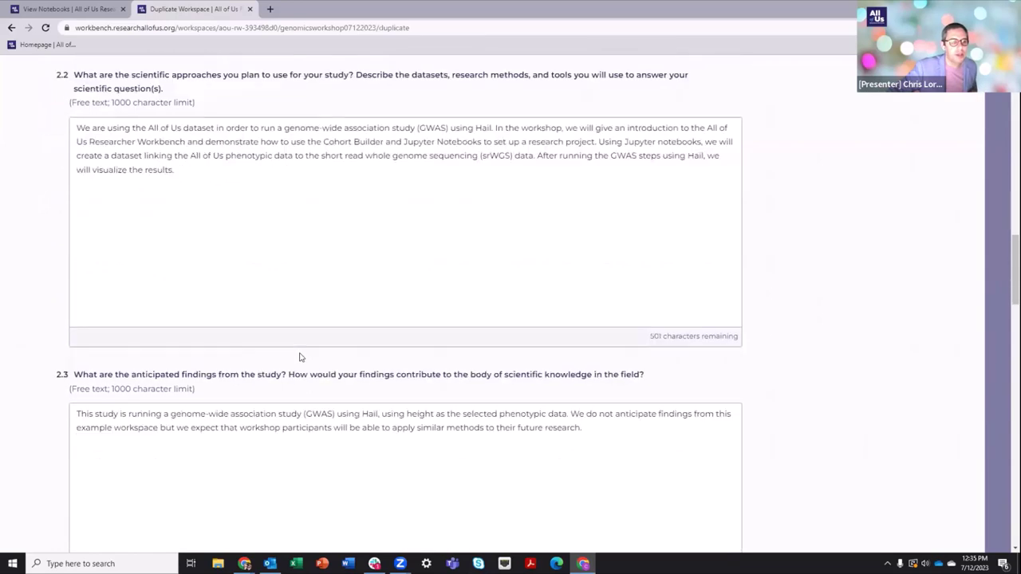
For Population of interest, try the Yes option, and settle on No, the study will not center on underrepresented populations
{"action": "scroll", "coordinate": [303, 340], "scroll_direction": "down", "scroll_amount": 5}
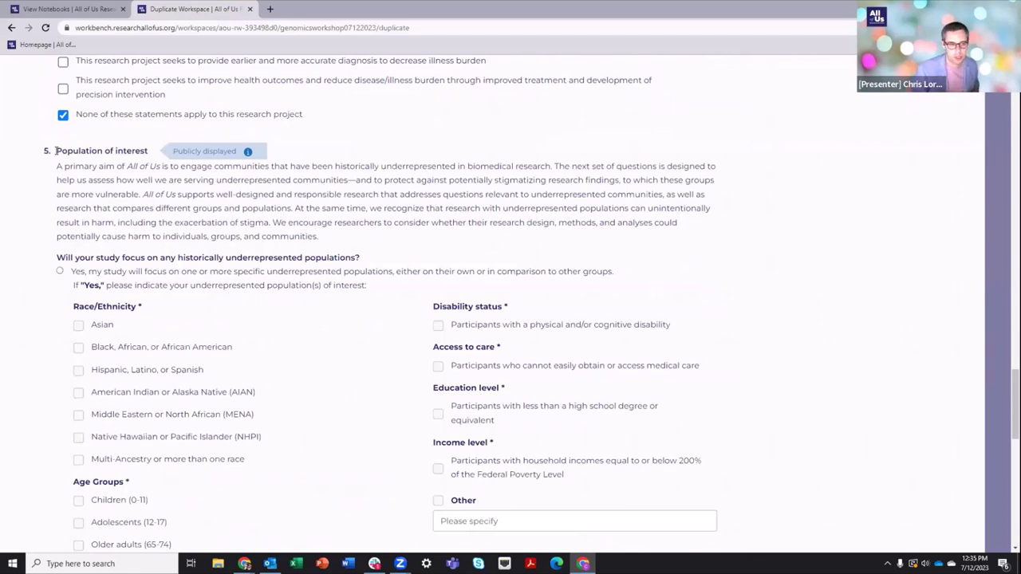
{"action": "left_click", "coordinate": [61, 271]}
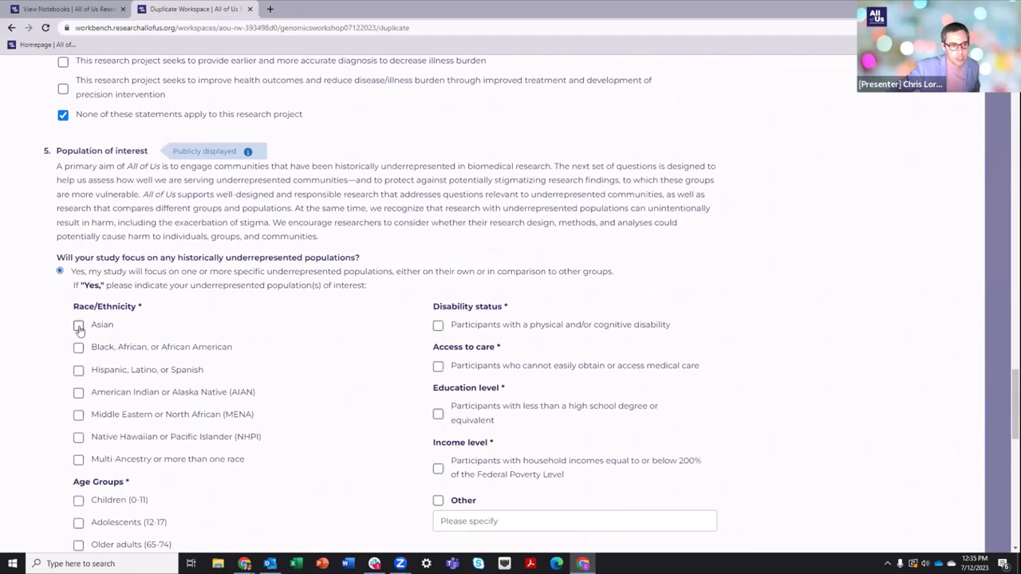
{"action": "scroll", "coordinate": [219, 318], "scroll_direction": "down", "scroll_amount": 2}
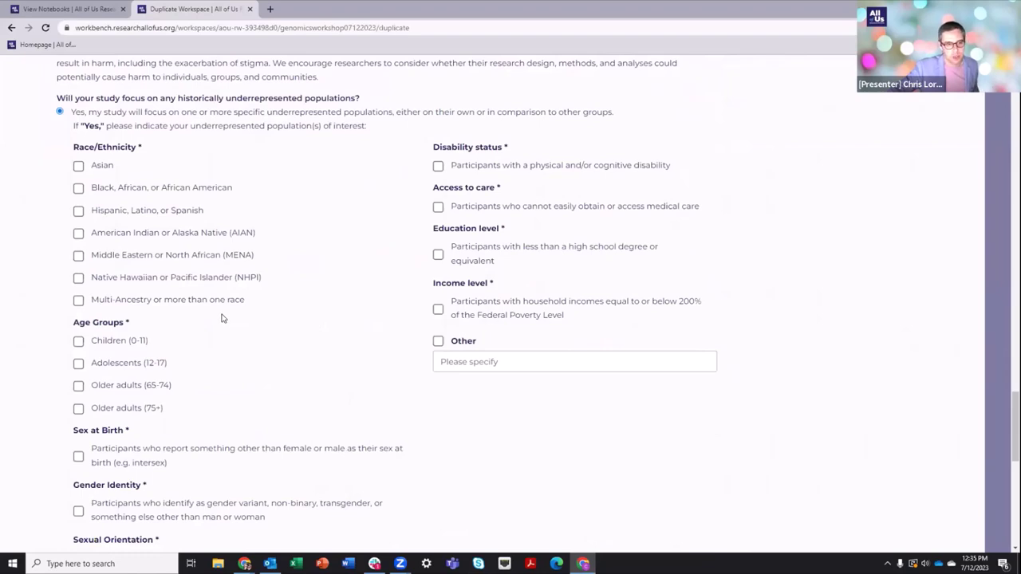
{"action": "scroll", "coordinate": [137, 232], "scroll_direction": "down", "scroll_amount": 3}
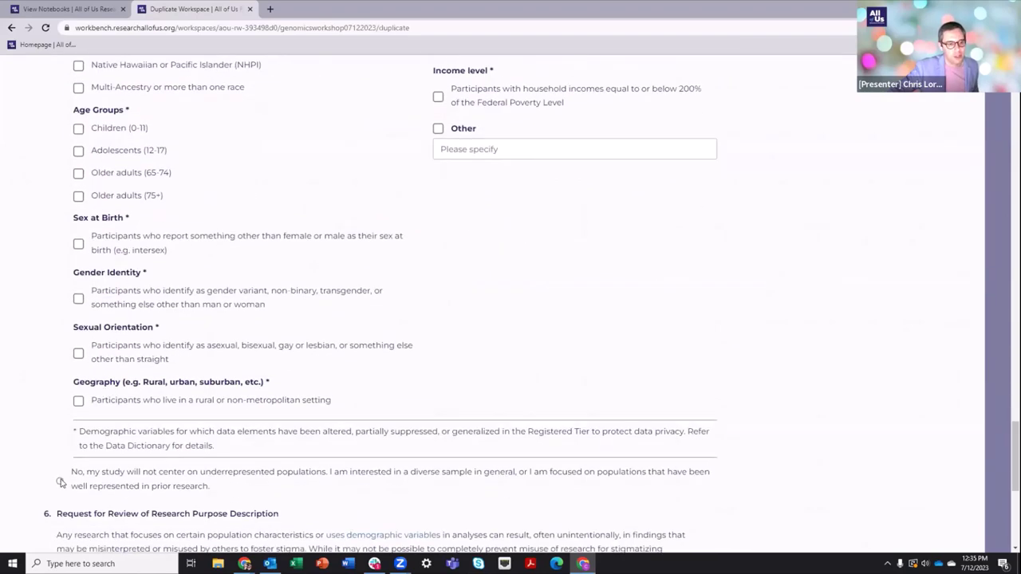
{"action": "left_click", "coordinate": [60, 480]}
{"action": "scroll", "coordinate": [237, 340], "scroll_direction": "up", "scroll_amount": 2}
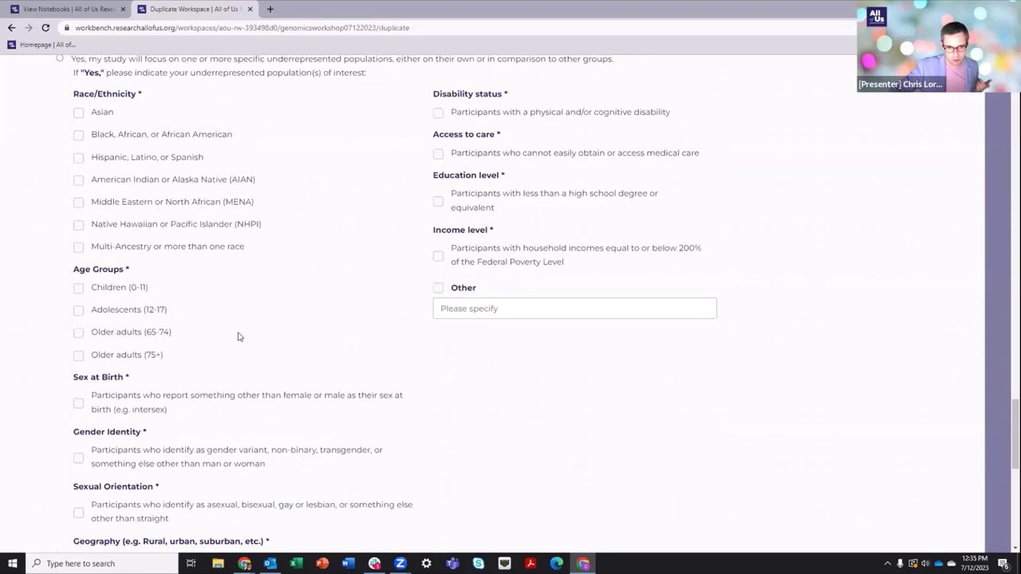
{"action": "scroll", "coordinate": [244, 336], "scroll_direction": "down", "scroll_amount": 4}
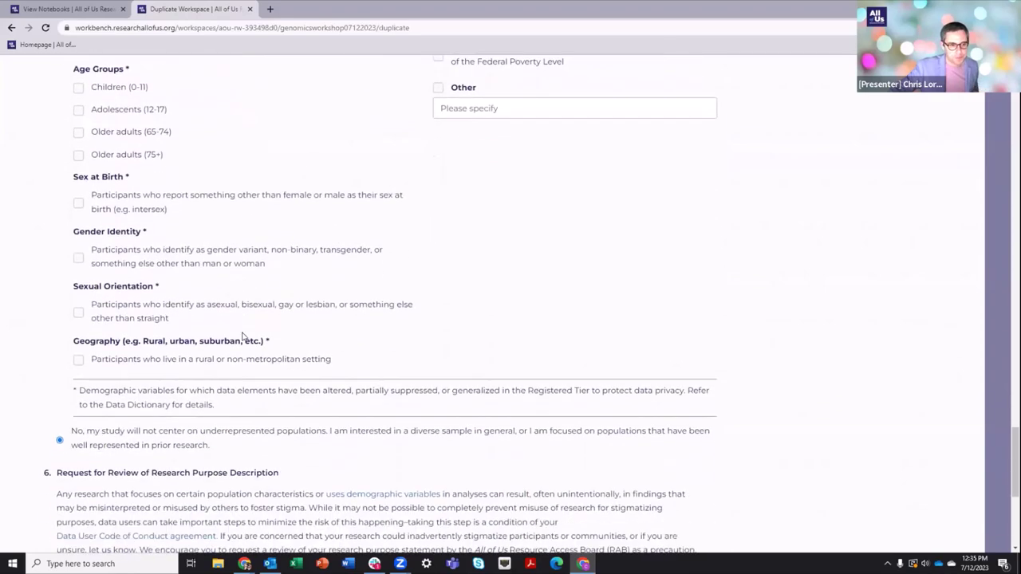
Answer the Resource Access Board review question with No, there are no concerns about potential stigmatization based on the study
{"action": "scroll", "coordinate": [123, 328], "scroll_direction": "down", "scroll_amount": 2}
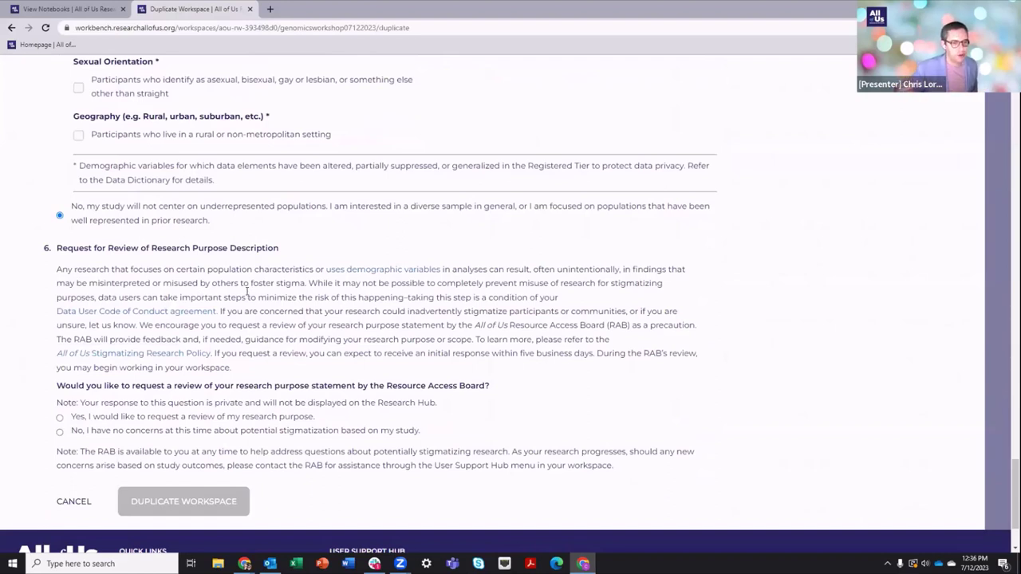
{"action": "scroll", "coordinate": [359, 275], "scroll_direction": "up", "scroll_amount": 3}
{"action": "scroll", "coordinate": [395, 235], "scroll_direction": "up", "scroll_amount": 2}
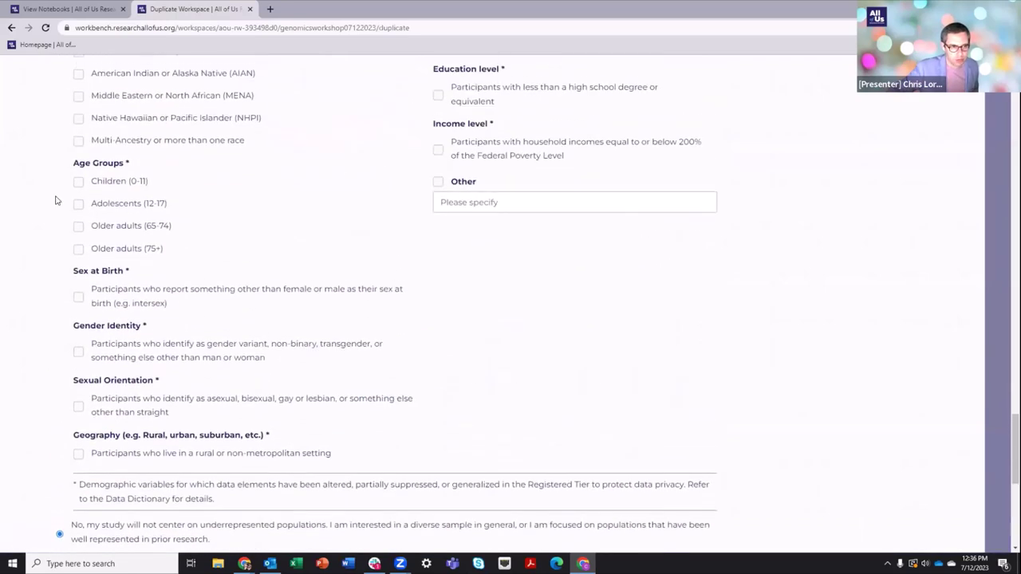
{"action": "scroll", "coordinate": [234, 312], "scroll_direction": "down", "scroll_amount": 4}
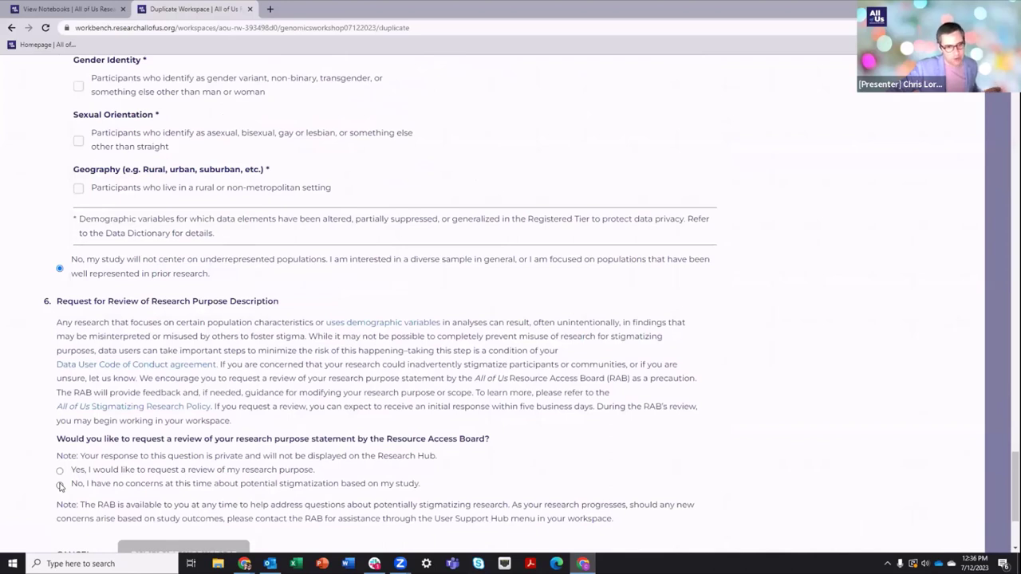
{"action": "left_click_drag", "start_coordinate": [245, 484], "coordinate": [390, 481]}
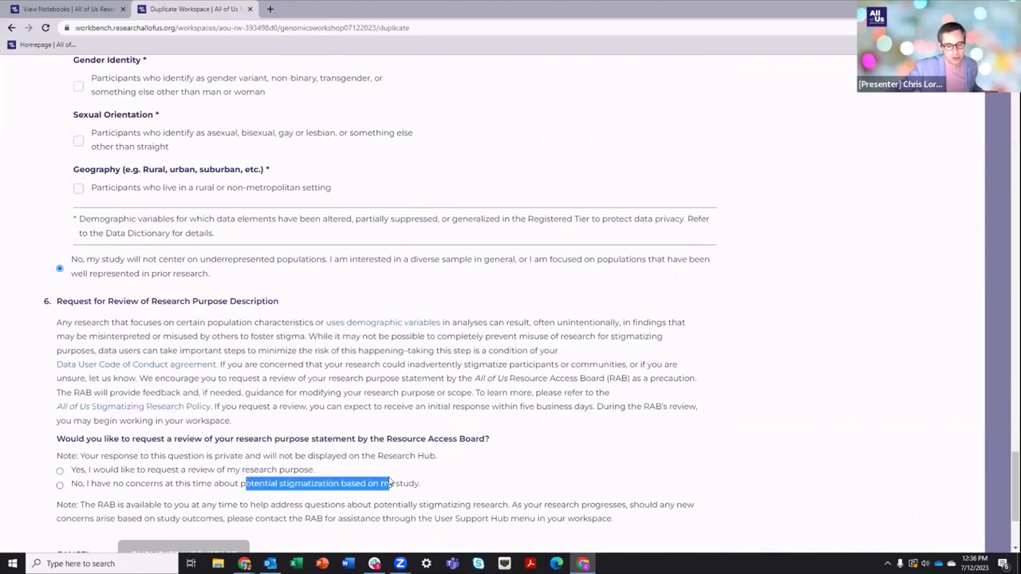
{"action": "left_click", "coordinate": [391, 483]}
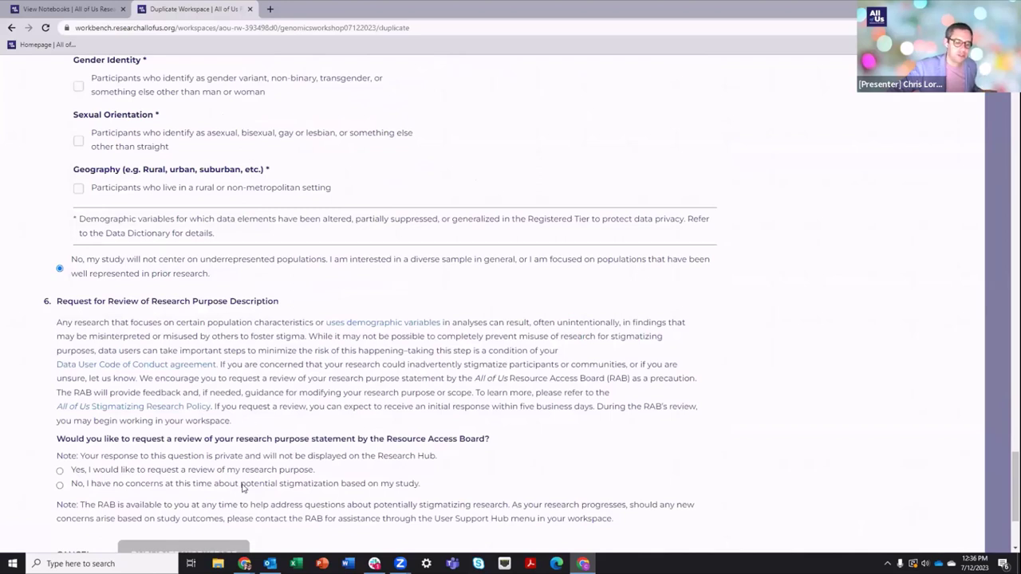
{"action": "left_click_drag", "start_coordinate": [246, 484], "coordinate": [319, 481]}
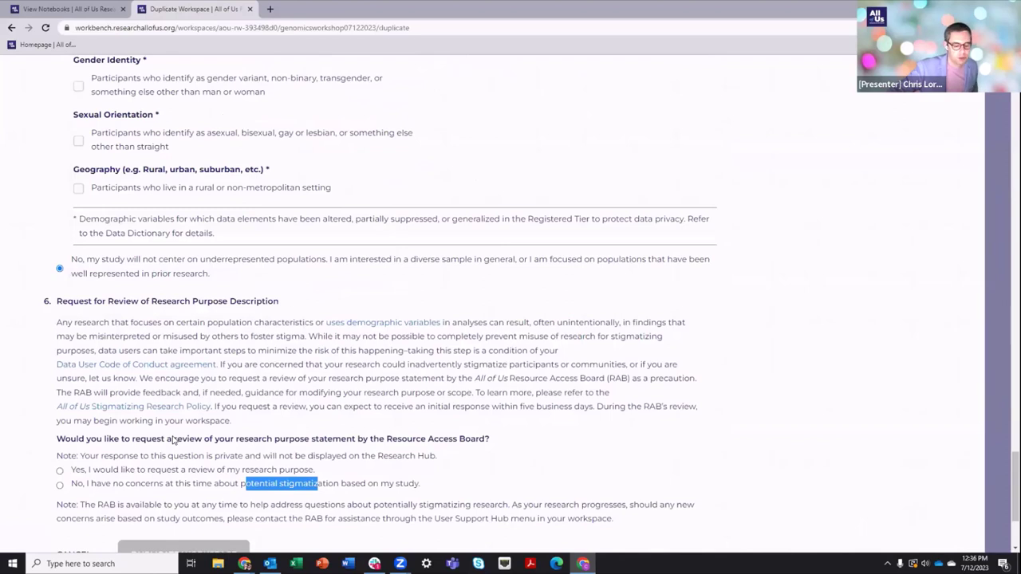
{"action": "scroll", "coordinate": [119, 451], "scroll_direction": "down", "scroll_amount": 3}
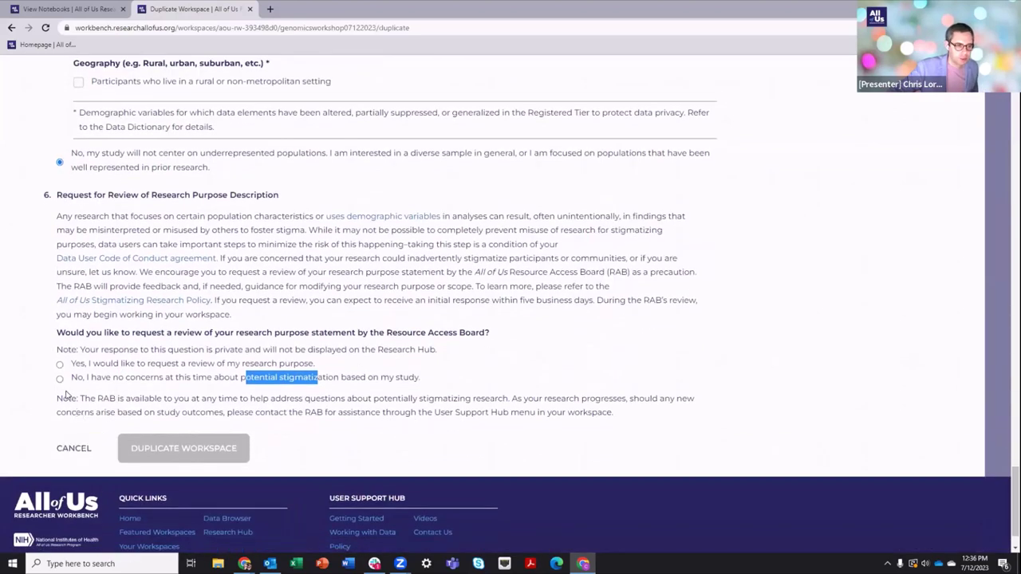
{"action": "left_click", "coordinate": [59, 379]}
{"action": "left_click", "coordinate": [203, 391]}
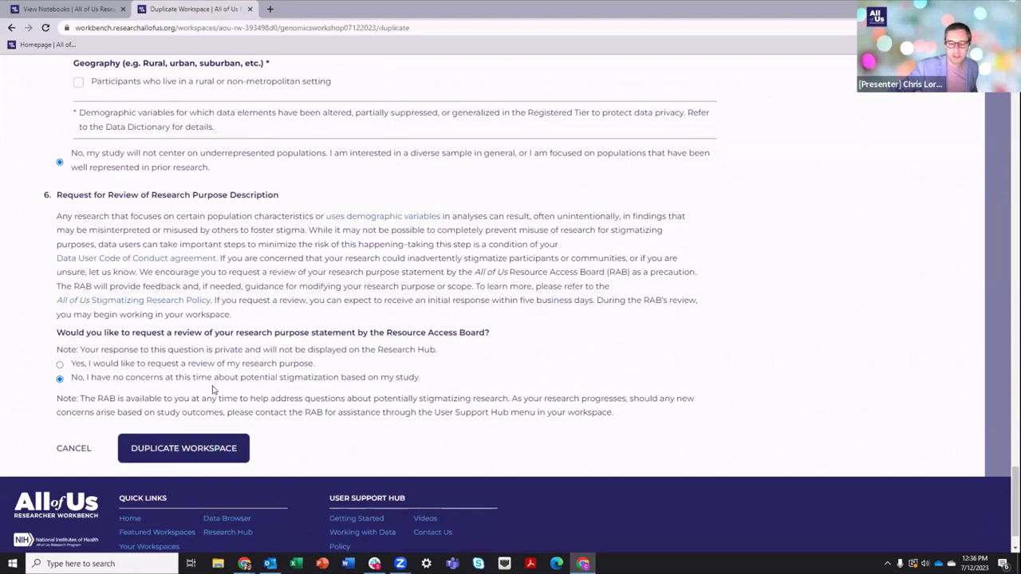
Submit the completed form to create the duplicate workspace and confirm its creation
{"action": "left_click", "coordinate": [181, 449]}
{"action": "left_click", "coordinate": [608, 424]}
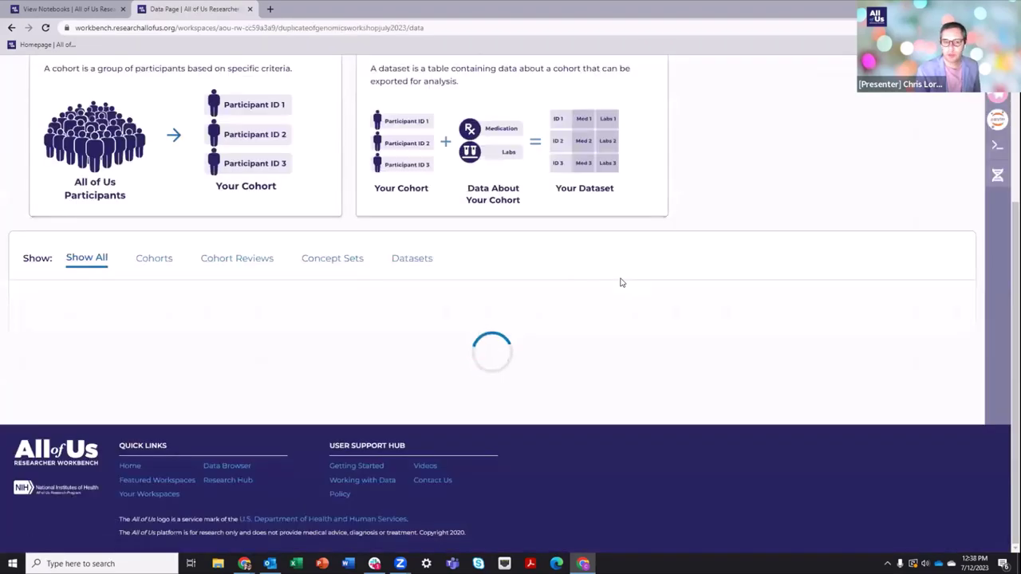
{"action": "scroll", "coordinate": [621, 282], "scroll_direction": "up", "scroll_amount": 3}
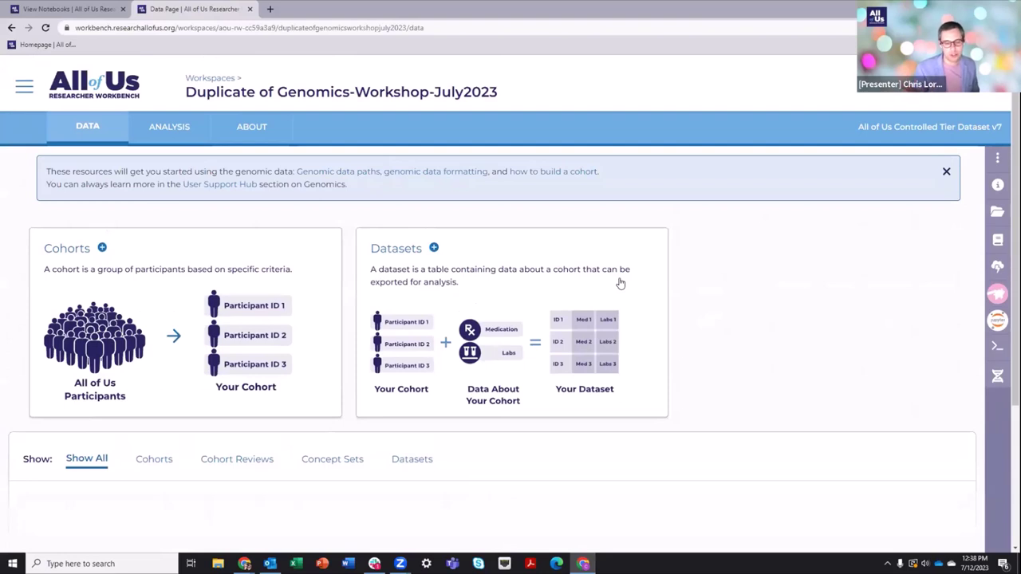
Check the Genomic data paths resource in a separate browser tab, close it, and dismiss the genomic resources banner
{"action": "left_click_drag", "start_coordinate": [377, 194], "coordinate": [62, 166]}
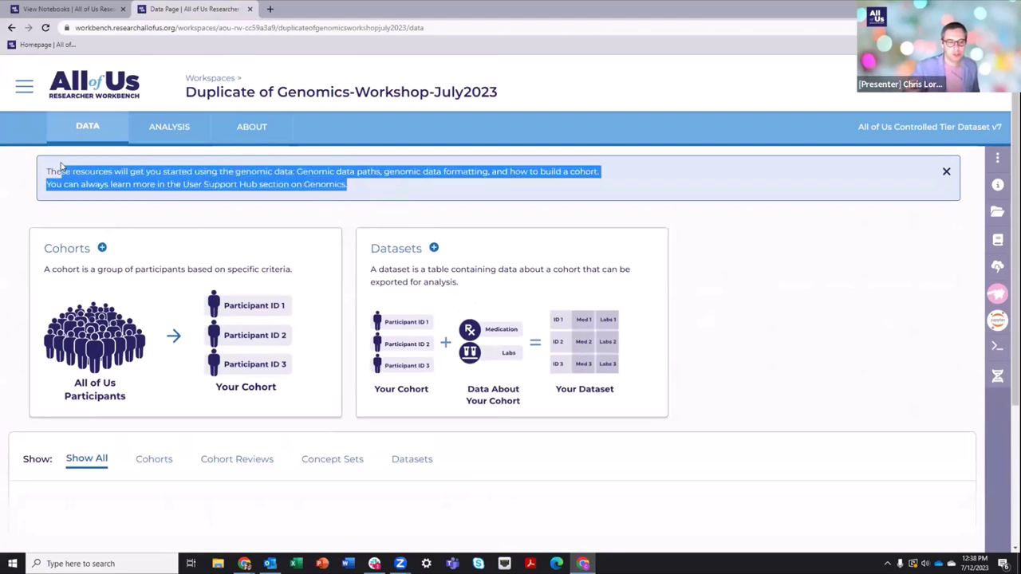
{"action": "left_click", "coordinate": [61, 166]}
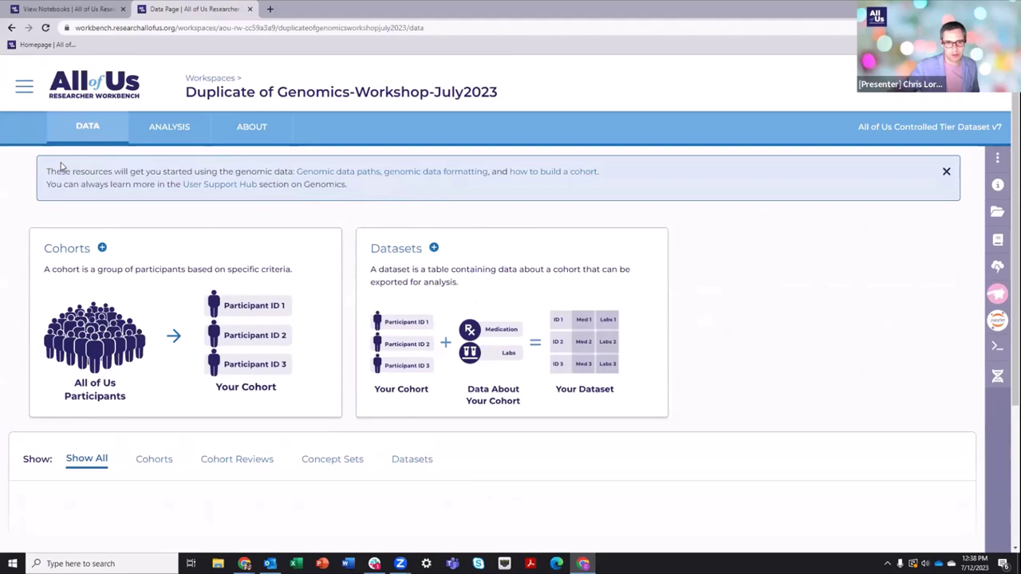
{"action": "right_click", "coordinate": [323, 169]}
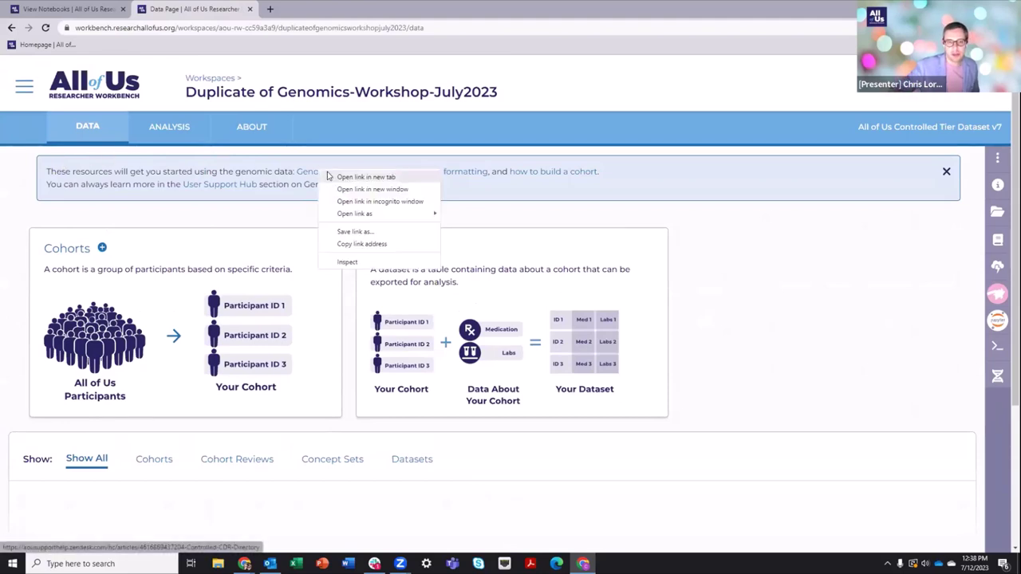
{"action": "left_click", "coordinate": [351, 176]}
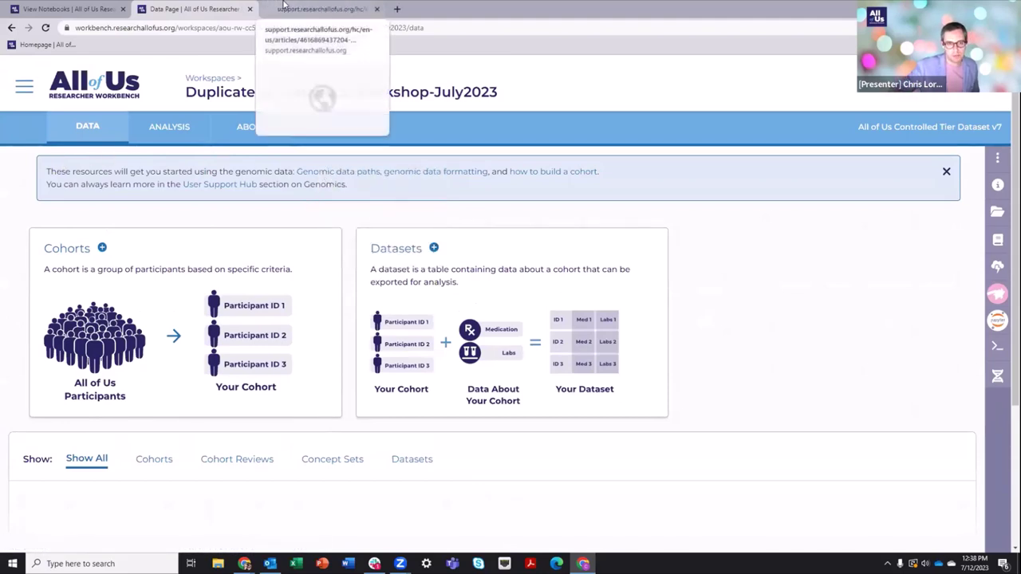
{"action": "left_click", "coordinate": [284, 6]}
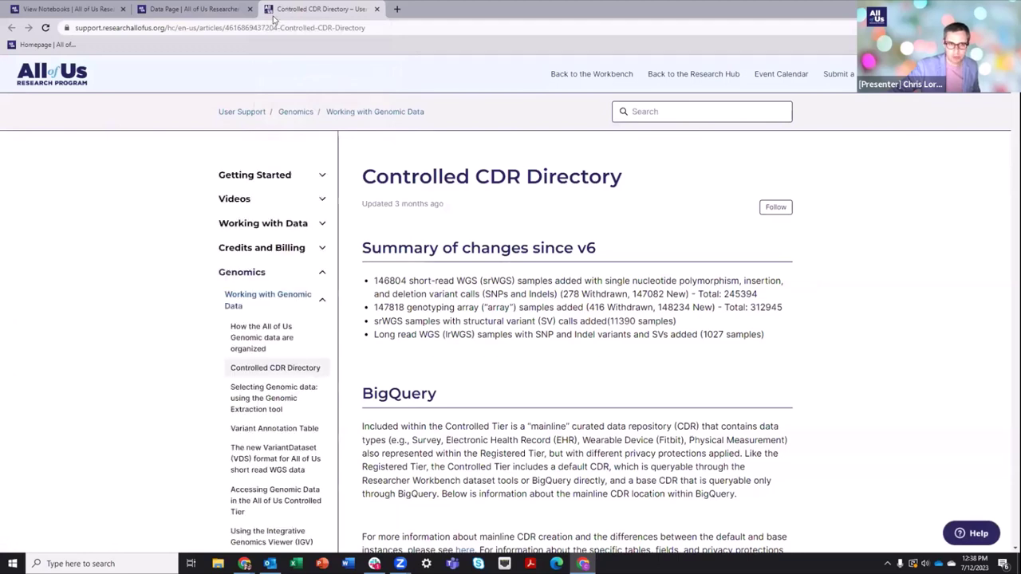
{"action": "left_click", "coordinate": [375, 9]}
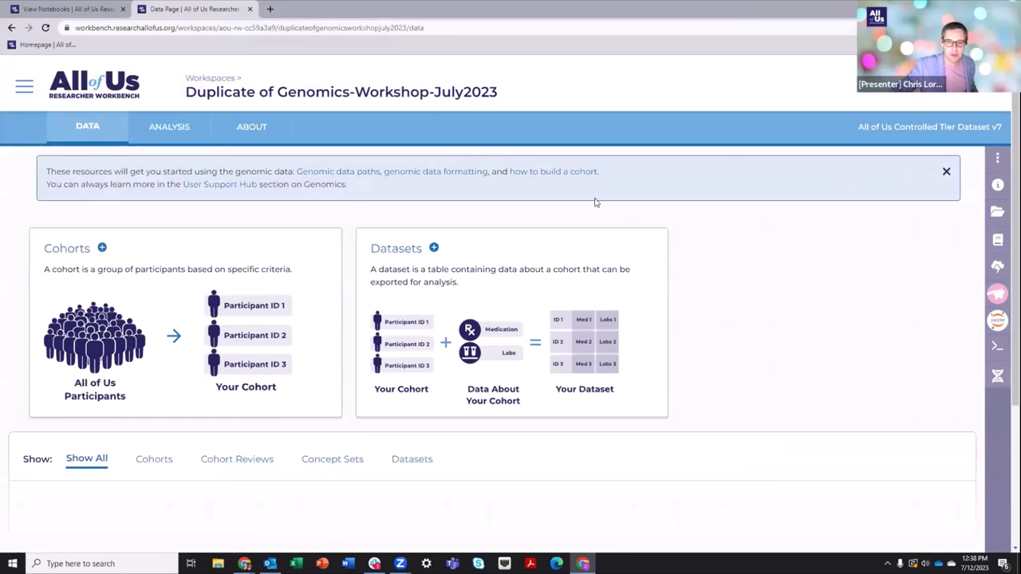
{"action": "left_click", "coordinate": [946, 172]}
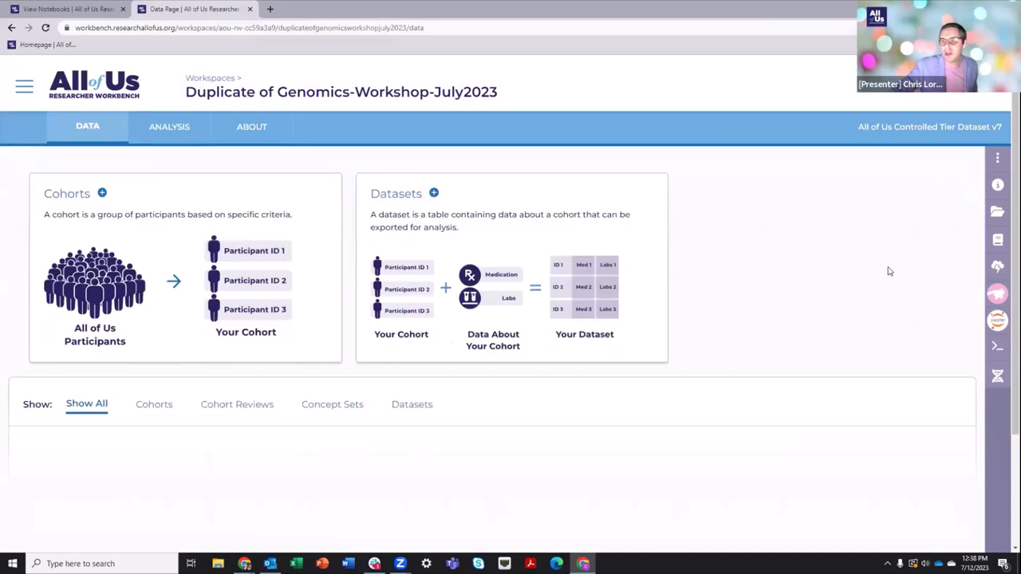
Customize the Jupyter cloud analysis environment with the recommended Hail Genomics Analysis configuration
{"action": "left_click", "coordinate": [996, 323]}
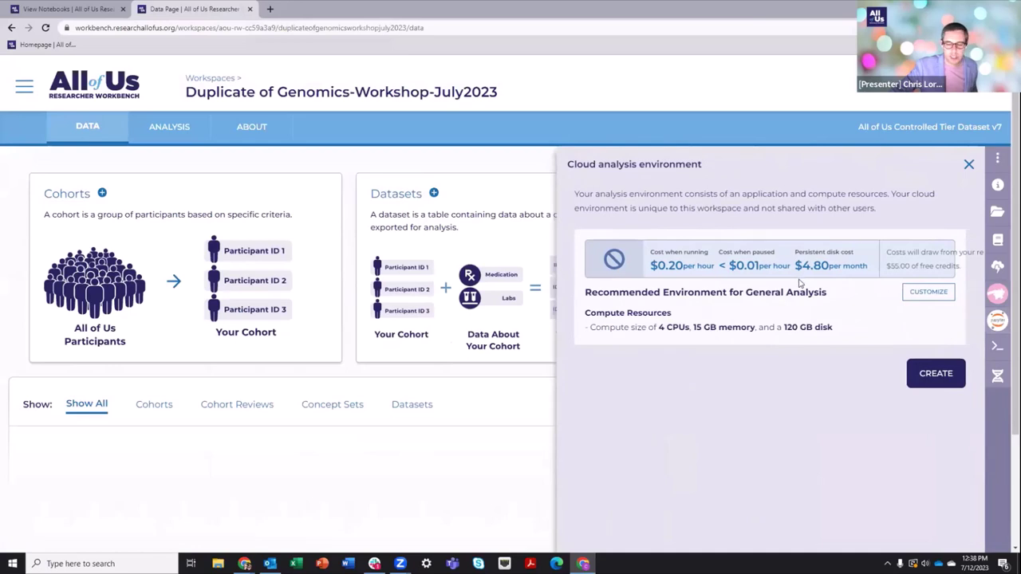
{"action": "left_click", "coordinate": [925, 291]}
{"action": "left_click", "coordinate": [724, 302]}
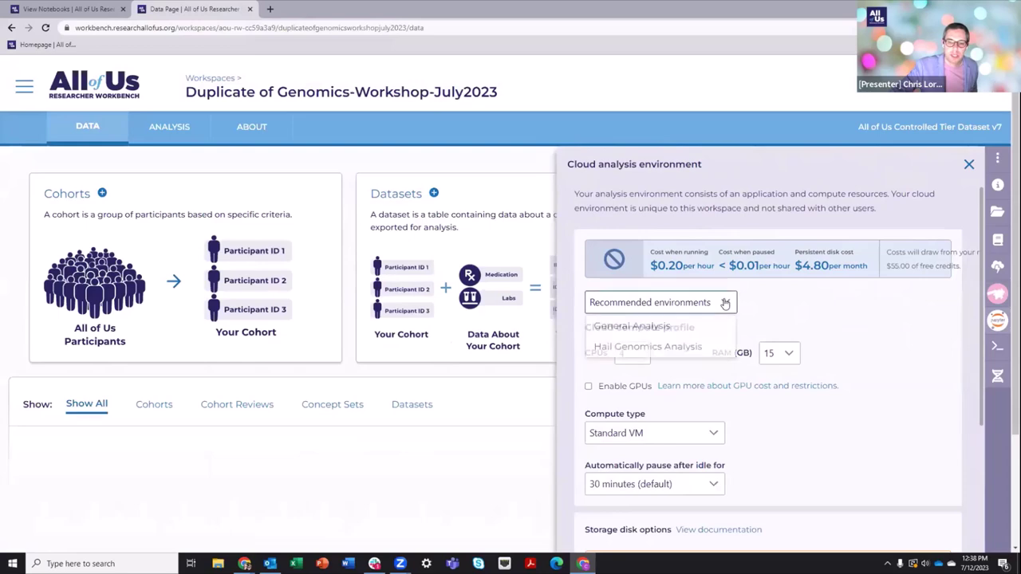
{"action": "left_click", "coordinate": [683, 348]}
{"action": "scroll", "coordinate": [768, 308], "scroll_direction": "down", "scroll_amount": 3}
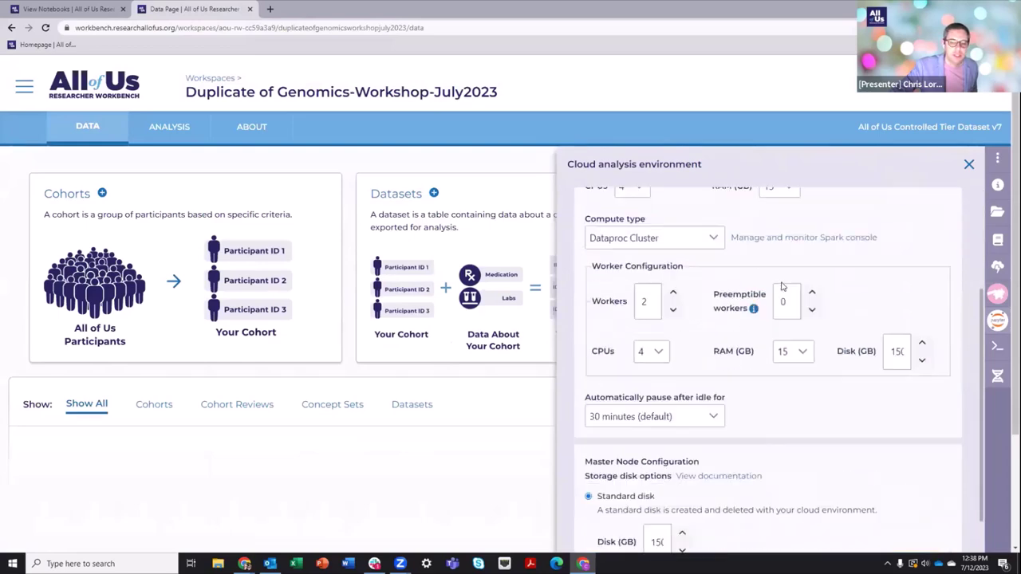
{"action": "scroll", "coordinate": [736, 285], "scroll_direction": "up", "scroll_amount": 3}
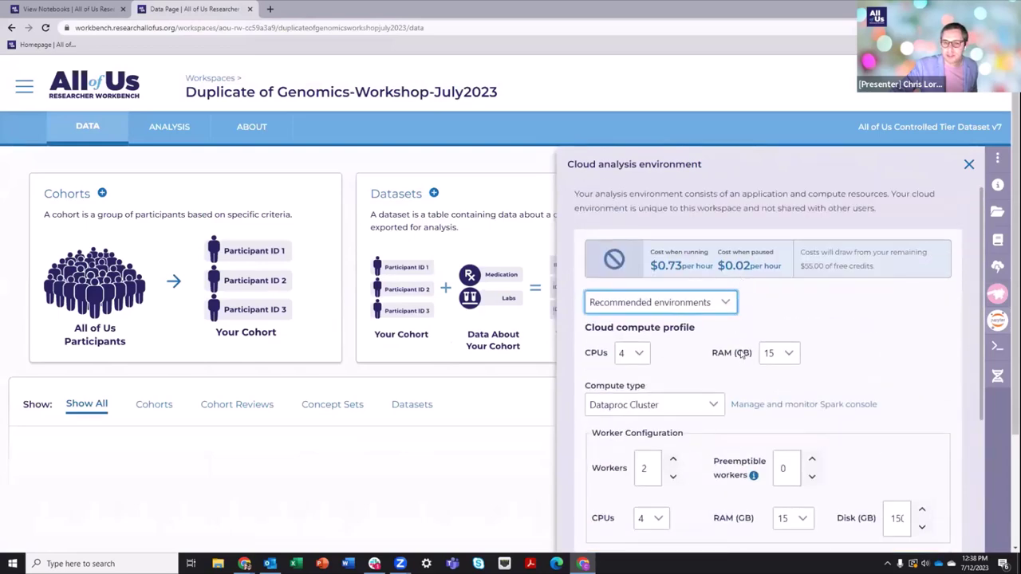
{"action": "left_click", "coordinate": [697, 300]}
{"action": "left_click", "coordinate": [661, 348]}
Check the master node's storage disk options, keep Standard disk, and create the cloud environment
{"action": "scroll", "coordinate": [757, 319], "scroll_direction": "down", "scroll_amount": 5}
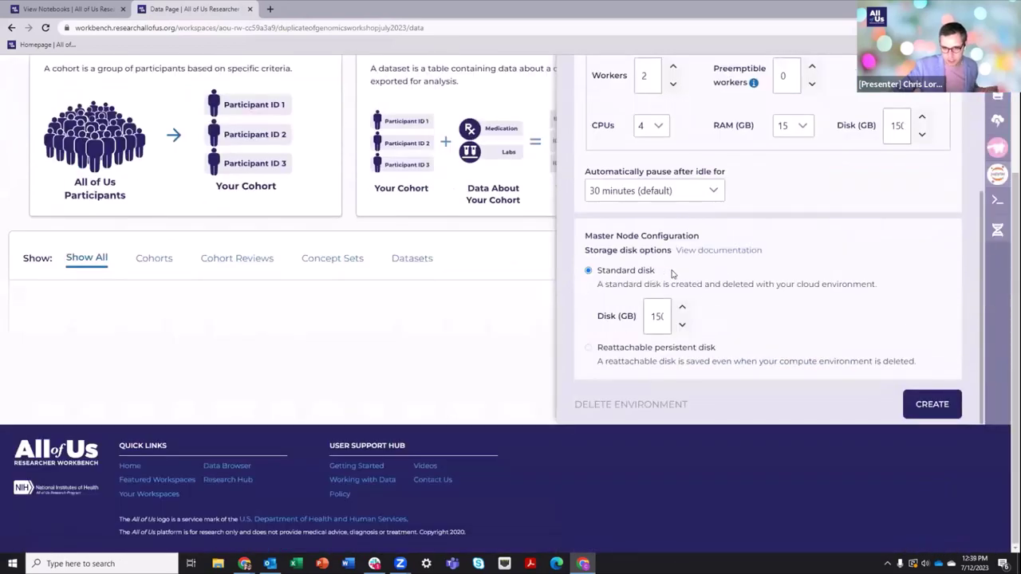
{"action": "mouse_move", "coordinate": [751, 359]}
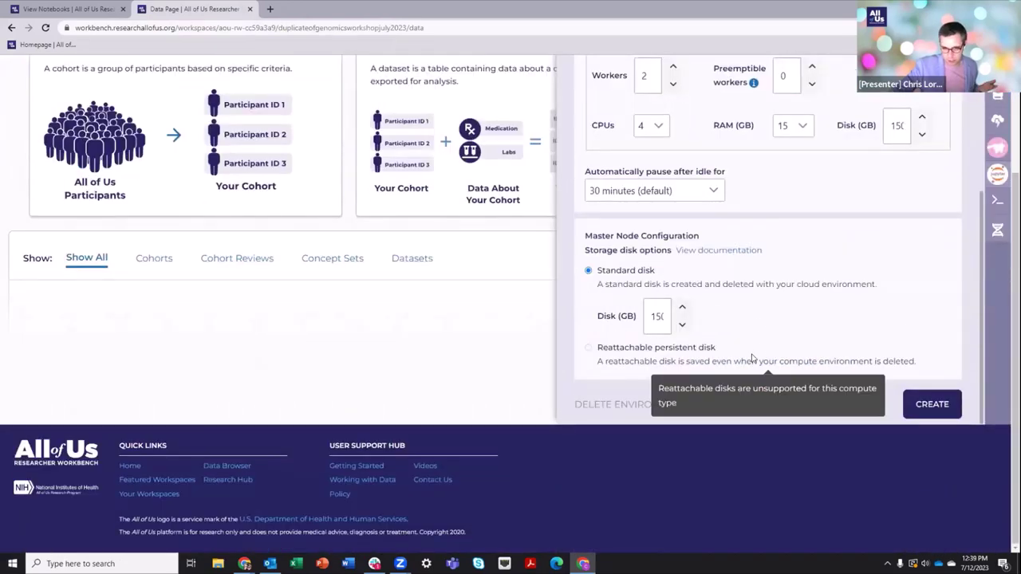
{"action": "left_click", "coordinate": [931, 404]}
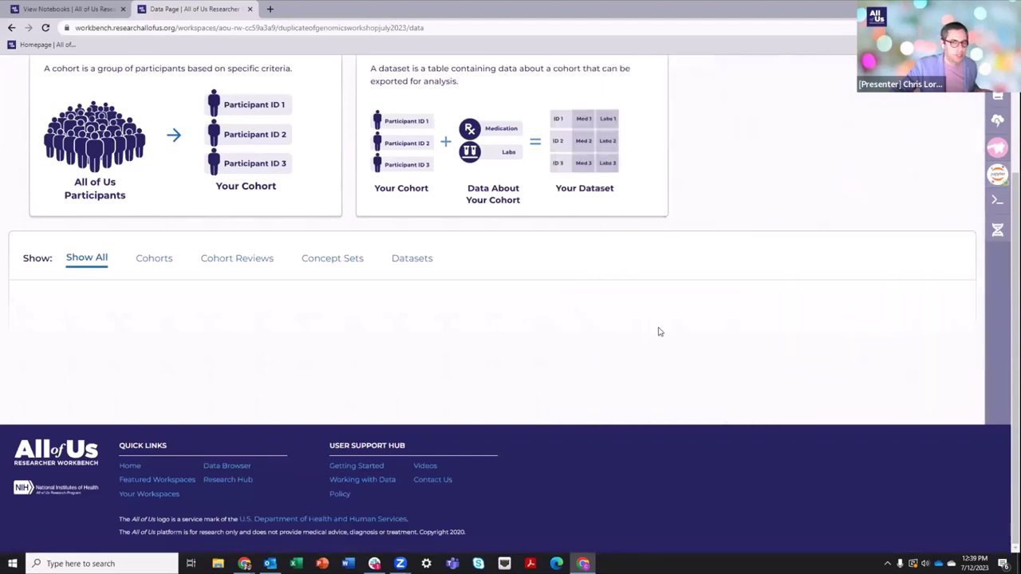
{"action": "scroll", "coordinate": [659, 333], "scroll_direction": "up", "scroll_amount": 1}
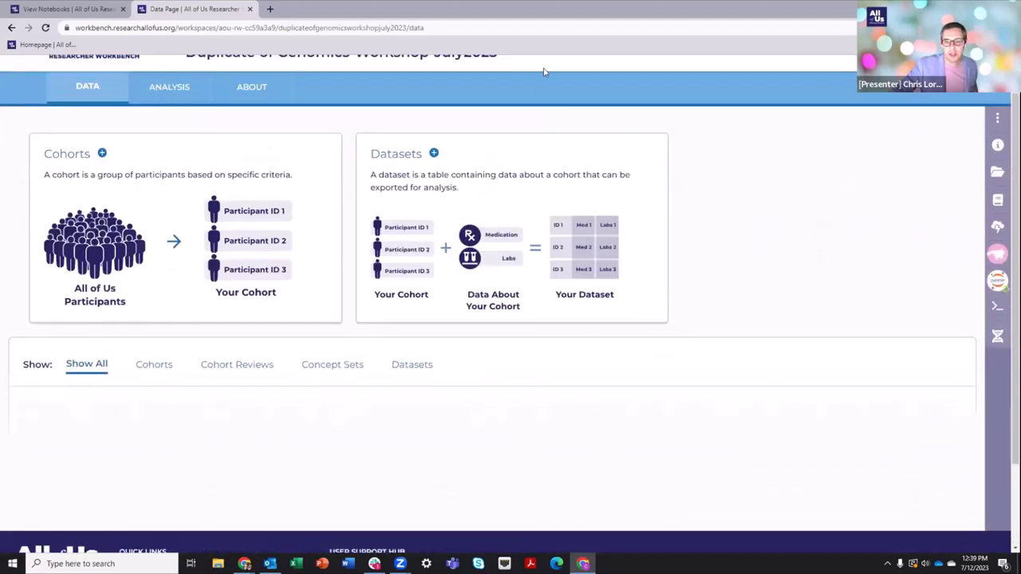
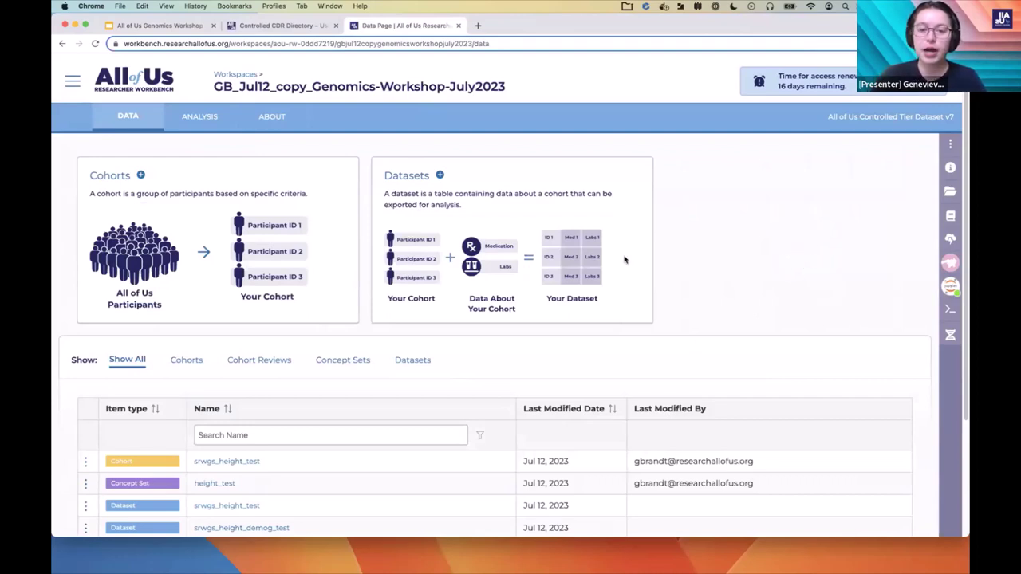
In GB_Jul12_copy_Genomics-Workshop-July2023, show the notebooks list, then examine the workspace actions and the applications available to launch
{"action": "left_click", "coordinate": [206, 119]}
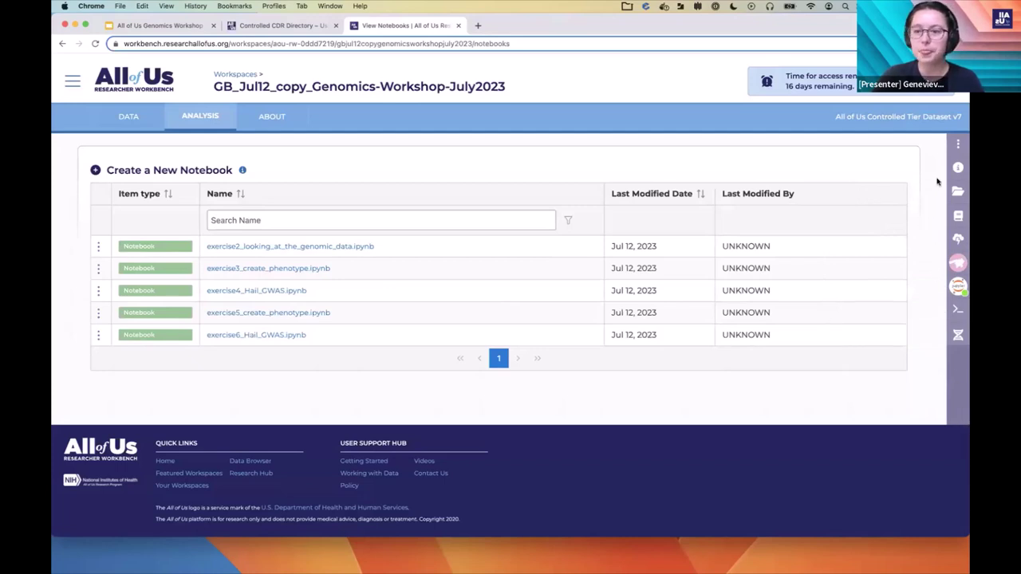
{"action": "left_click", "coordinate": [957, 145]}
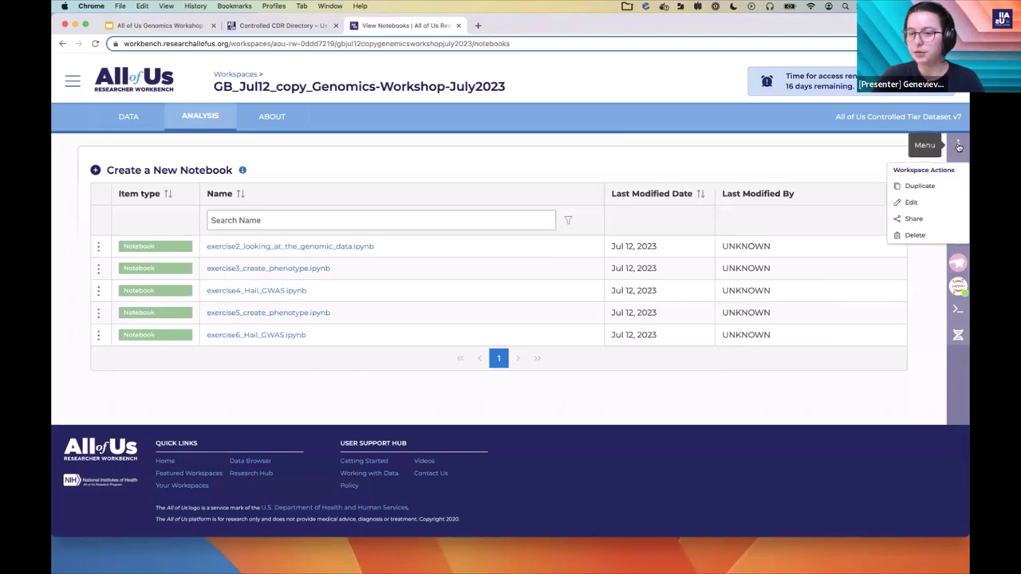
{"action": "left_click", "coordinate": [958, 146]}
{"action": "left_click", "coordinate": [958, 146]}
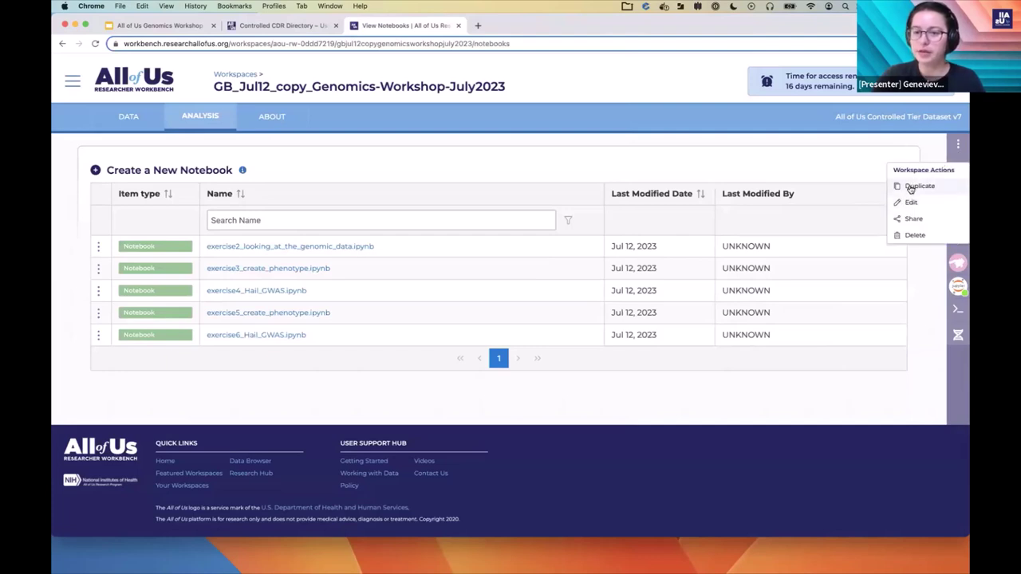
{"action": "left_click", "coordinate": [959, 145]}
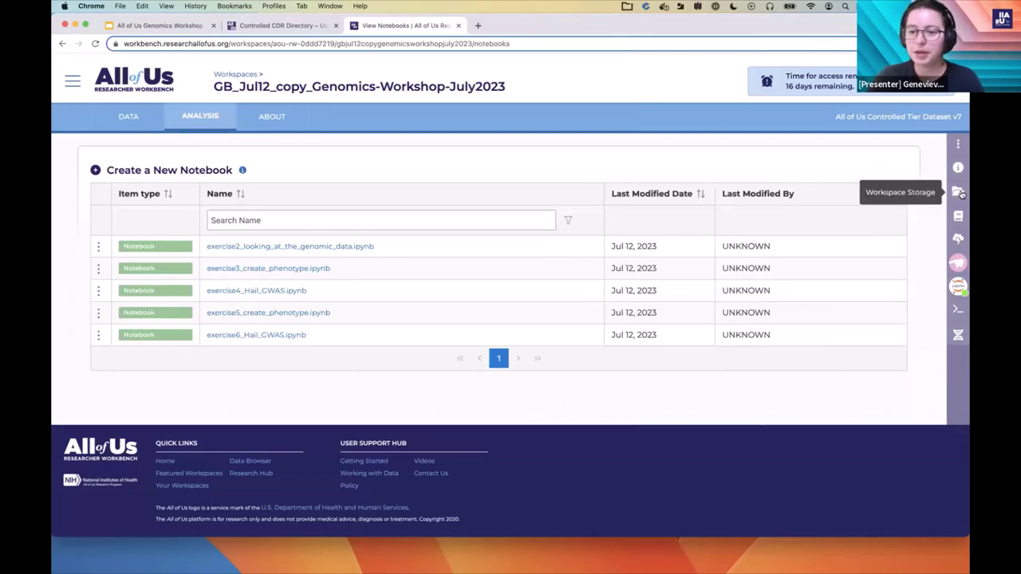
{"action": "left_click", "coordinate": [960, 241]}
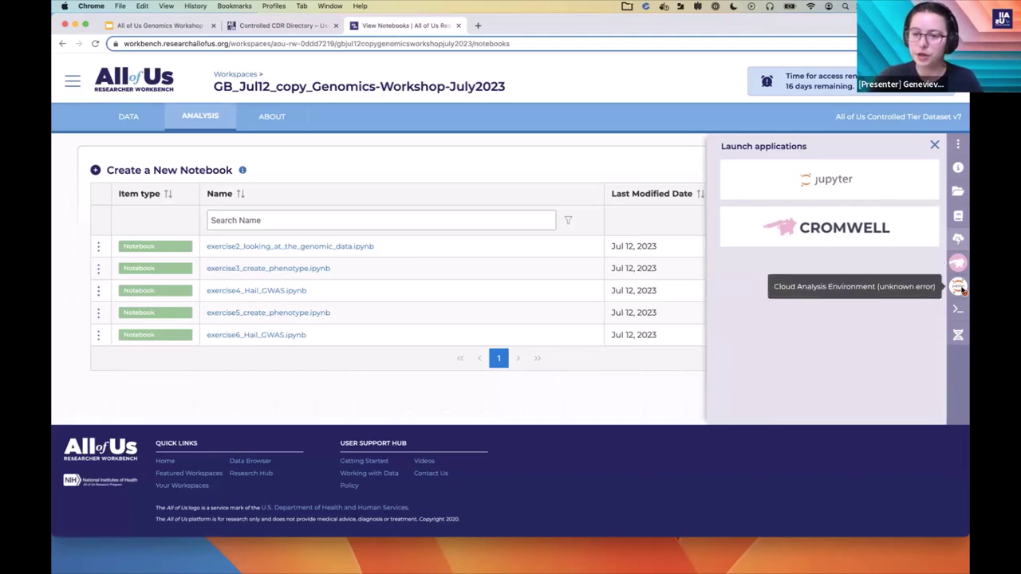
{"action": "left_click", "coordinate": [934, 145]}
Reload the notebooks page, check the workspace's About details, and return to the notebooks list
{"action": "left_click", "coordinate": [95, 44]}
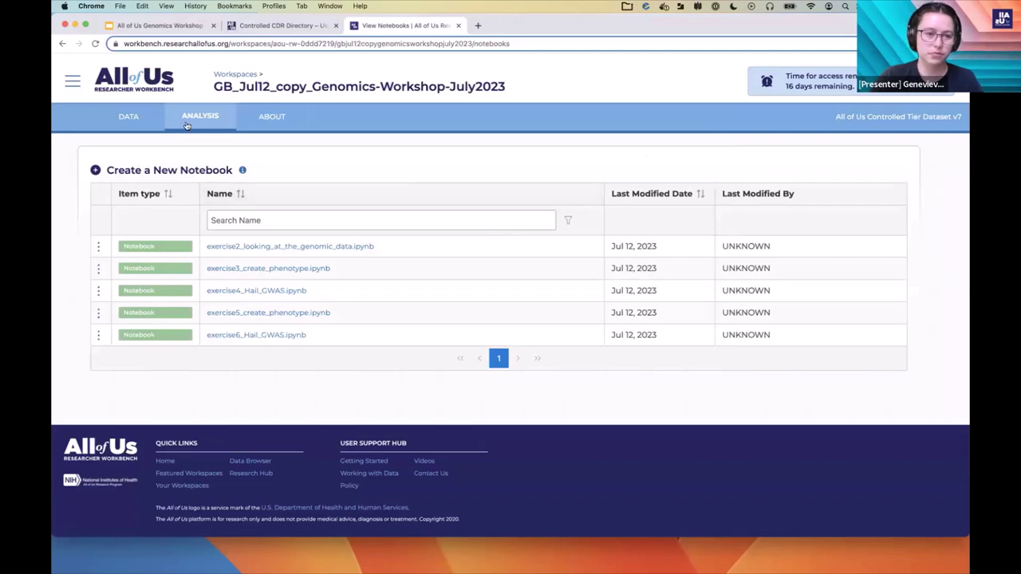
{"action": "left_click", "coordinate": [288, 130]}
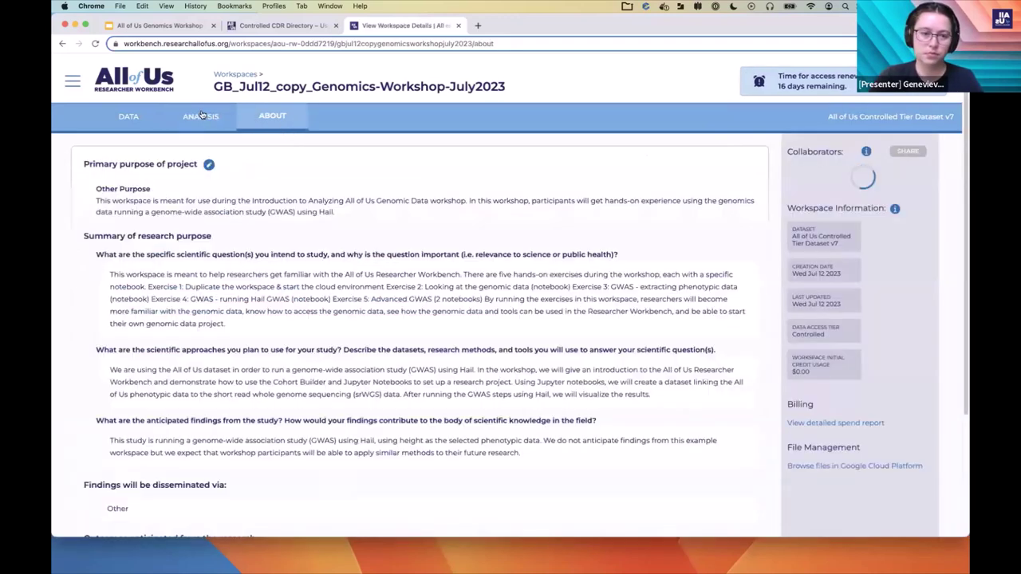
{"action": "left_click", "coordinate": [200, 116]}
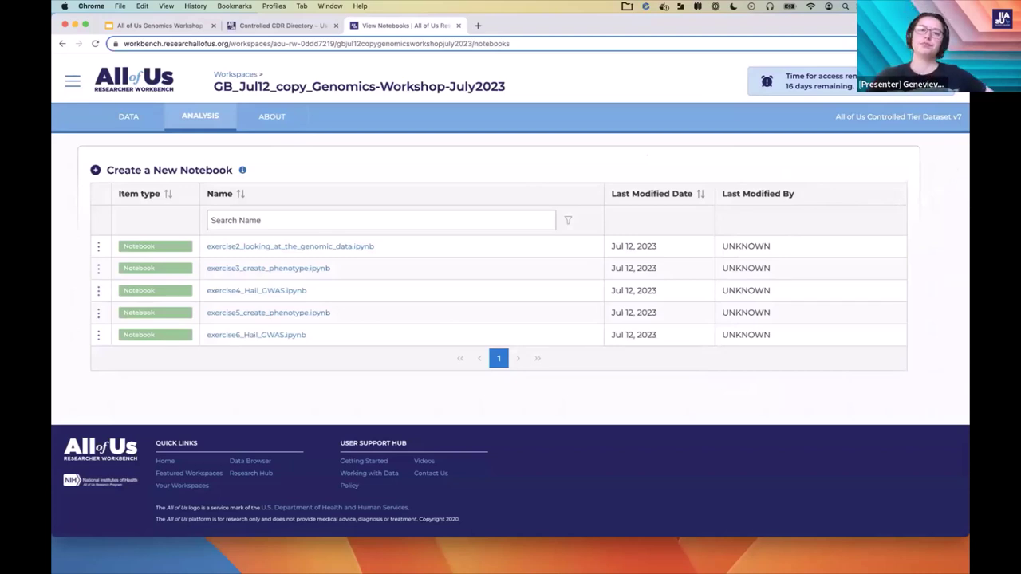
{"action": "key", "text": "ctrl+Up"}
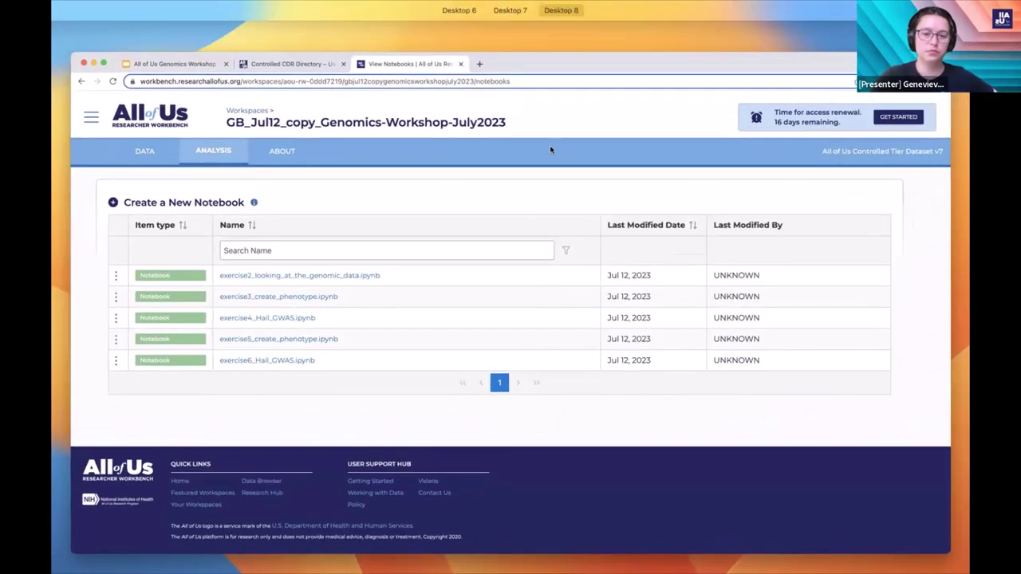
Return to the Workbench window, open the GB_0711_Genomics-Workshop-July2023 workspace from your workspaces, and show its notebooks list
{"action": "left_click", "coordinate": [613, 244]}
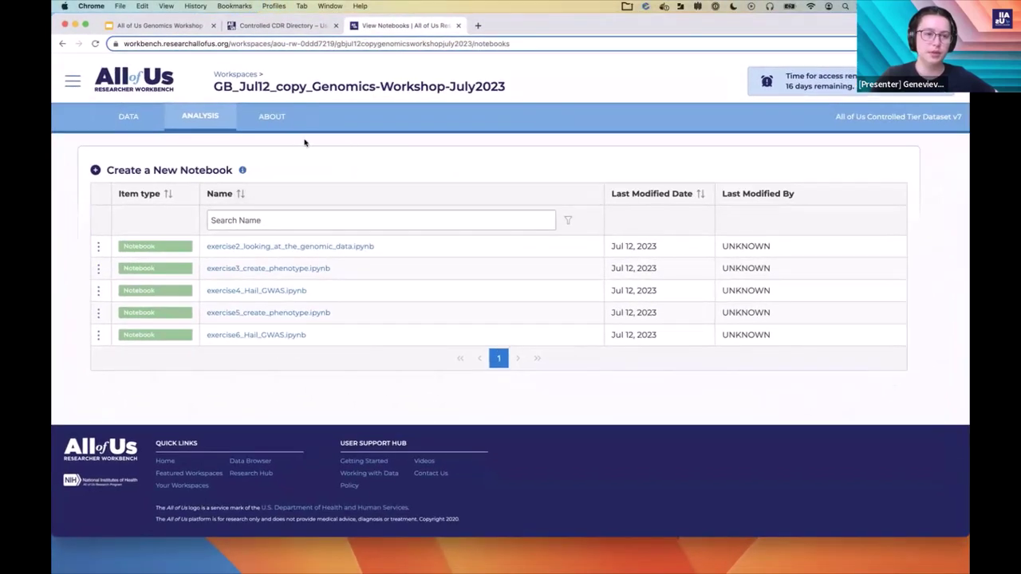
{"action": "left_click", "coordinate": [72, 81]}
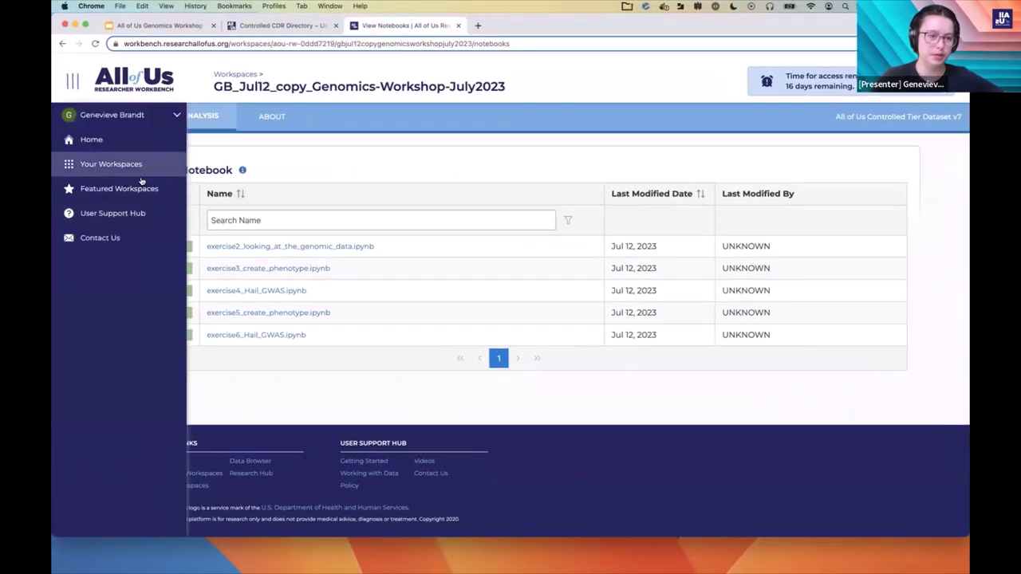
{"action": "left_click", "coordinate": [111, 164]}
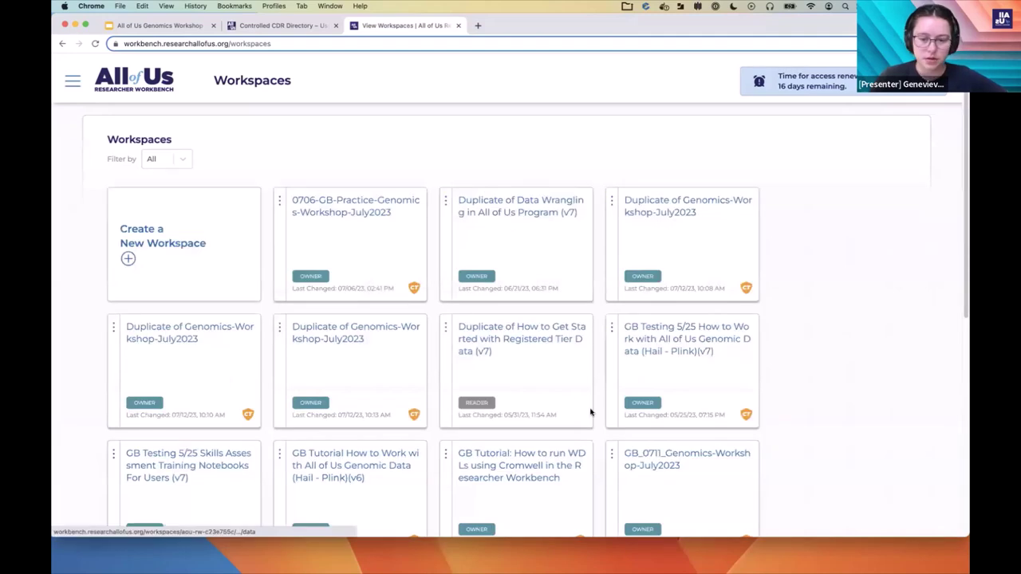
{"action": "scroll", "coordinate": [638, 421], "scroll_direction": "down", "scroll_amount": 2}
{"action": "left_click", "coordinate": [662, 429]}
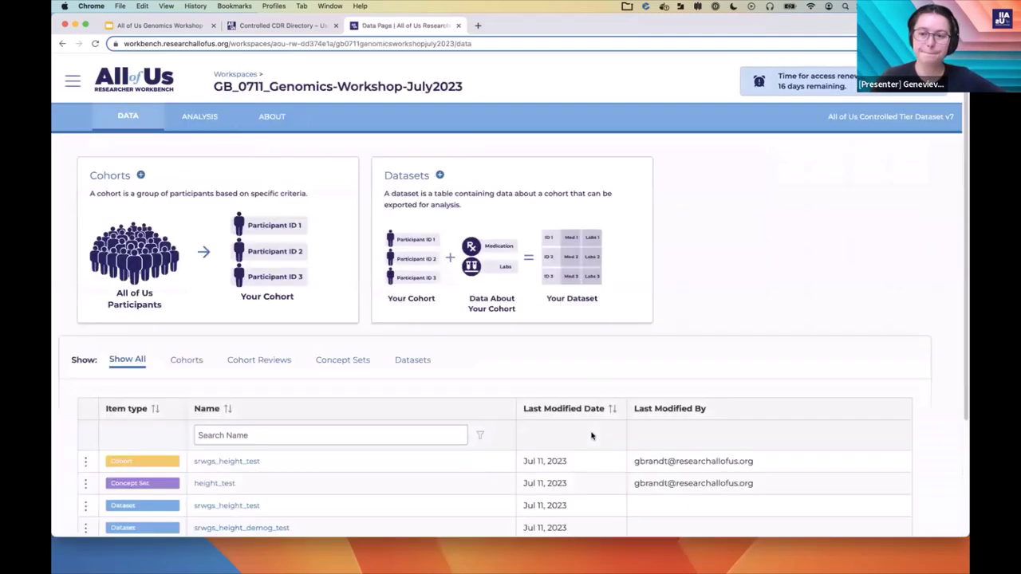
{"action": "left_click", "coordinate": [210, 119]}
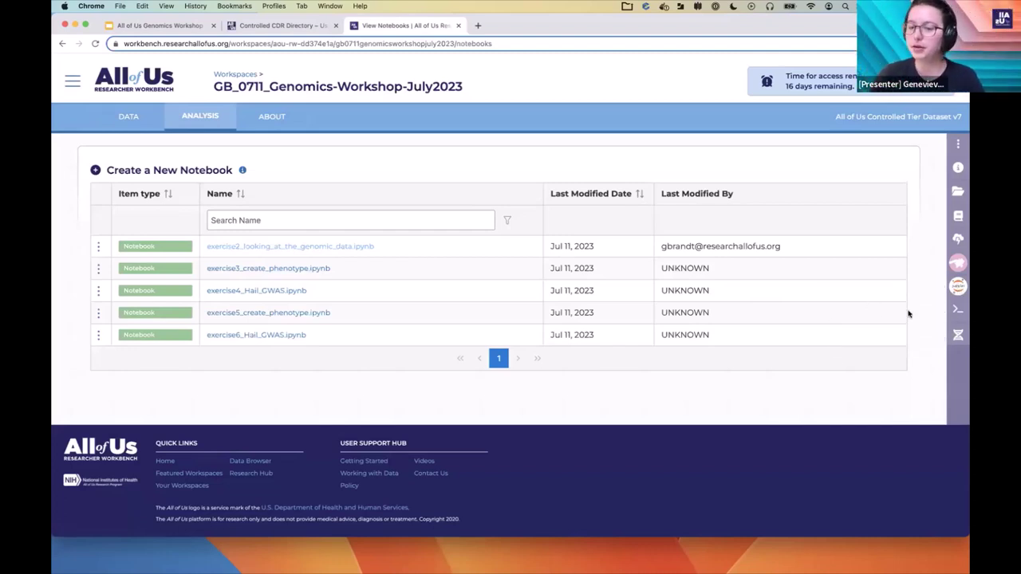
Open the workspace's Jupyter cloud analysis environment and examine its costs, compute profile and storage disk options
{"action": "left_click", "coordinate": [957, 287]}
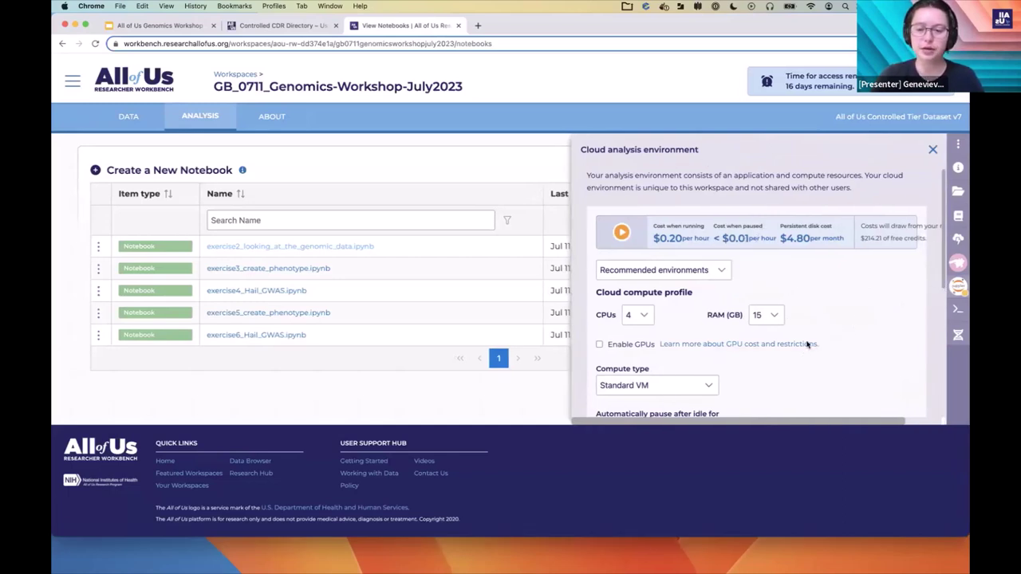
{"action": "scroll", "coordinate": [836, 341], "scroll_direction": "down", "scroll_amount": 2}
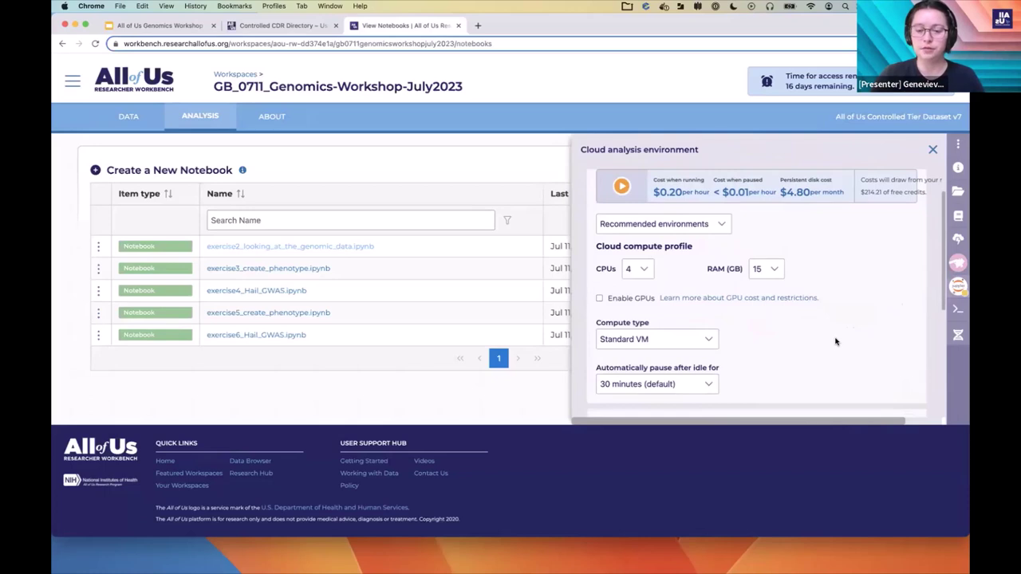
{"action": "scroll", "coordinate": [836, 340], "scroll_direction": "down", "scroll_amount": 1}
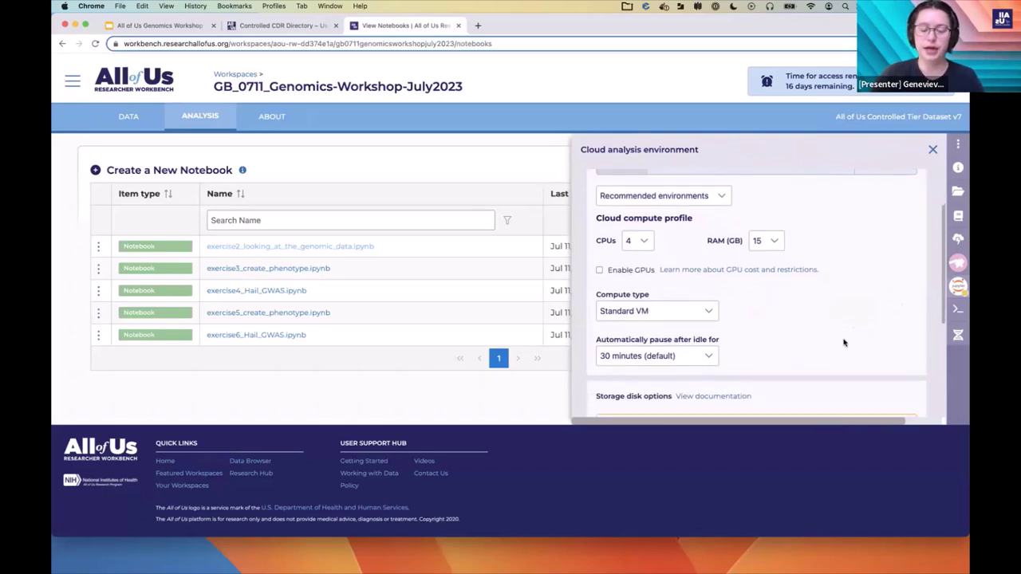
{"action": "scroll", "coordinate": [844, 343], "scroll_direction": "up", "scroll_amount": 3}
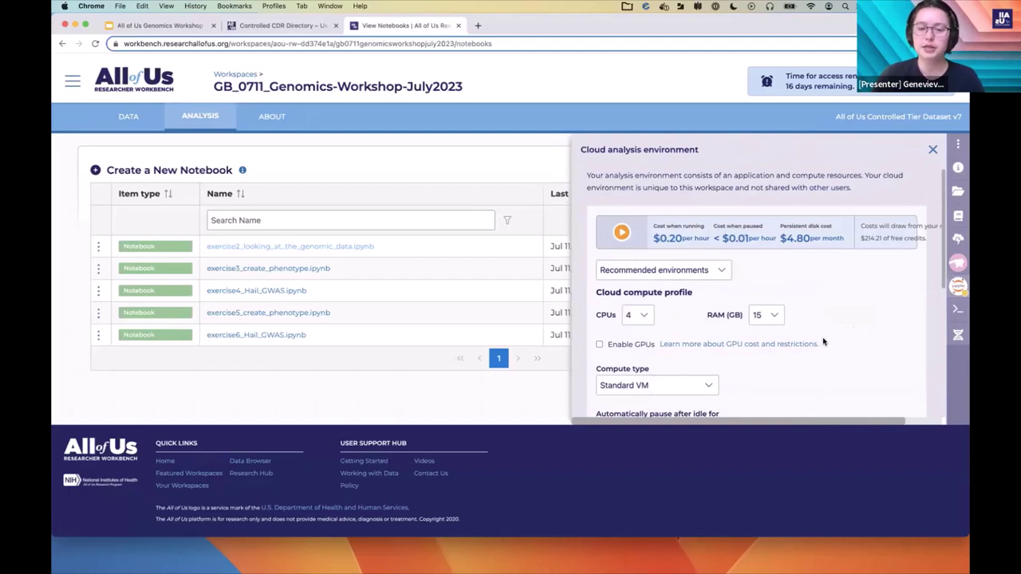
{"action": "scroll", "coordinate": [824, 342], "scroll_direction": "down", "scroll_amount": 1}
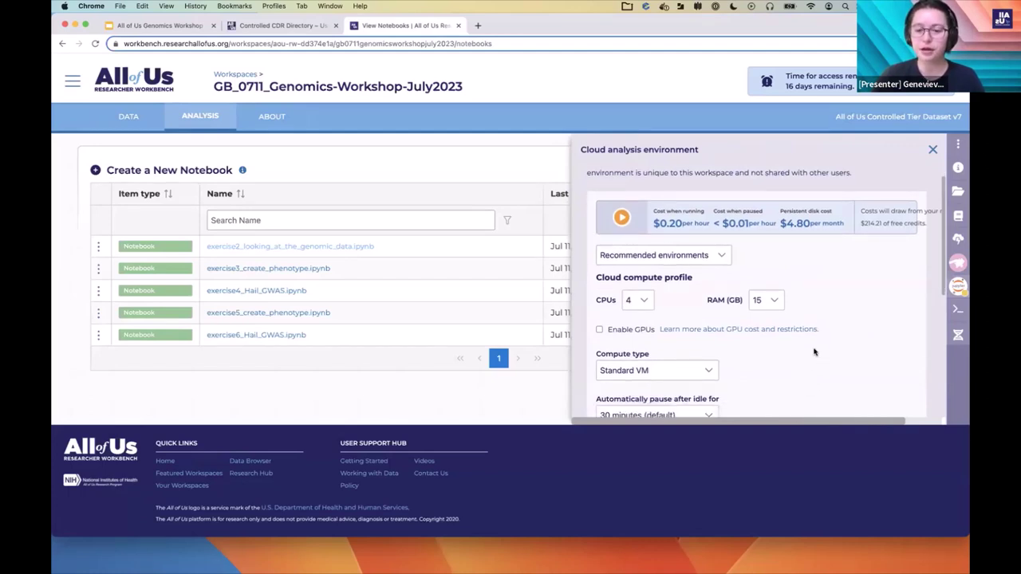
{"action": "scroll", "coordinate": [814, 351], "scroll_direction": "down", "scroll_amount": 5}
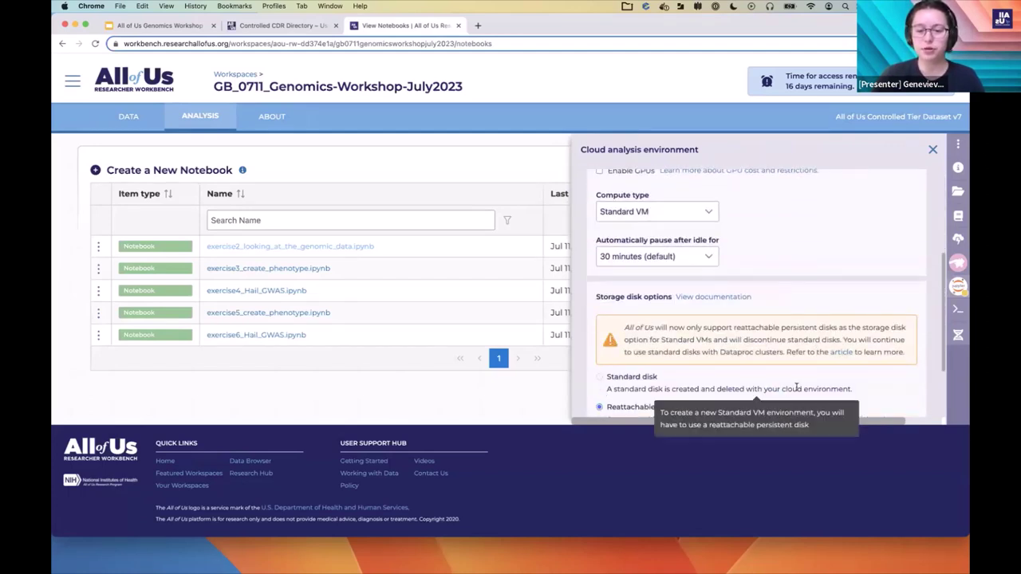
{"action": "scroll", "coordinate": [833, 363], "scroll_direction": "up", "scroll_amount": 6}
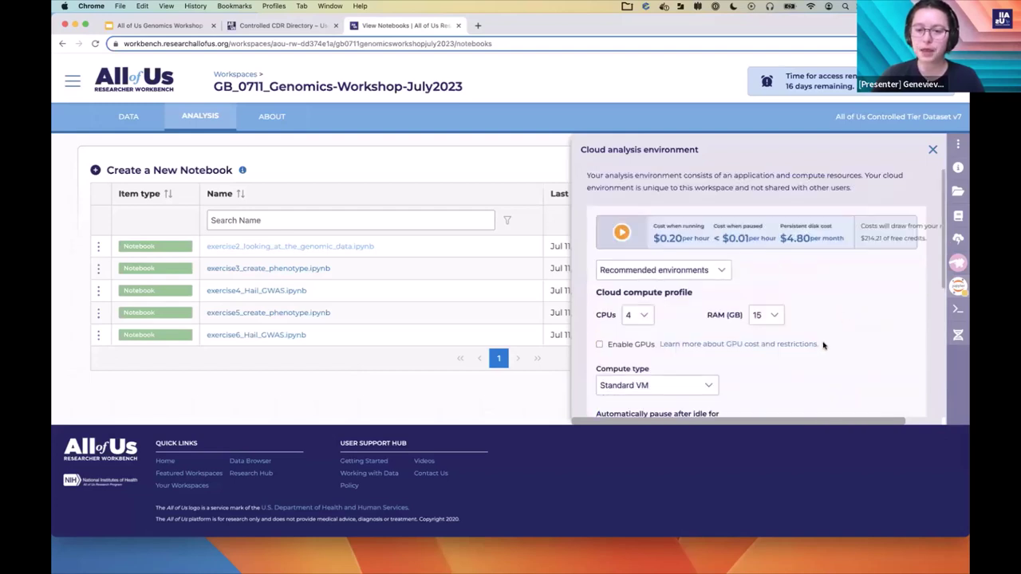
Check which recommended environments are offered, then examine the environment's running and paused costs and its status control
{"action": "left_click", "coordinate": [724, 272]}
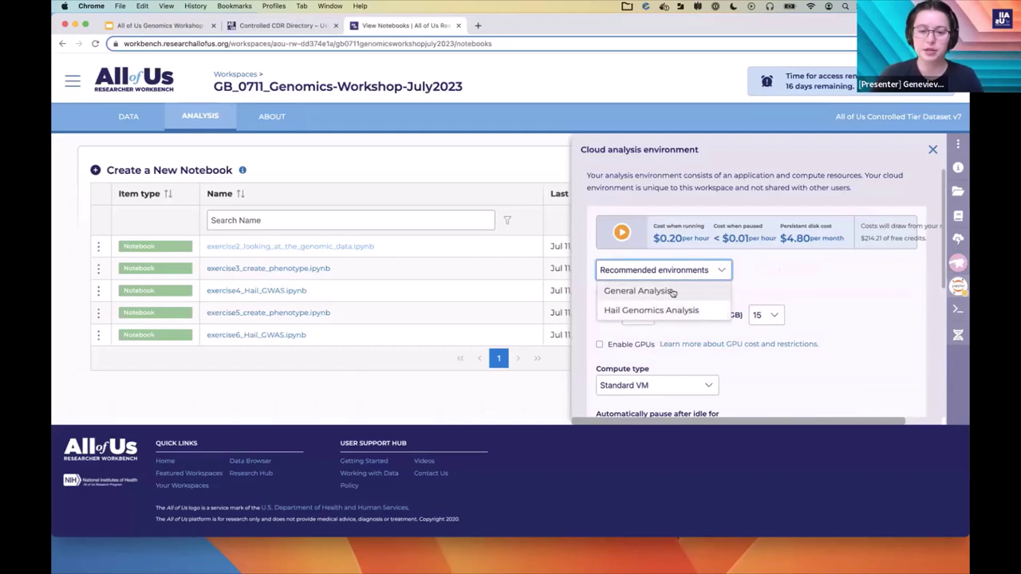
{"action": "left_click", "coordinate": [767, 282]}
{"action": "left_click", "coordinate": [695, 269]}
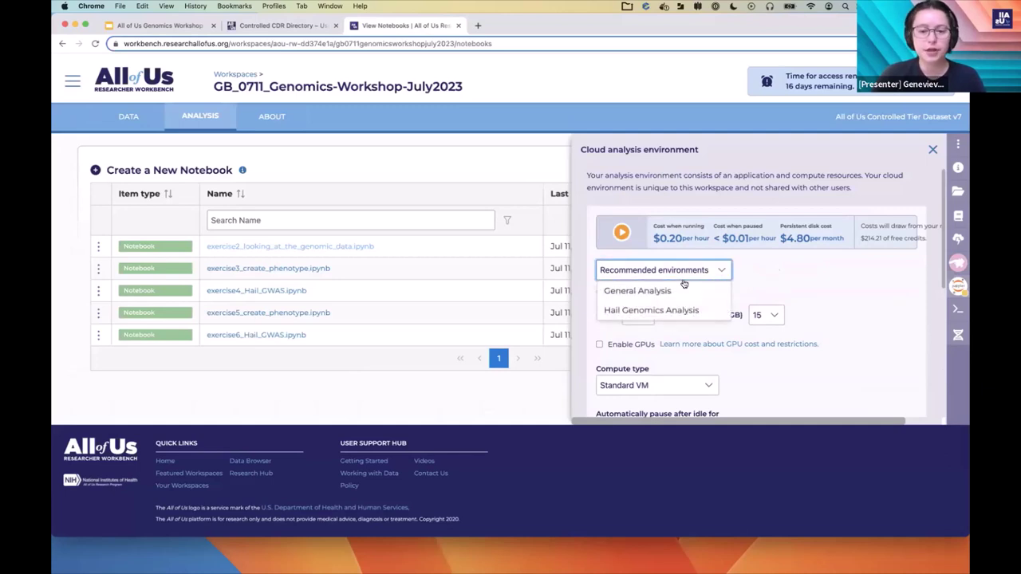
{"action": "left_click", "coordinate": [816, 300]}
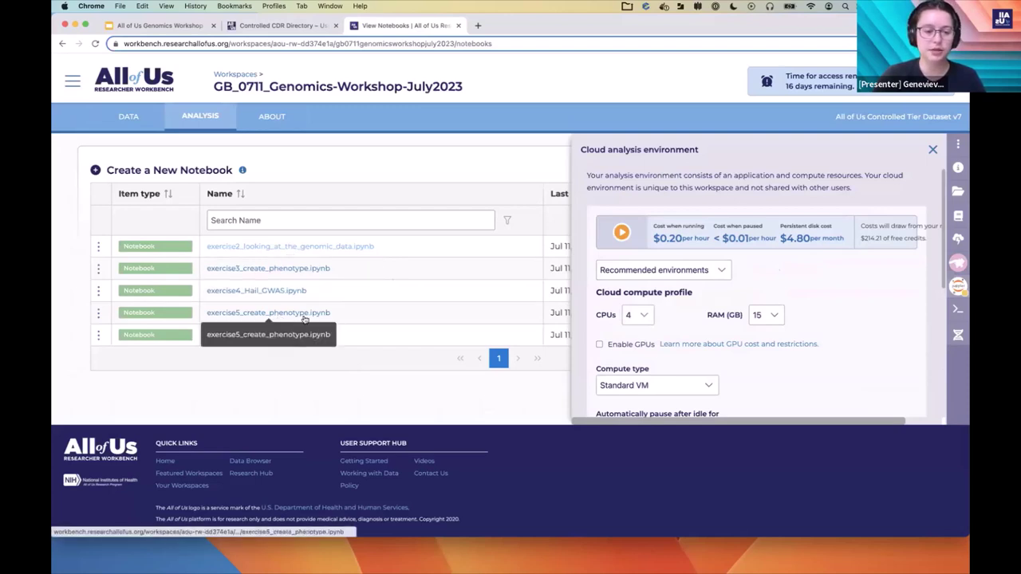
{"action": "left_click", "coordinate": [679, 271]}
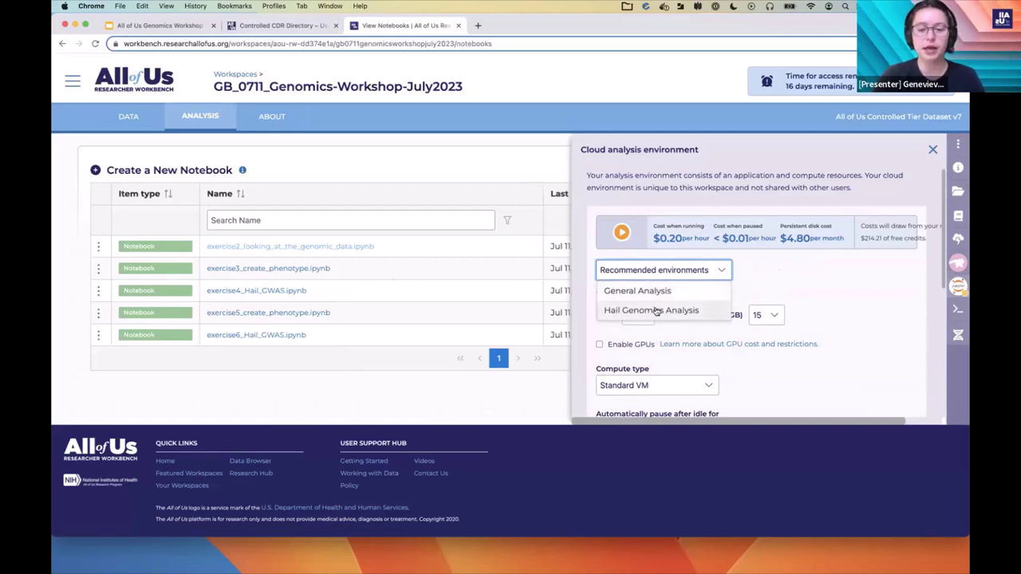
{"action": "left_click", "coordinate": [772, 277]}
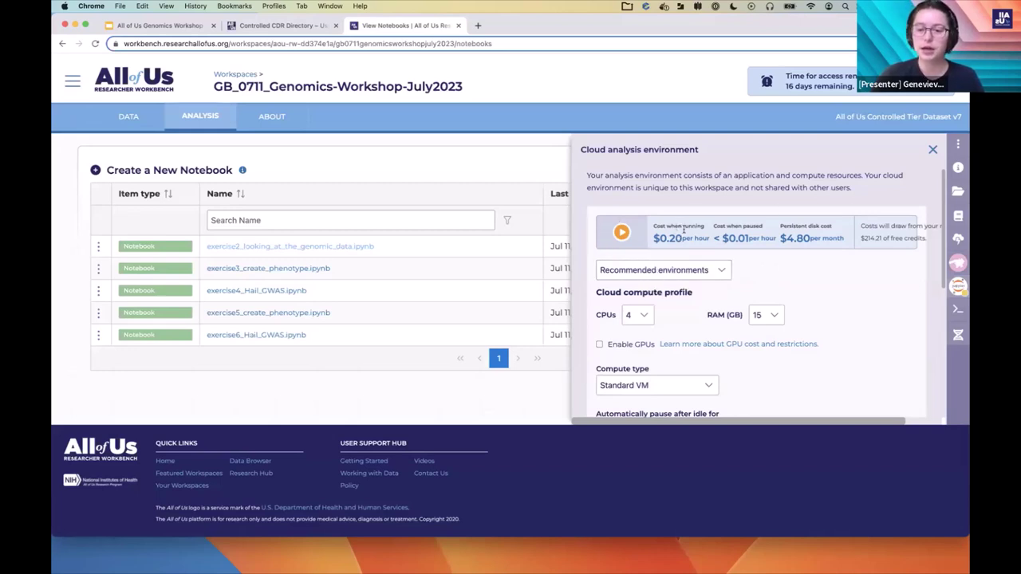
{"action": "mouse_move", "coordinate": [736, 236]}
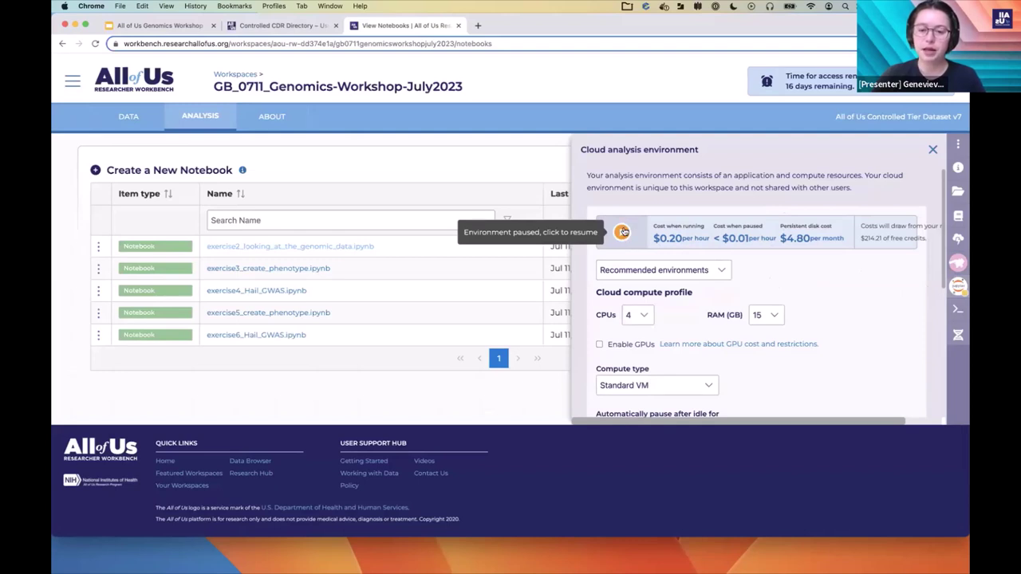
Apply the recommended General Analysis configuration to the cloud environment and look over its compute profile
{"action": "left_click", "coordinate": [640, 276]}
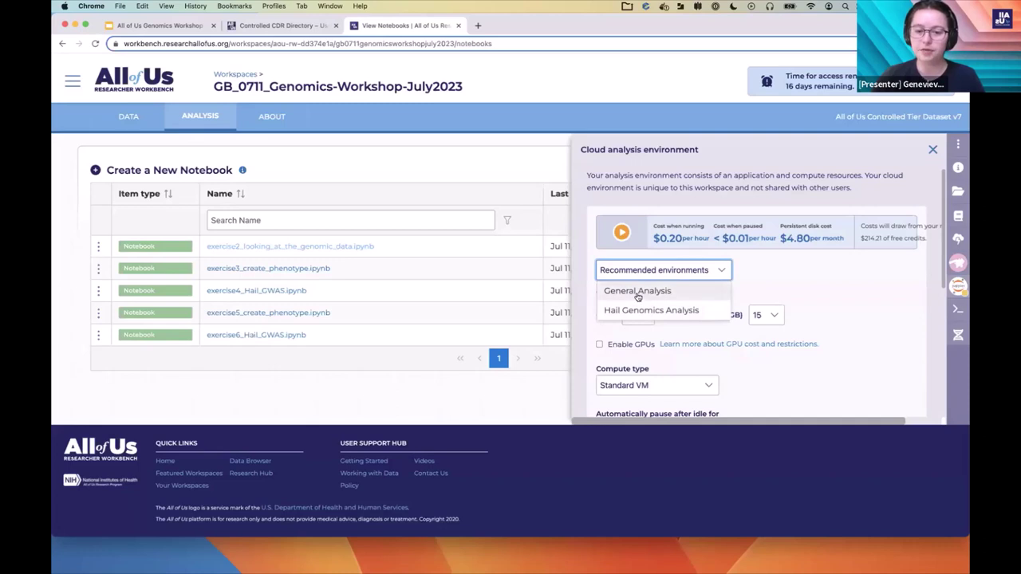
{"action": "left_click", "coordinate": [638, 292]}
{"action": "scroll", "coordinate": [749, 299], "scroll_direction": "down", "scroll_amount": 1}
{"action": "scroll", "coordinate": [749, 299], "scroll_direction": "down", "scroll_amount": 1}
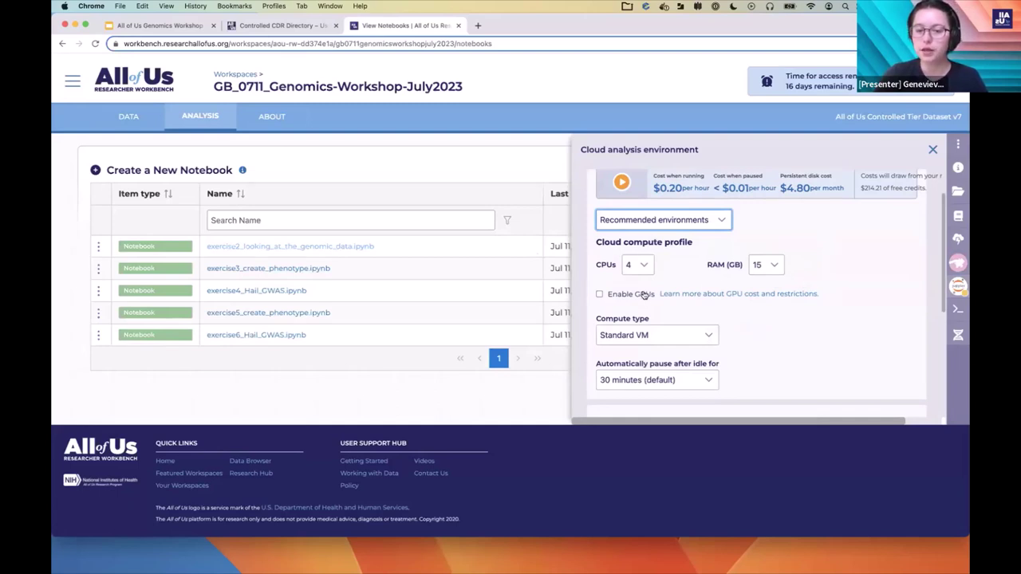
{"action": "left_click", "coordinate": [624, 223]}
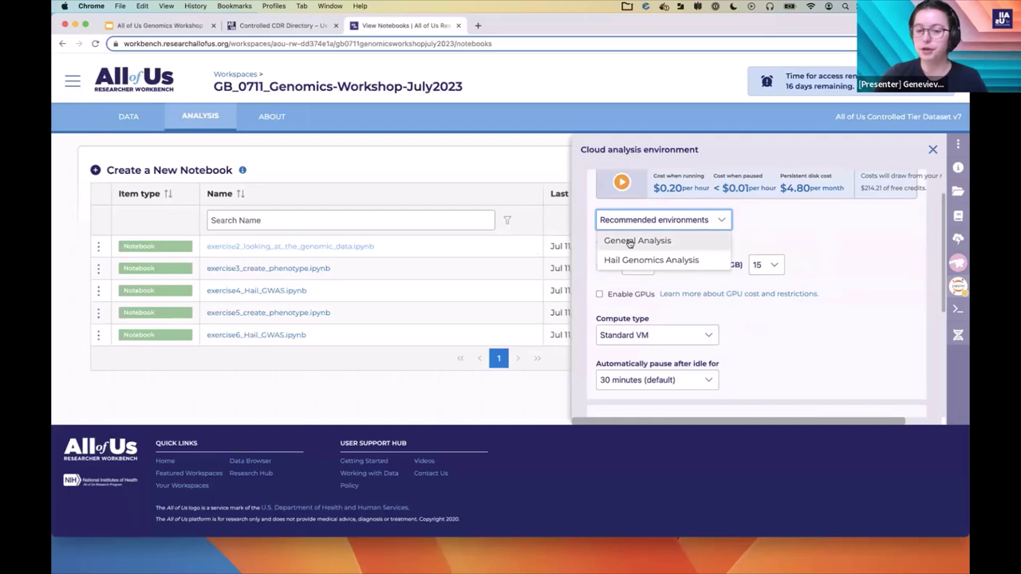
{"action": "left_click", "coordinate": [629, 242]}
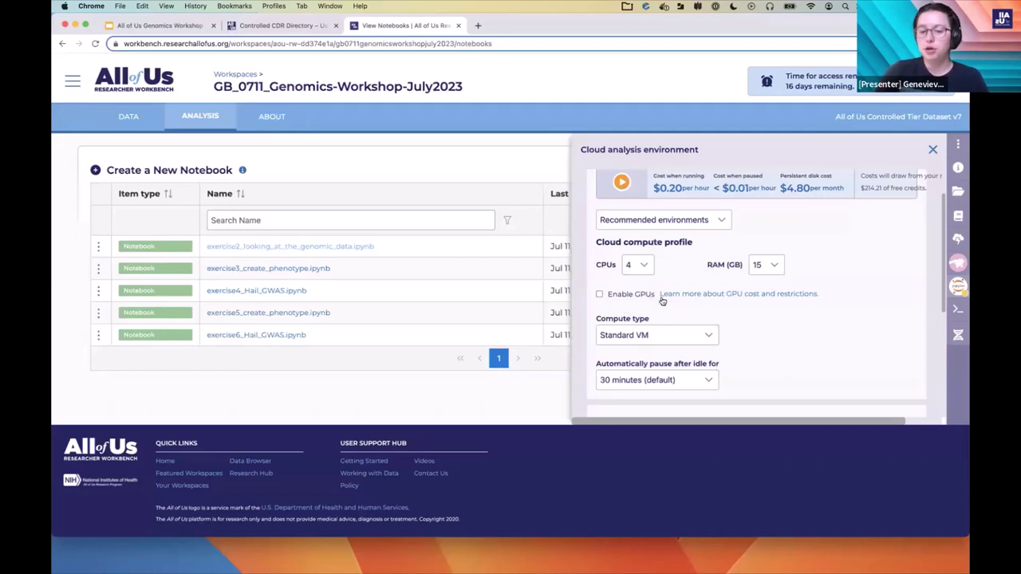
Check the recommended environment choices and the available compute types without changing either setting
{"action": "left_click", "coordinate": [624, 220]}
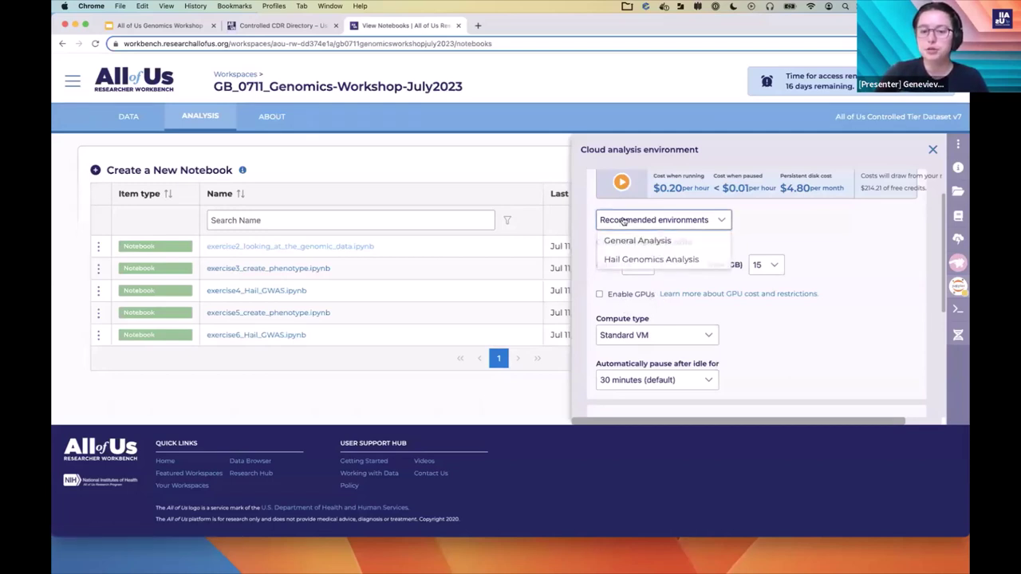
{"action": "left_click", "coordinate": [799, 233]}
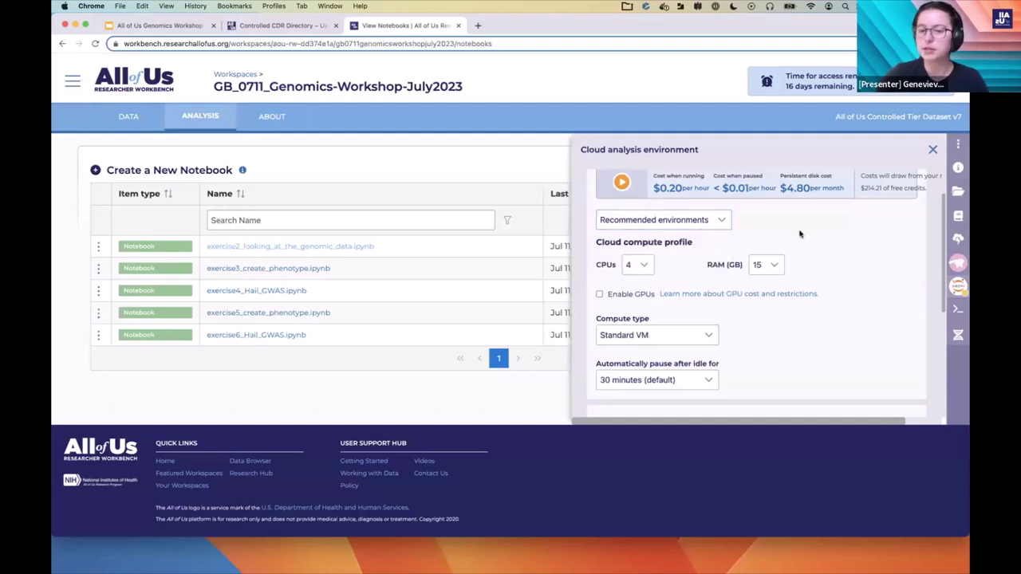
{"action": "left_click", "coordinate": [637, 221]}
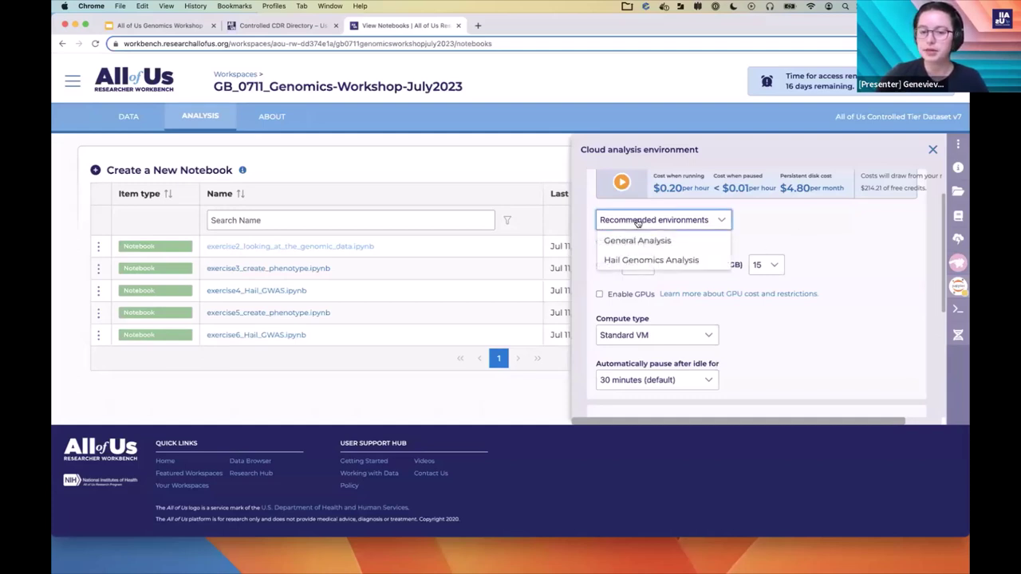
{"action": "left_click", "coordinate": [848, 310]}
{"action": "scroll", "coordinate": [758, 335], "scroll_direction": "down", "scroll_amount": 1}
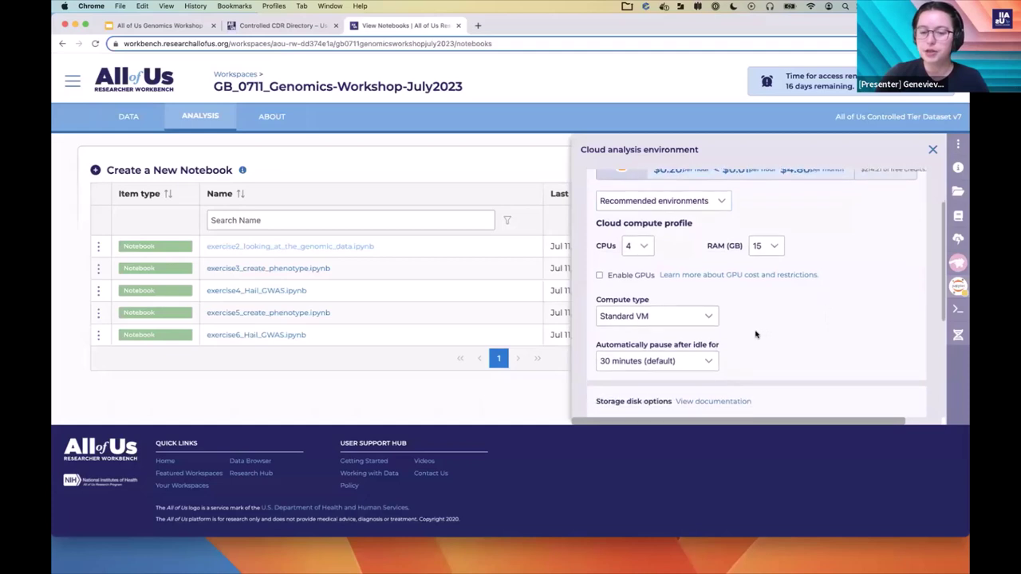
{"action": "left_click", "coordinate": [680, 316]}
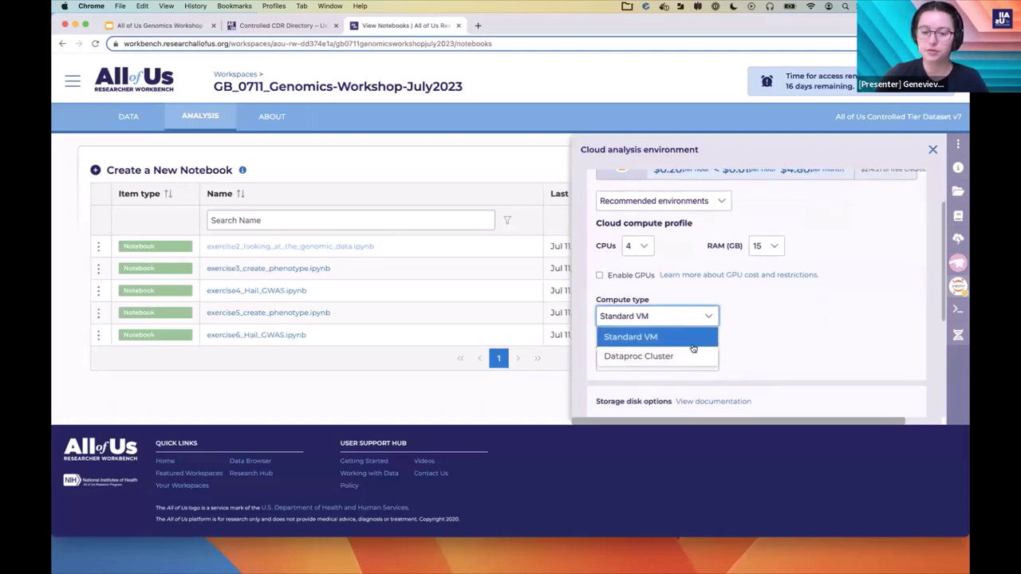
{"action": "left_click", "coordinate": [766, 319]}
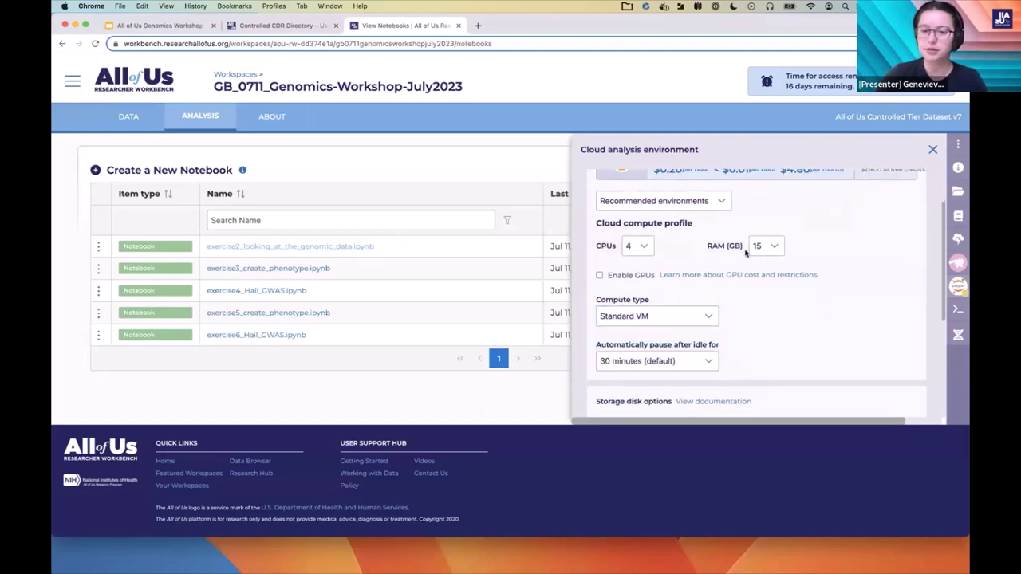
Apply the recommended Hail Genomics Analysis configuration and examine its Dataproc Cluster worker settings and running costs
{"action": "left_click", "coordinate": [678, 201]}
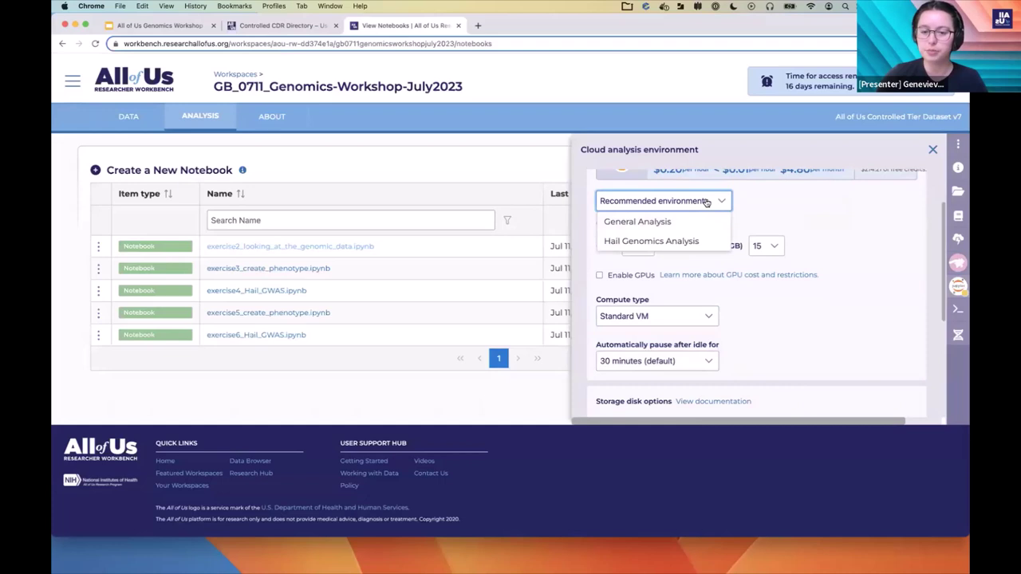
{"action": "left_click", "coordinate": [680, 241]}
{"action": "scroll", "coordinate": [748, 372], "scroll_direction": "down", "scroll_amount": 2}
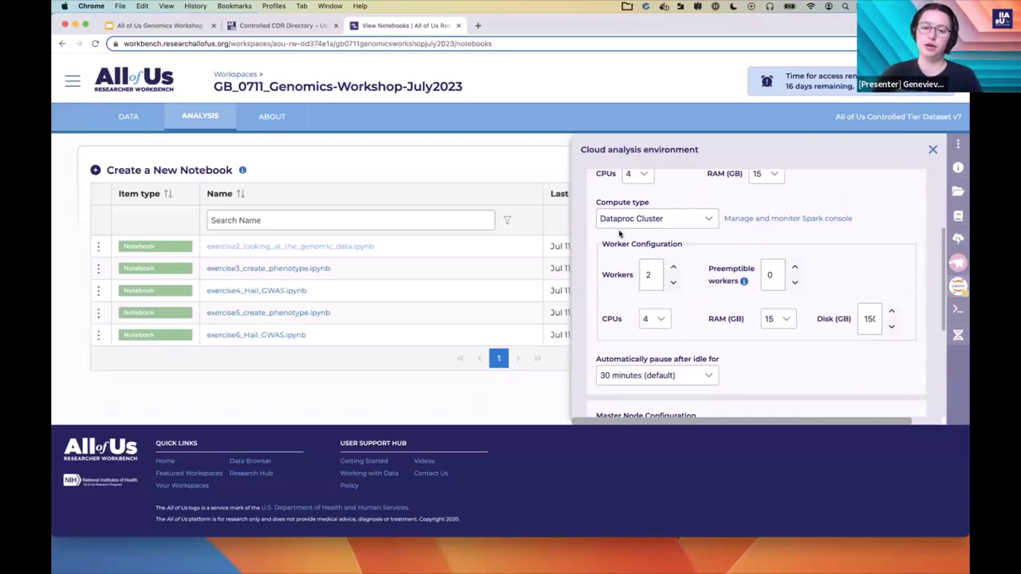
{"action": "scroll", "coordinate": [619, 233], "scroll_direction": "up", "scroll_amount": 3}
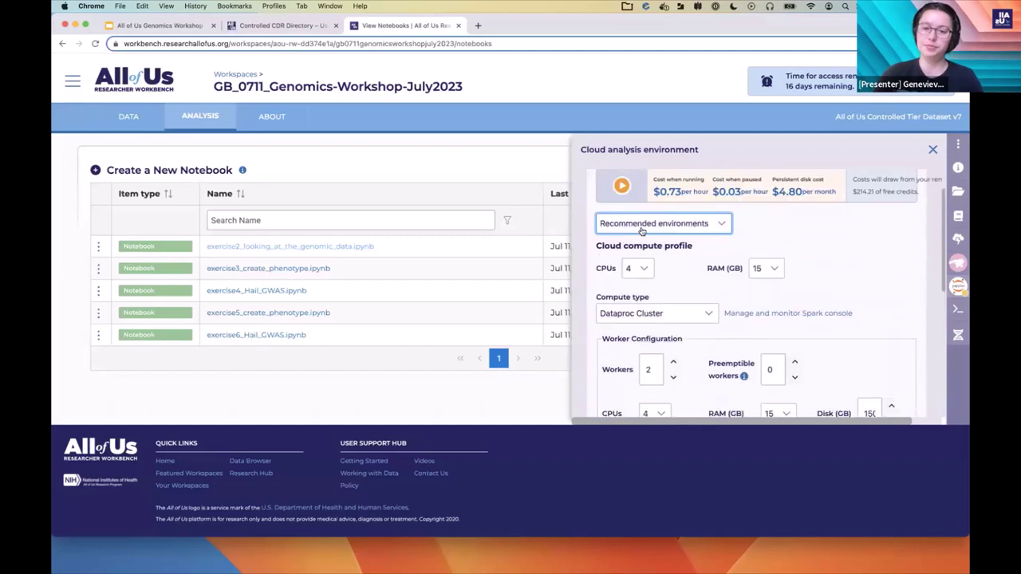
Switch the configuration back to the recommended General Analysis environment and examine its Standard VM and storage disk options
{"action": "left_click", "coordinate": [642, 229]}
{"action": "left_click", "coordinate": [650, 246]}
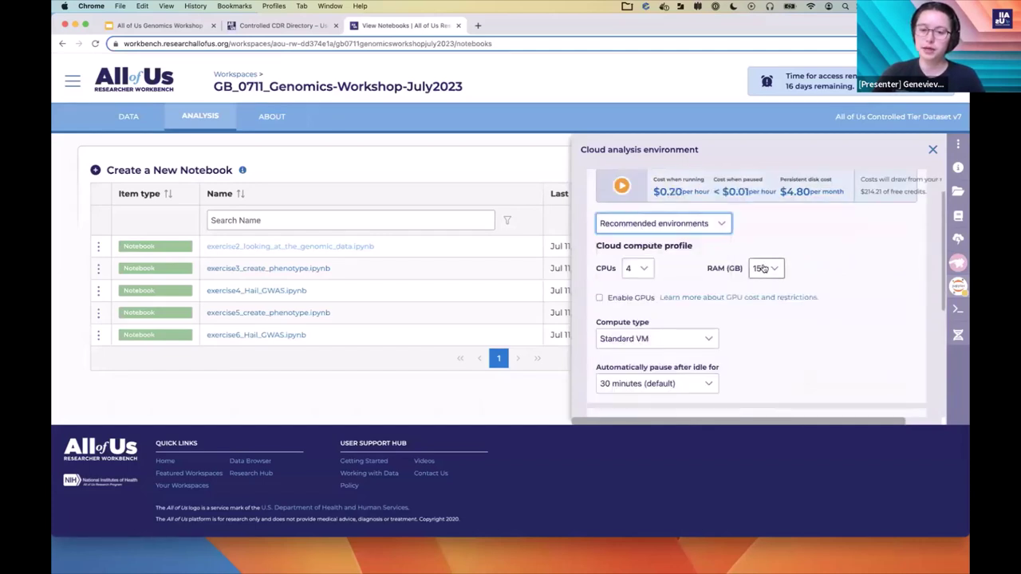
{"action": "scroll", "coordinate": [662, 319], "scroll_direction": "down", "scroll_amount": 2}
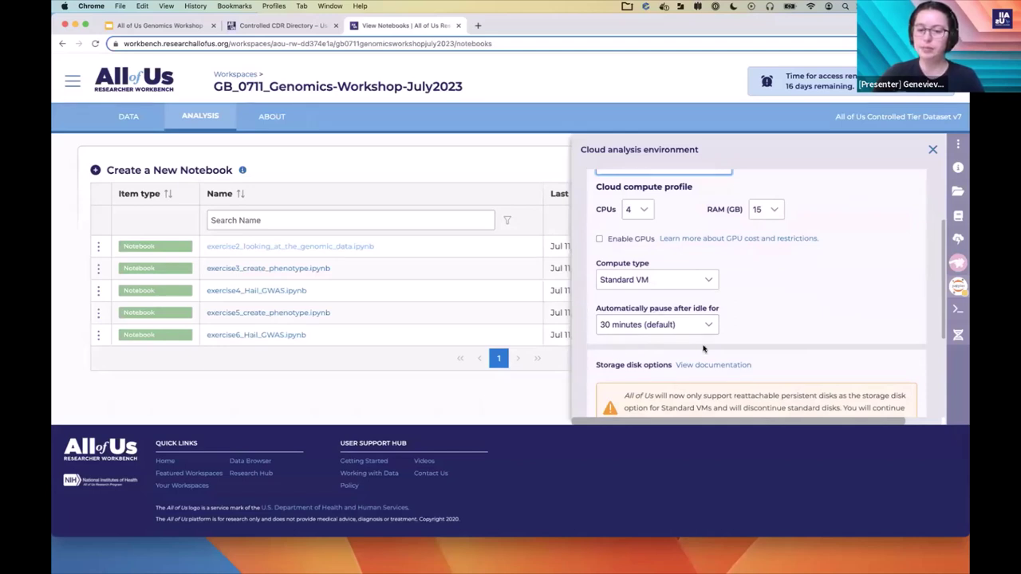
{"action": "scroll", "coordinate": [746, 345], "scroll_direction": "down", "scroll_amount": 1}
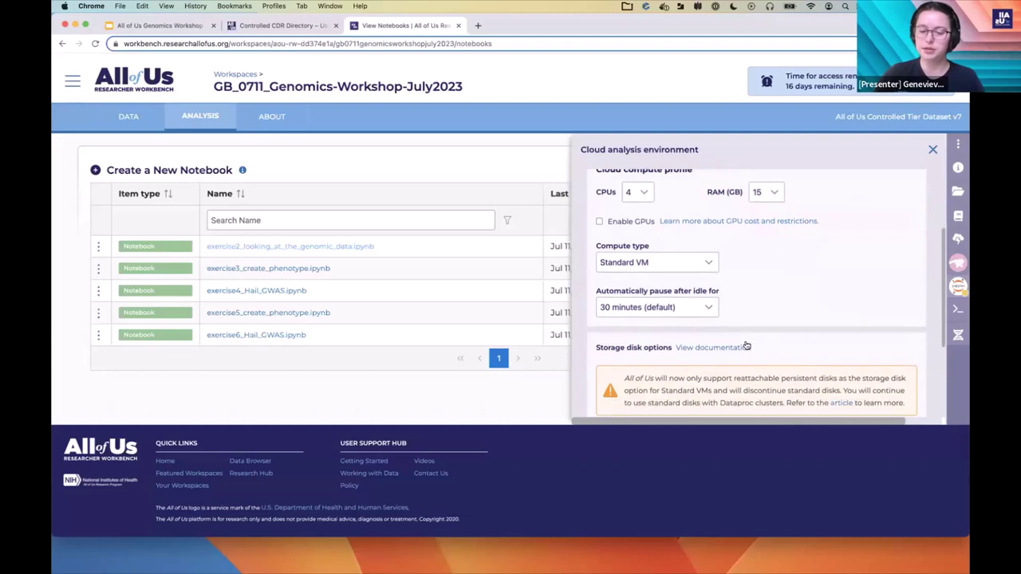
{"action": "scroll", "coordinate": [752, 319], "scroll_direction": "down", "scroll_amount": 3}
{"action": "scroll", "coordinate": [752, 319], "scroll_direction": "down", "scroll_amount": 2}
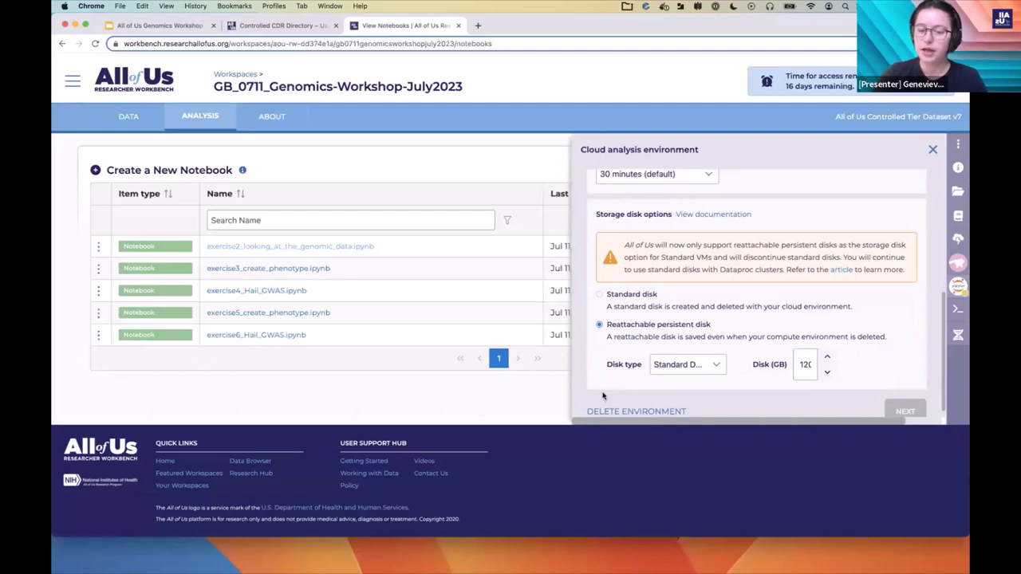
Consult the GPU cost and restrictions article, and return to the environment's Standard VM storage disk options
{"action": "scroll", "coordinate": [616, 248], "scroll_direction": "up", "scroll_amount": 5}
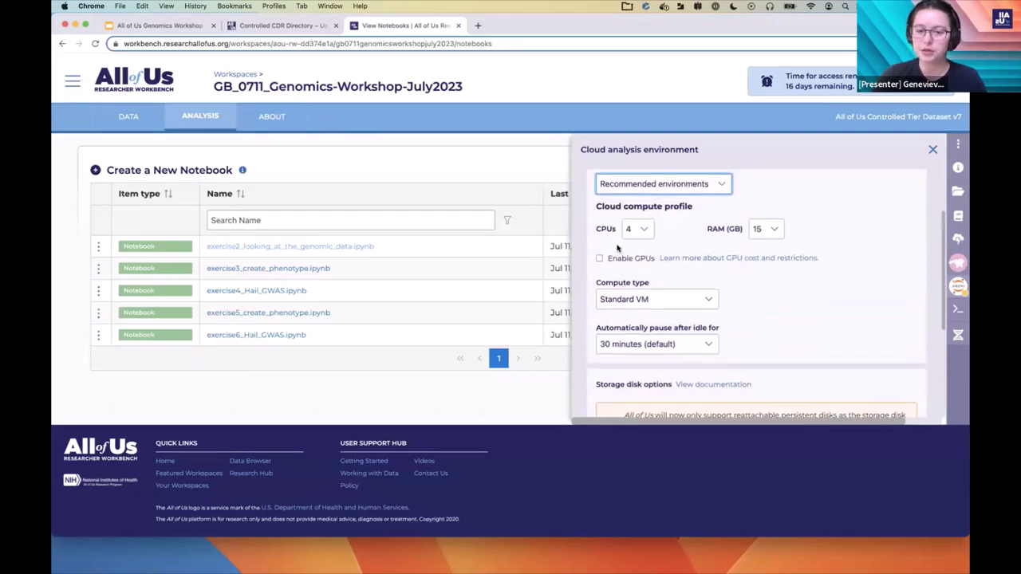
{"action": "left_click", "coordinate": [612, 219]}
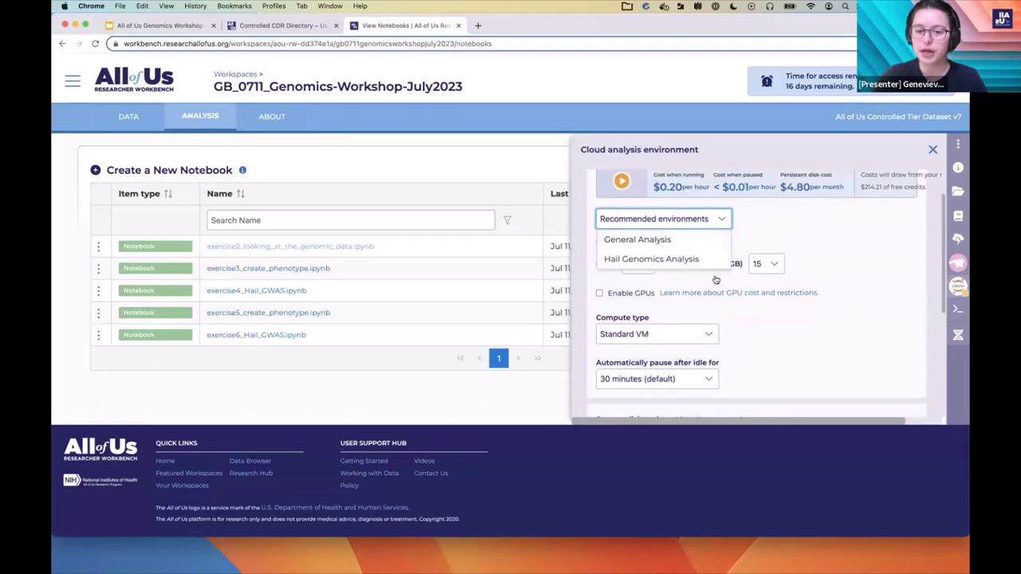
{"action": "left_click", "coordinate": [735, 295]}
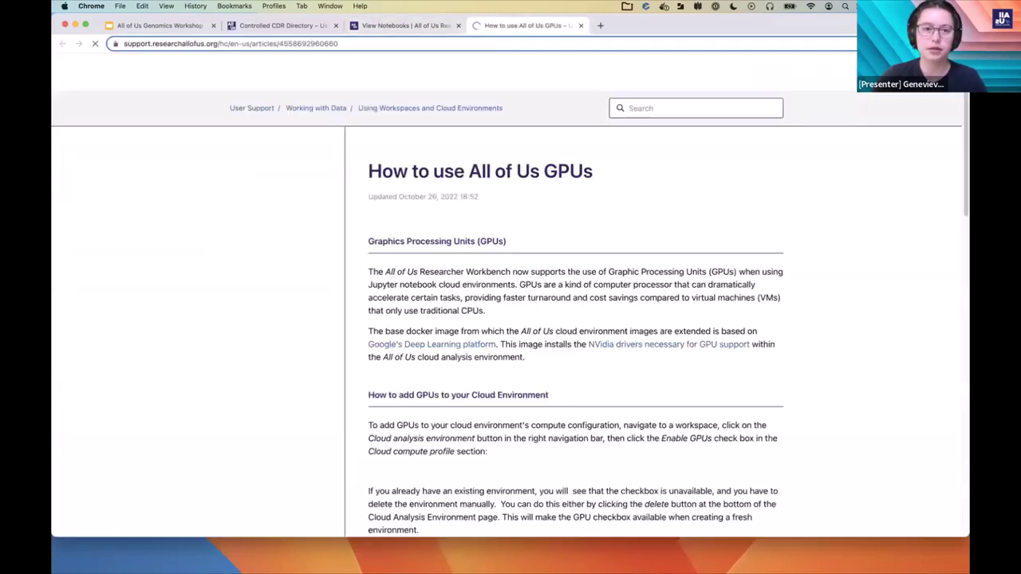
{"action": "left_click", "coordinate": [406, 26]}
{"action": "scroll", "coordinate": [784, 358], "scroll_direction": "down", "scroll_amount": 5}
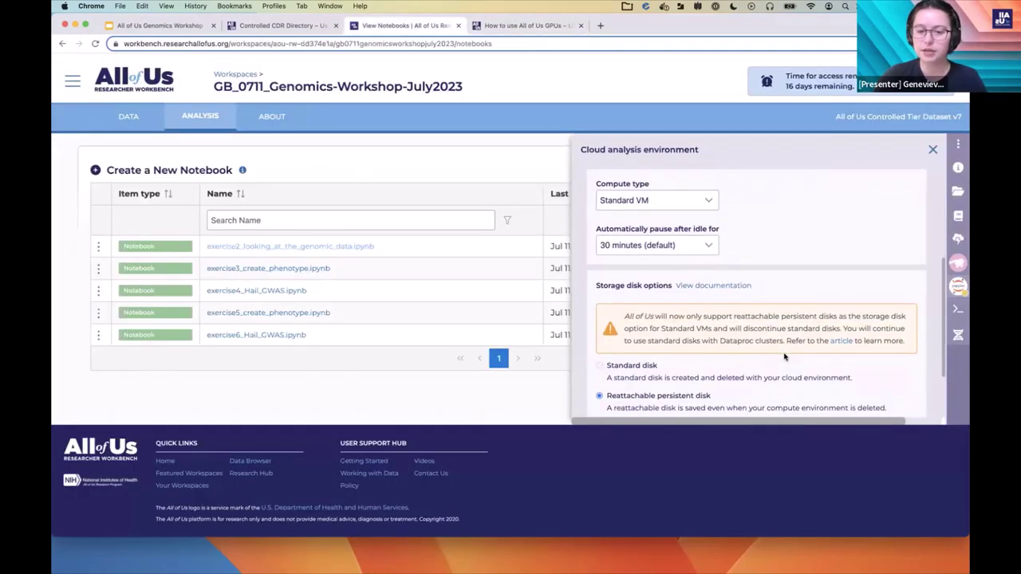
{"action": "mouse_move", "coordinate": [642, 294]}
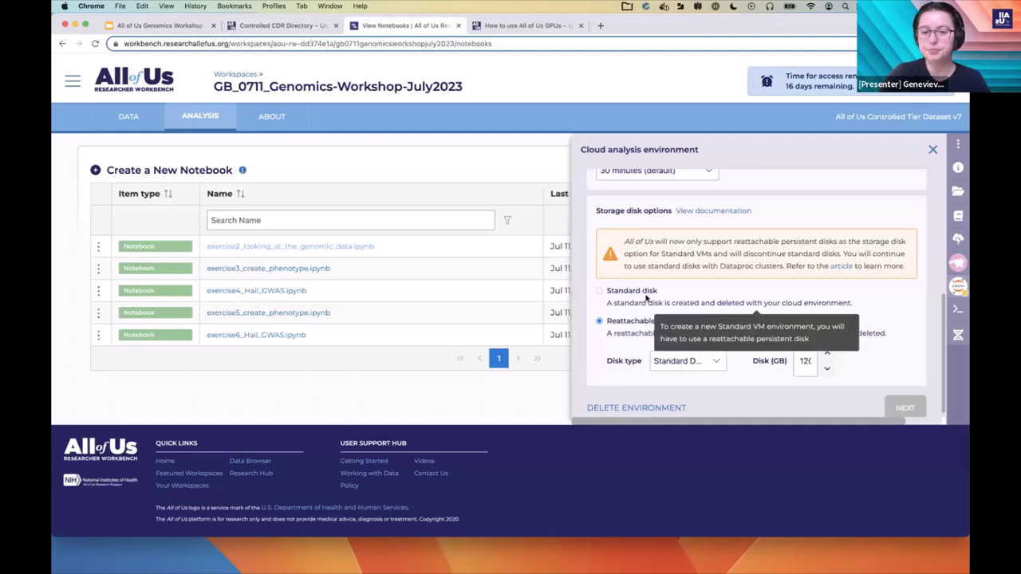
Apply the recommended Hail Genomics Analysis environment and look over its Dataproc worker and master node configuration
{"action": "scroll", "coordinate": [654, 327], "scroll_direction": "up", "scroll_amount": 8}
{"action": "left_click", "coordinate": [624, 239]}
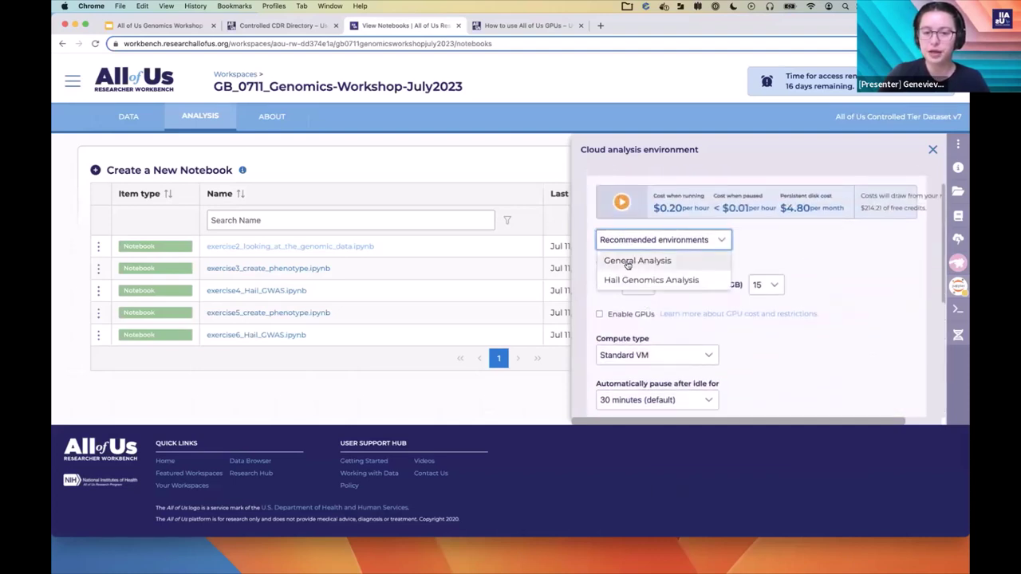
{"action": "left_click", "coordinate": [631, 279]}
{"action": "scroll", "coordinate": [715, 319], "scroll_direction": "down", "scroll_amount": 2}
{"action": "scroll", "coordinate": [714, 319], "scroll_direction": "down", "scroll_amount": 5}
{"action": "scroll", "coordinate": [714, 319], "scroll_direction": "up", "scroll_amount": 6}
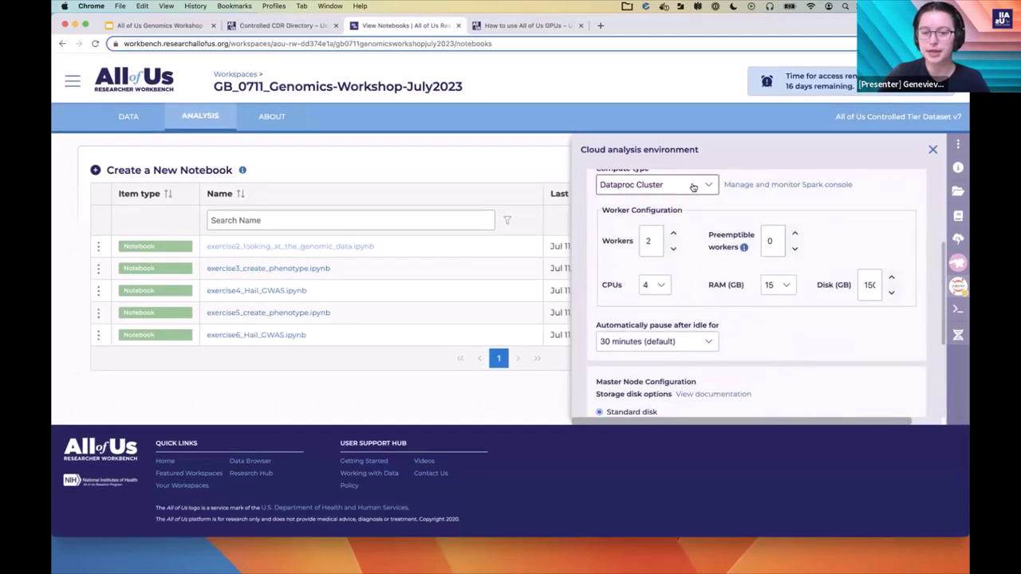
{"action": "scroll", "coordinate": [700, 323], "scroll_direction": "down", "scroll_amount": 2}
{"action": "scroll", "coordinate": [697, 321], "scroll_direction": "down", "scroll_amount": 1}
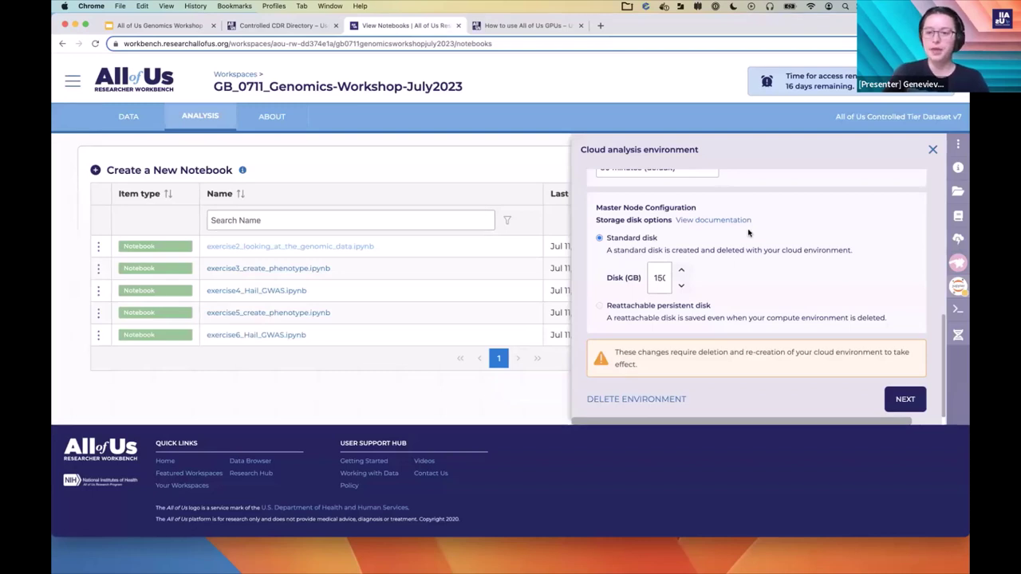
Review the Dataproc Cluster's running costs, worker resources and master node storage disk options
{"action": "scroll", "coordinate": [740, 275], "scroll_direction": "up", "scroll_amount": 5}
{"action": "scroll", "coordinate": [855, 213], "scroll_direction": "up", "scroll_amount": 2}
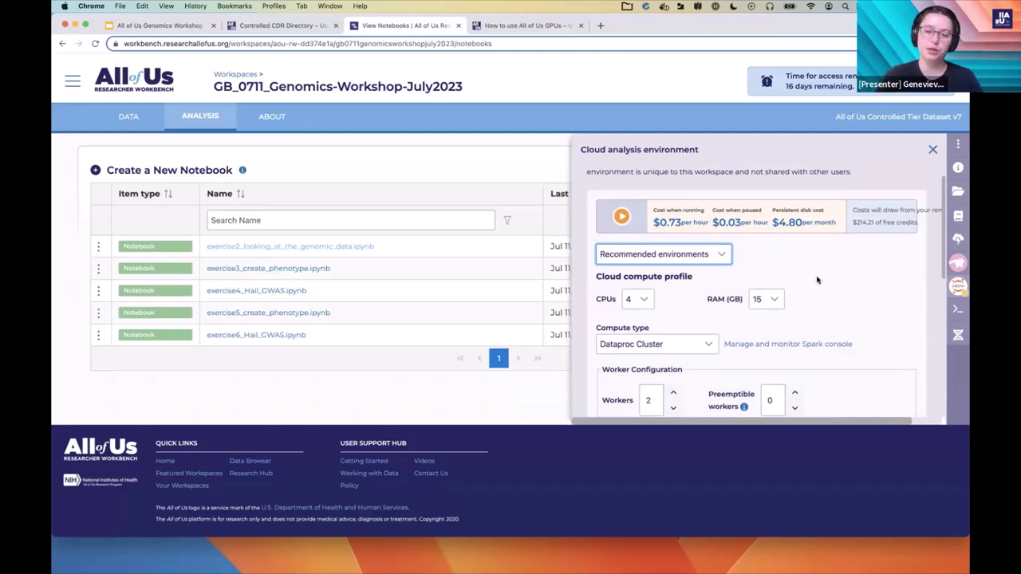
{"action": "scroll", "coordinate": [817, 280], "scroll_direction": "down", "scroll_amount": 10}
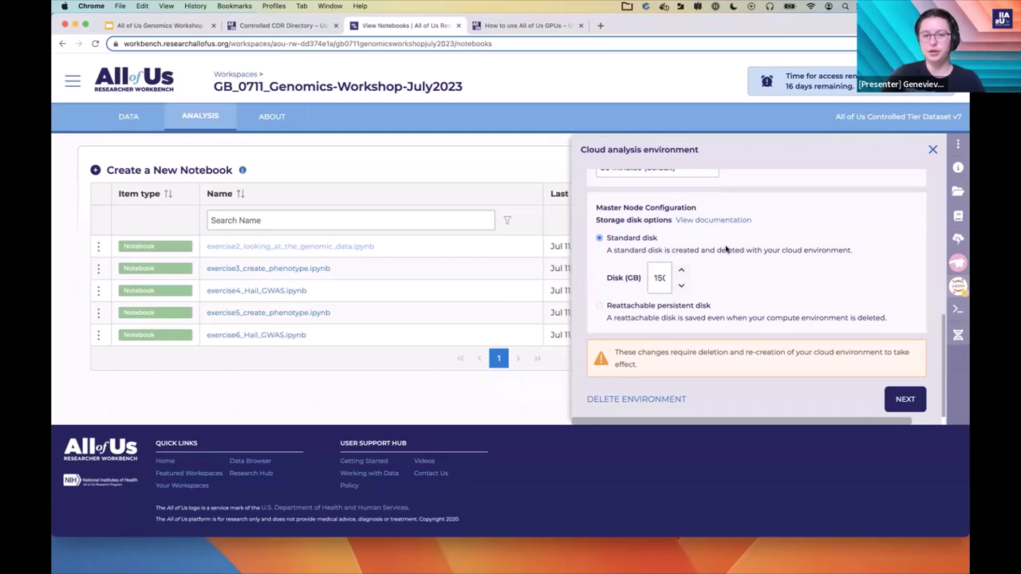
{"action": "scroll", "coordinate": [726, 249], "scroll_direction": "up", "scroll_amount": 5}
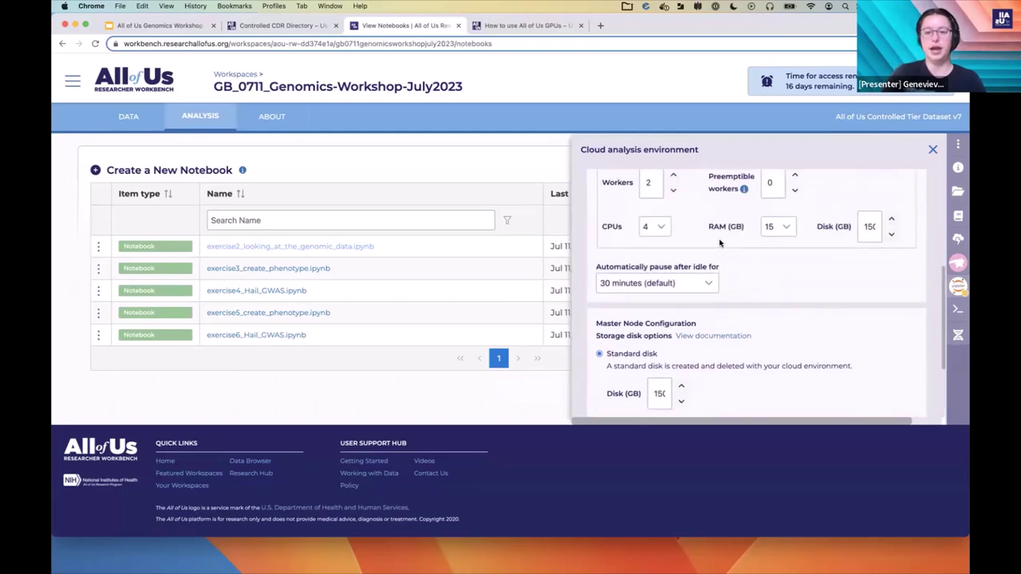
{"action": "scroll", "coordinate": [766, 302], "scroll_direction": "down", "scroll_amount": 5}
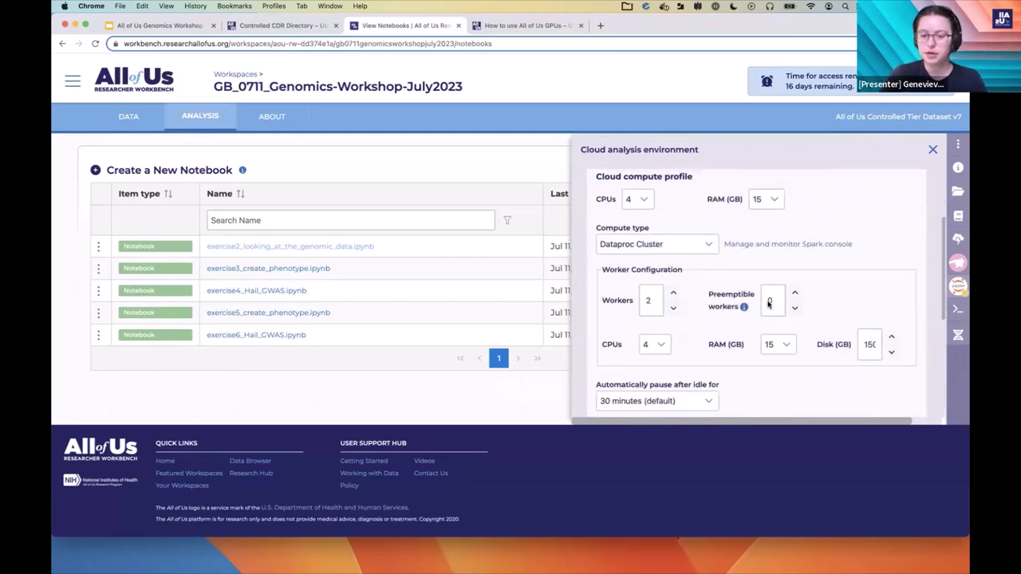
{"action": "scroll", "coordinate": [768, 305], "scroll_direction": "up", "scroll_amount": 4}
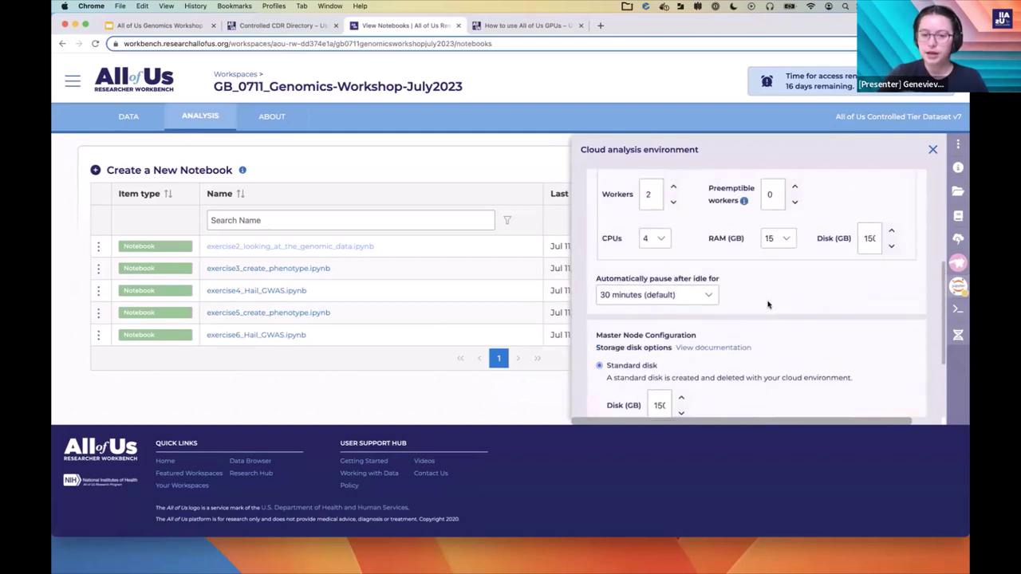
{"action": "scroll", "coordinate": [686, 201], "scroll_direction": "up", "scroll_amount": 2}
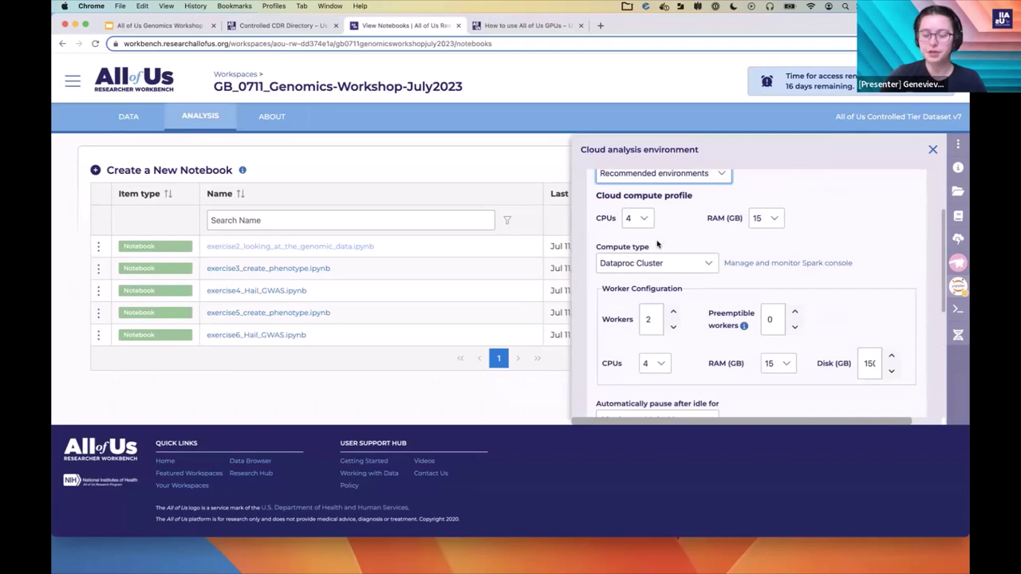
Switch the compute type to Standard VM and check its costs and reattachable persistent disk options
{"action": "scroll", "coordinate": [658, 242], "scroll_direction": "up", "scroll_amount": 1}
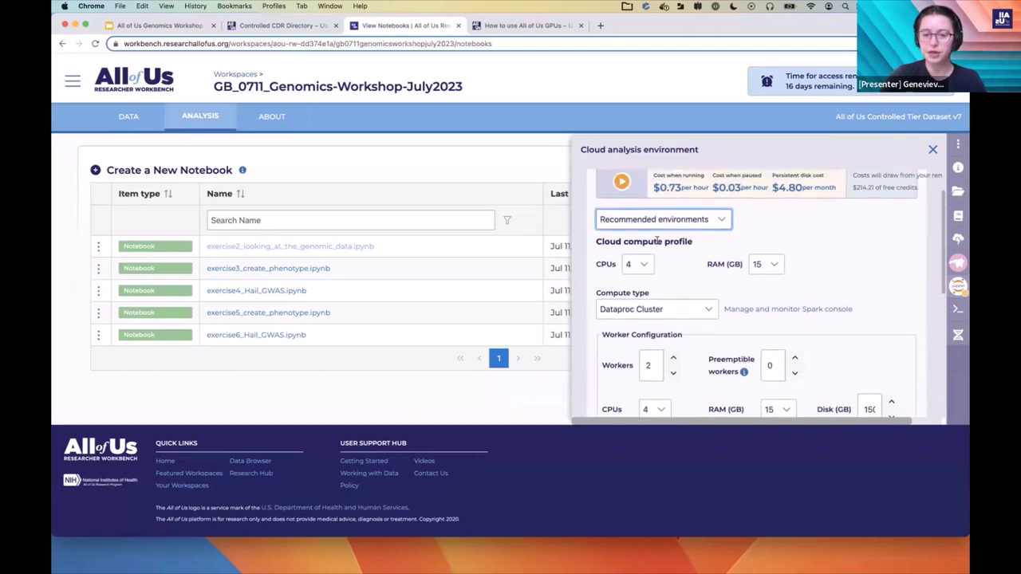
{"action": "left_click", "coordinate": [631, 313]}
{"action": "left_click", "coordinate": [630, 328]}
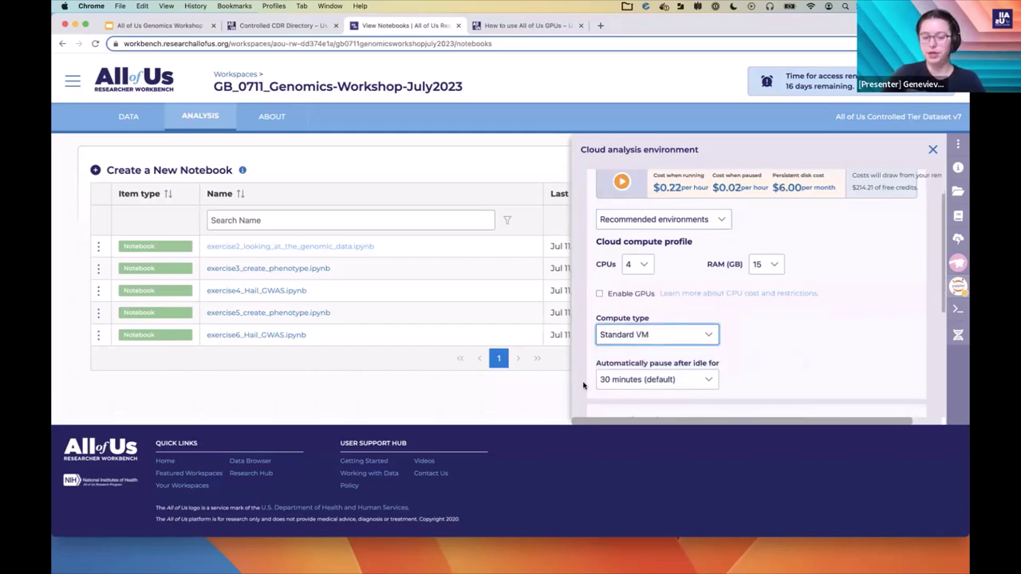
{"action": "scroll", "coordinate": [790, 359], "scroll_direction": "down", "scroll_amount": 5}
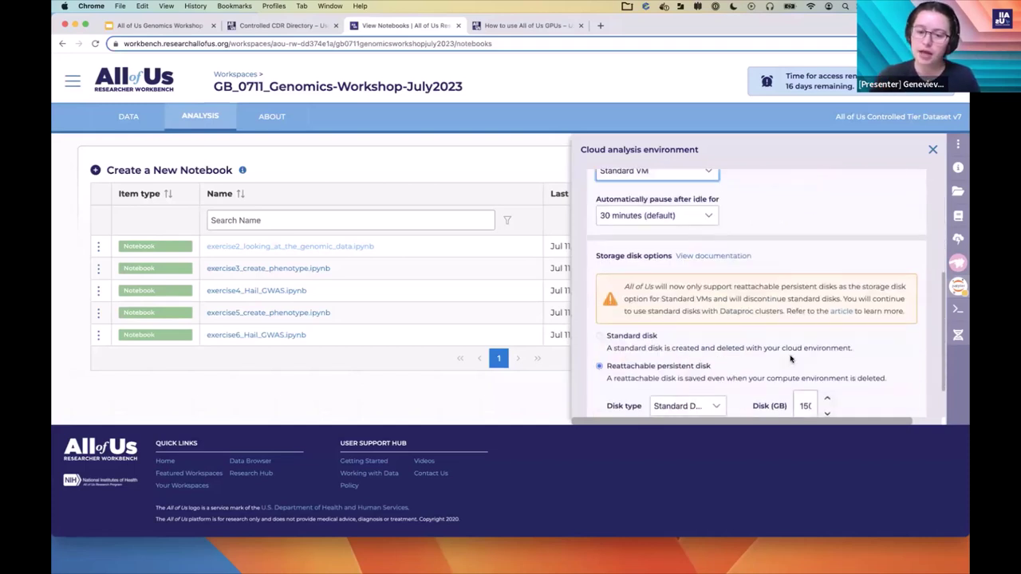
{"action": "scroll", "coordinate": [790, 359], "scroll_direction": "down", "scroll_amount": 1}
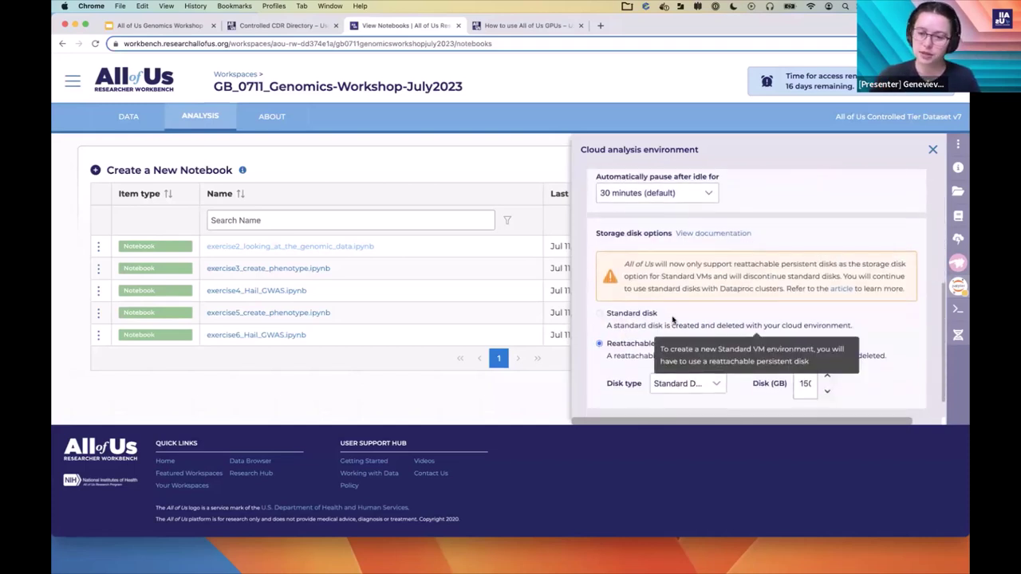
{"action": "scroll", "coordinate": [792, 360], "scroll_direction": "down", "scroll_amount": 1}
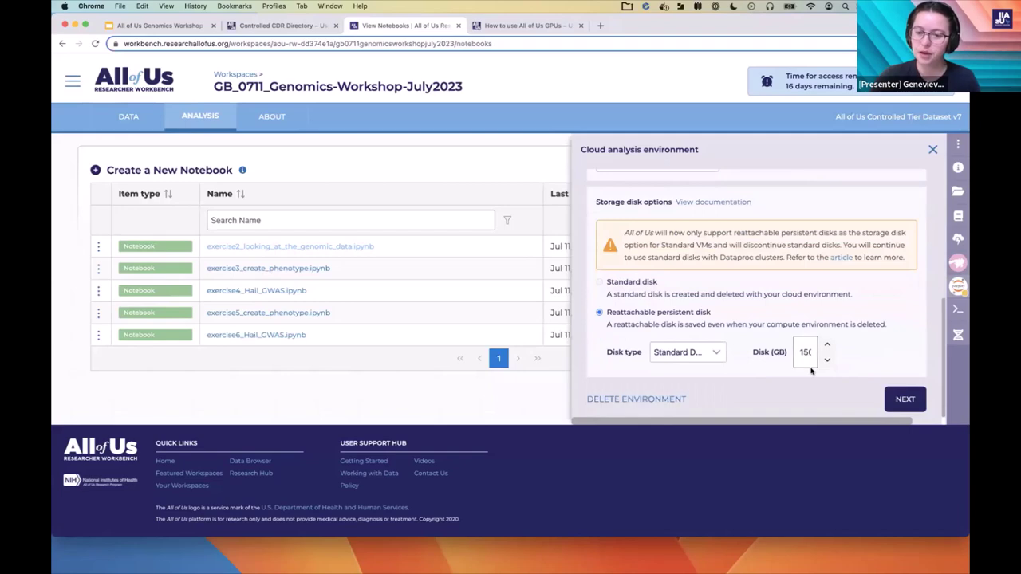
{"action": "scroll", "coordinate": [801, 363], "scroll_direction": "up", "scroll_amount": 6}
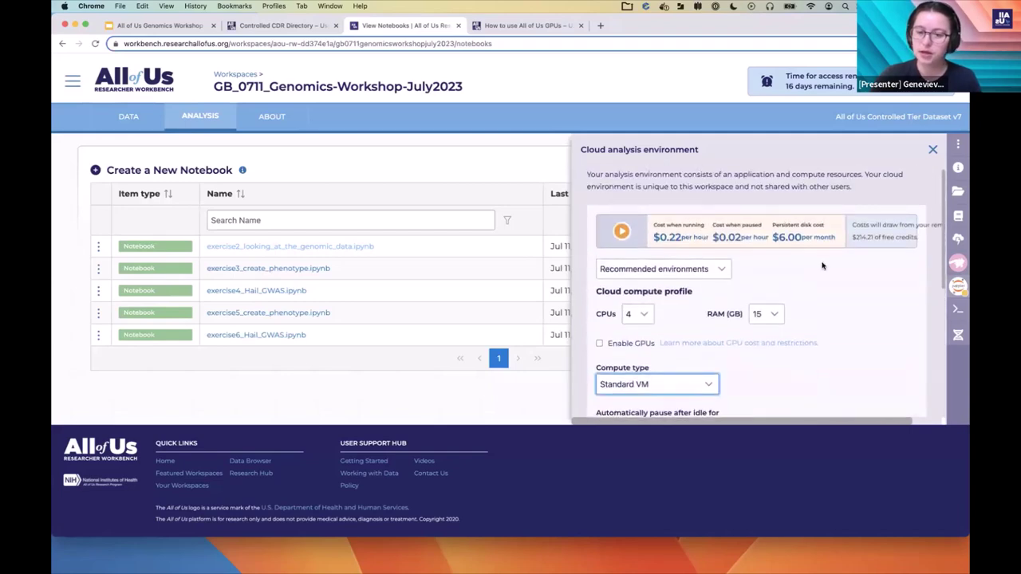
{"action": "scroll", "coordinate": [855, 285], "scroll_direction": "down", "scroll_amount": 5}
{"action": "scroll", "coordinate": [853, 283], "scroll_direction": "down", "scroll_amount": 3}
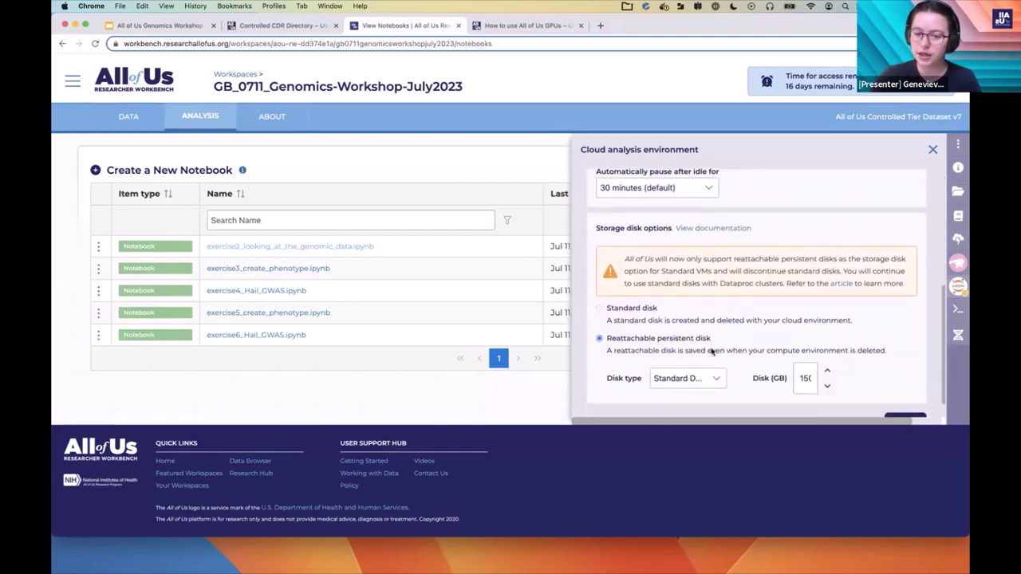
Set the reattachable persistent disk size to 300 GB and check its effect on the environment costs
{"action": "left_click", "coordinate": [806, 380]}
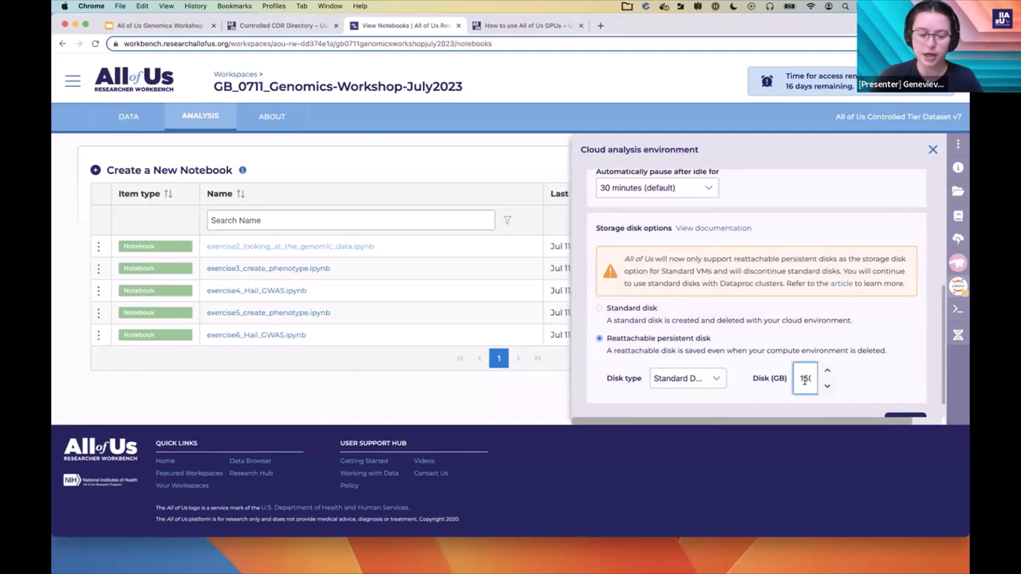
{"action": "double_click", "coordinate": [805, 379]}
{"action": "type", "text": "300"}
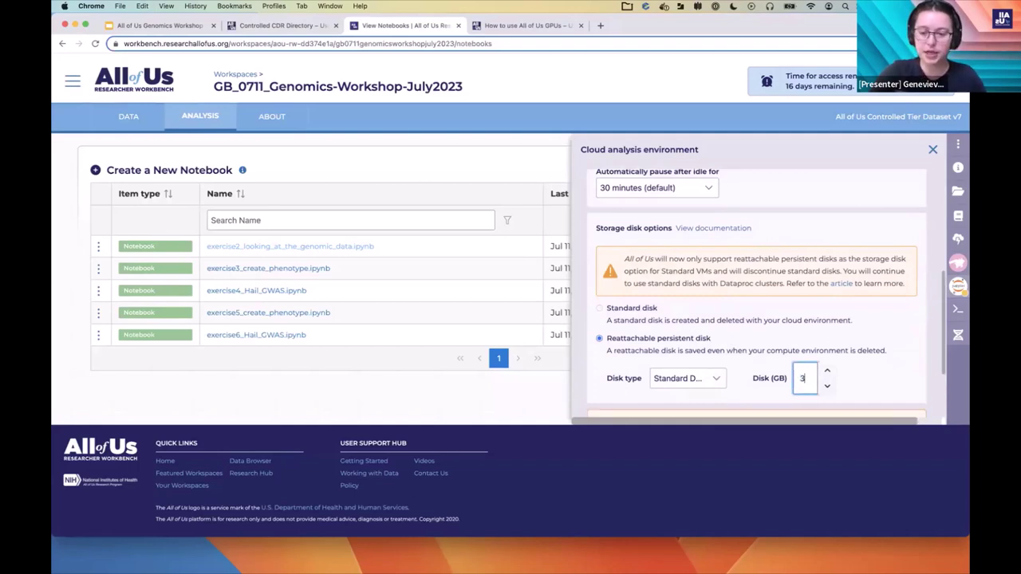
{"action": "scroll", "coordinate": [840, 298], "scroll_direction": "up", "scroll_amount": 10}
{"action": "scroll", "coordinate": [841, 298], "scroll_direction": "up", "scroll_amount": 2}
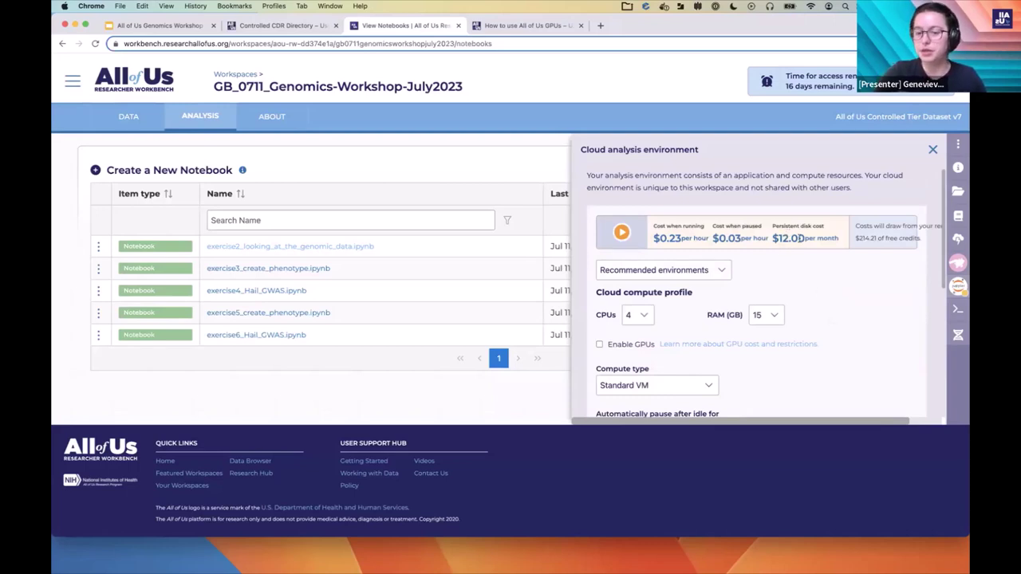
{"action": "scroll", "coordinate": [830, 323], "scroll_direction": "down", "scroll_amount": 10}
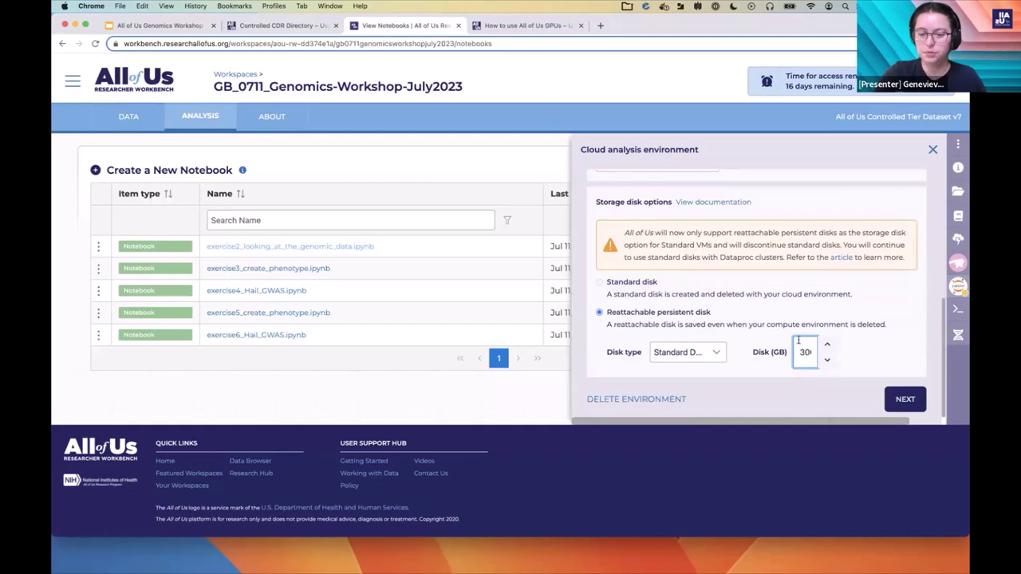
{"action": "scroll", "coordinate": [859, 321], "scroll_direction": "up", "scroll_amount": 10}
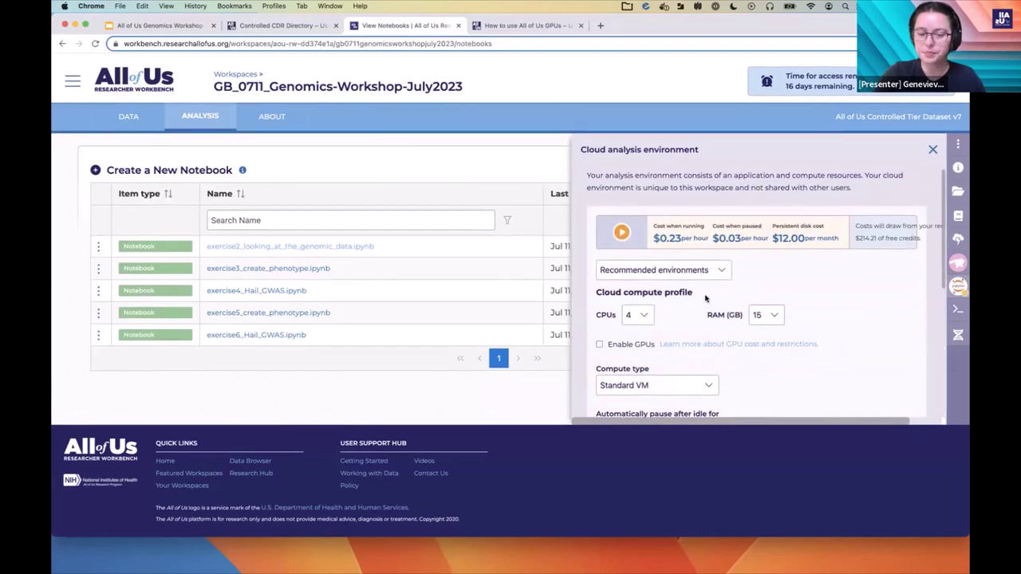
Set the compute profile to 16 CPUs, then close the cloud environment configuration without applying the changes
{"action": "left_click", "coordinate": [638, 316]}
{"action": "left_click", "coordinate": [632, 398]}
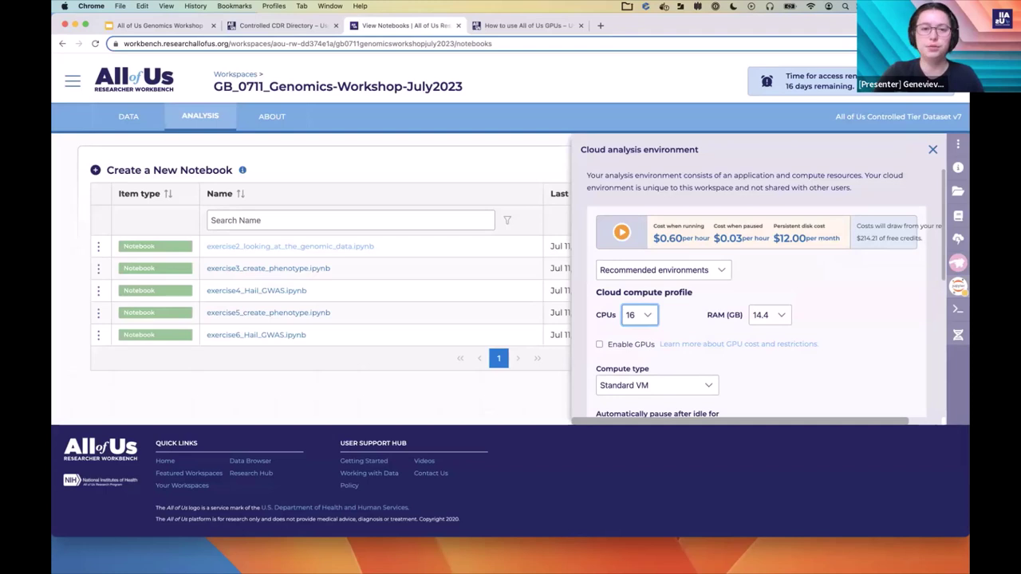
{"action": "left_click", "coordinate": [695, 272]}
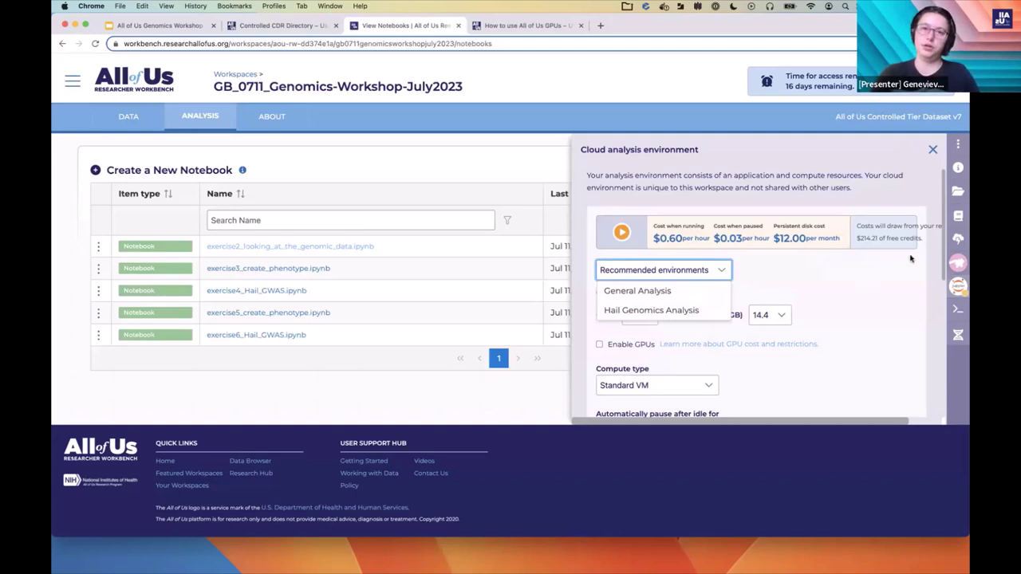
{"action": "left_click", "coordinate": [933, 153]}
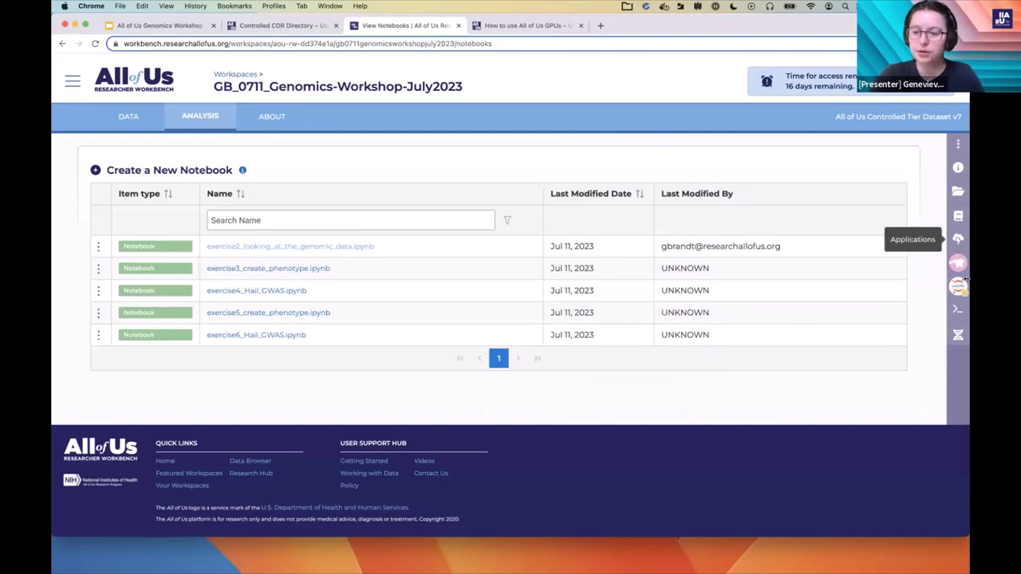
Reopen the cloud analysis environment settings and resume the paused Standard VM environment
{"action": "left_click", "coordinate": [958, 286]}
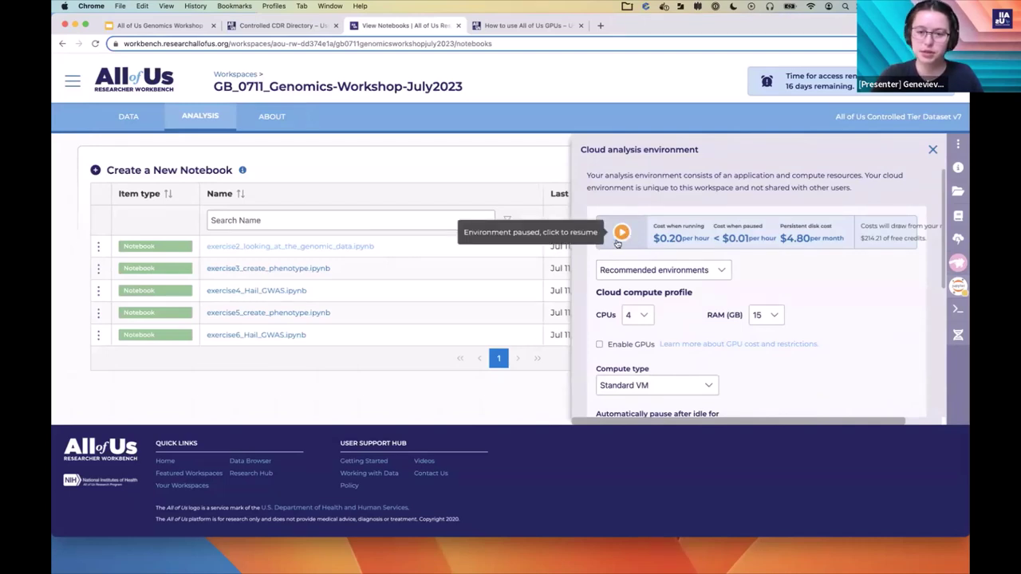
{"action": "scroll", "coordinate": [725, 303], "scroll_direction": "down", "scroll_amount": 10}
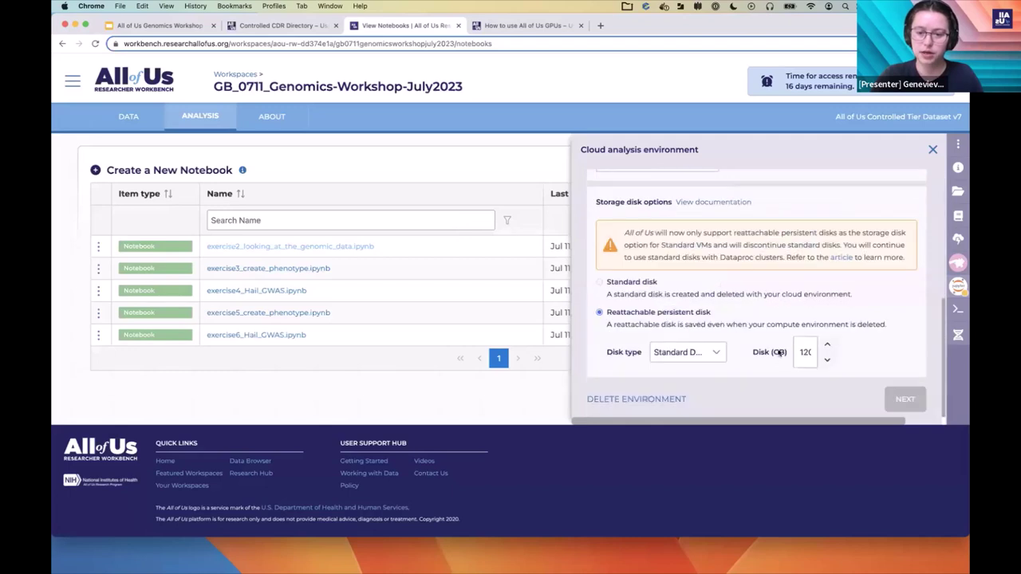
{"action": "scroll", "coordinate": [742, 331], "scroll_direction": "up", "scroll_amount": 10}
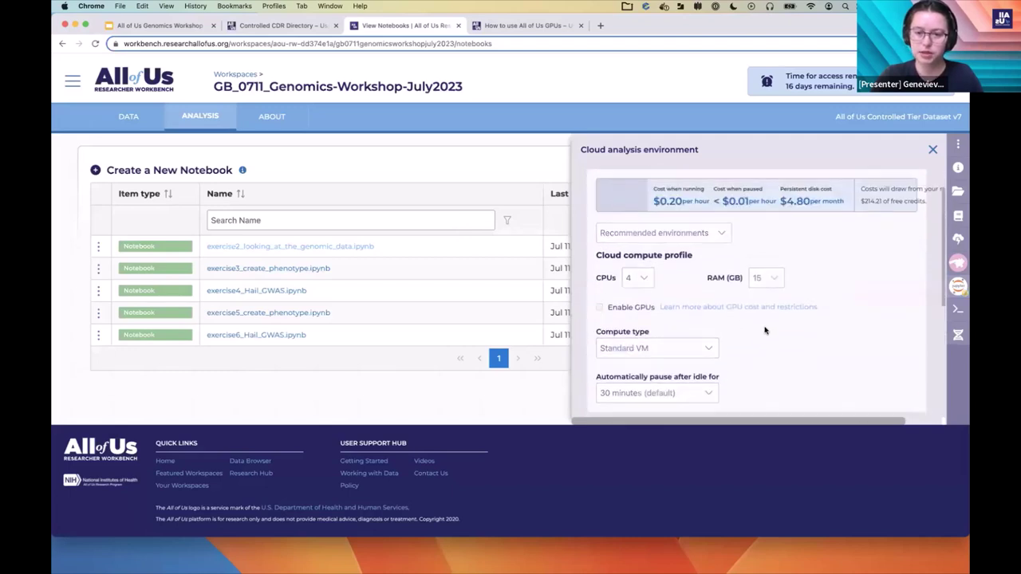
{"action": "scroll", "coordinate": [797, 303], "scroll_direction": "up", "scroll_amount": 2}
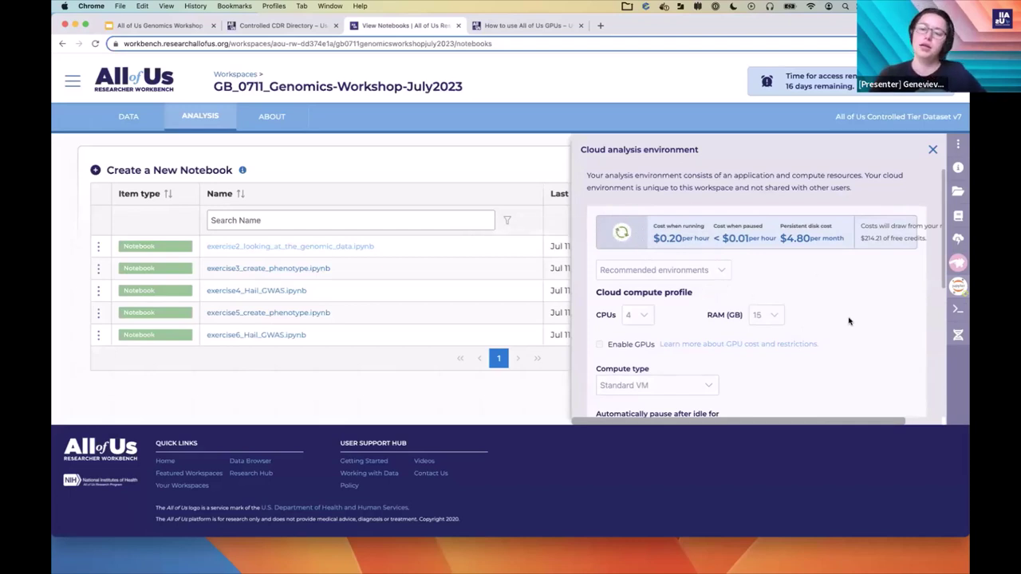
Close the cloud environment settings and open the read-only preview of exercise2_looking_at_the_genomic_data.ipynb
{"action": "left_click", "coordinate": [957, 289]}
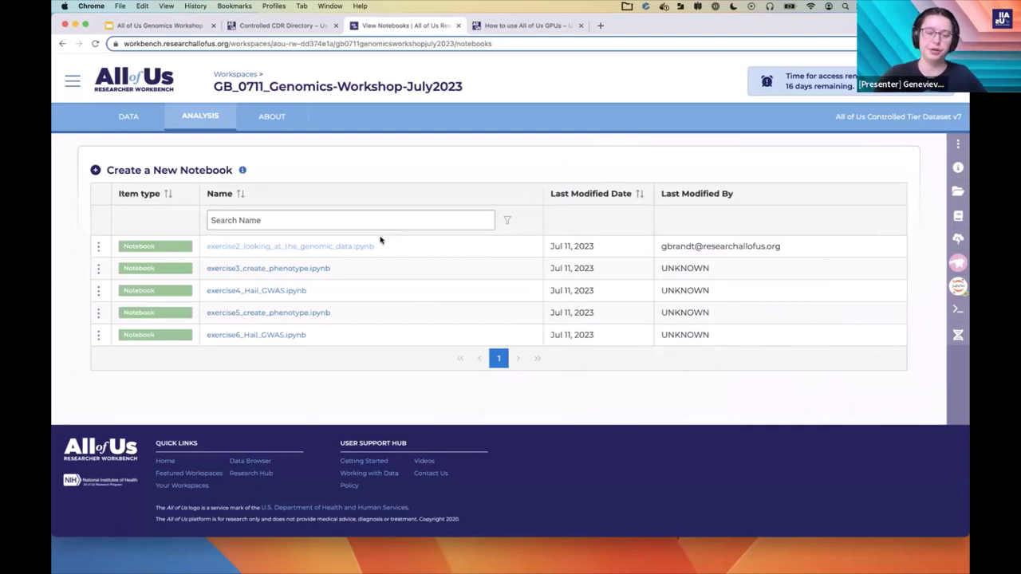
{"action": "left_click", "coordinate": [315, 248]}
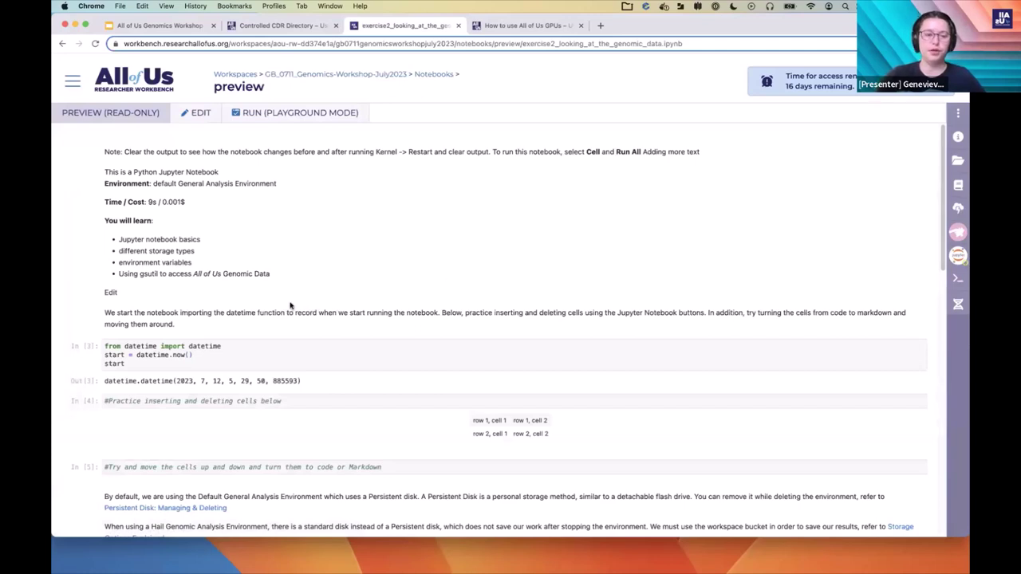
Review the introduction and the datetime cell of the exercise 2 notebook preview, then return to the workspace's notebook list
{"action": "left_click_drag", "start_coordinate": [202, 328], "coordinate": [137, 198]}
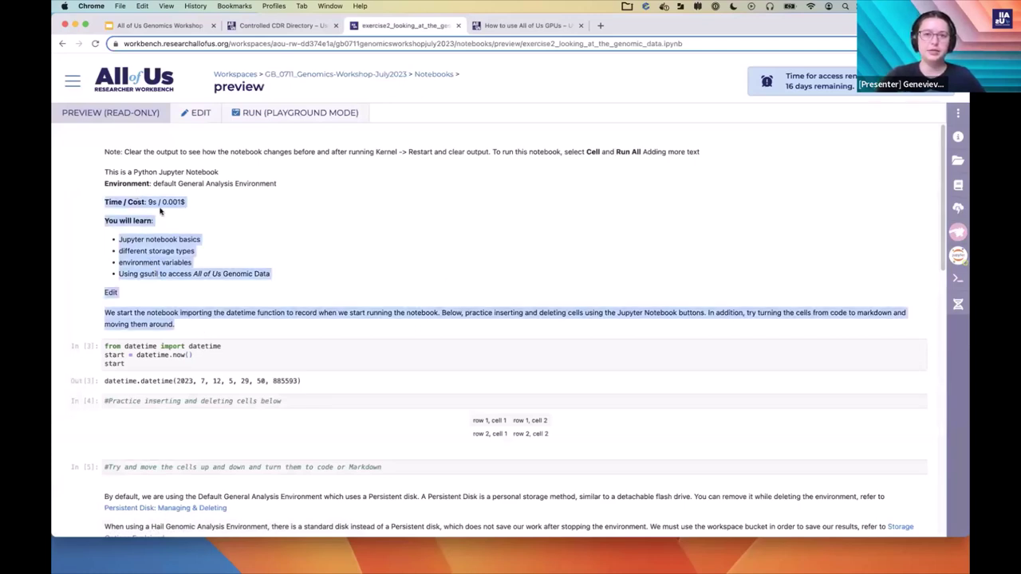
{"action": "left_click", "coordinate": [229, 216]}
{"action": "scroll", "coordinate": [303, 299], "scroll_direction": "down", "scroll_amount": 2}
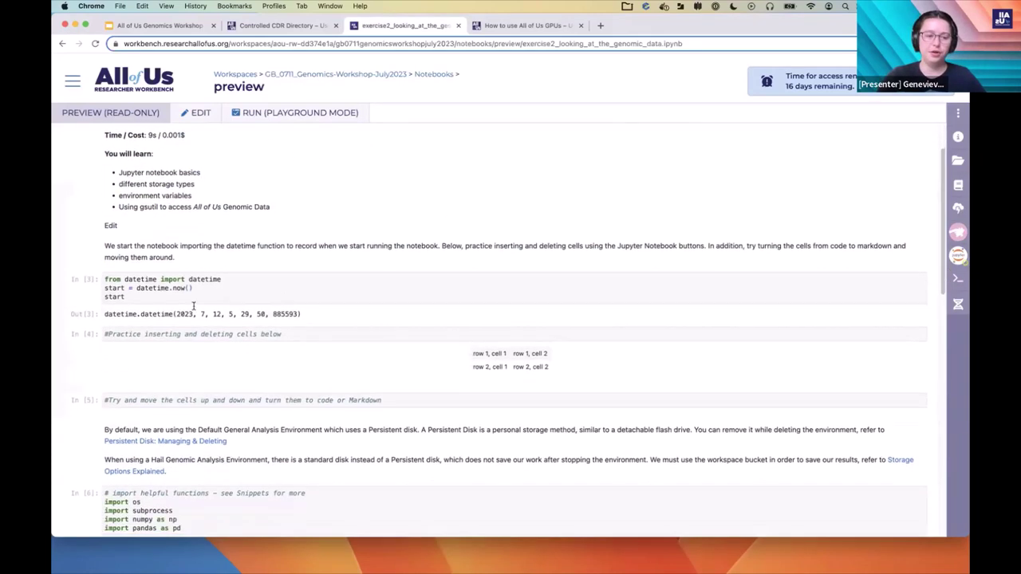
{"action": "left_click_drag", "start_coordinate": [136, 296], "coordinate": [125, 277]}
{"action": "left_click", "coordinate": [141, 285]}
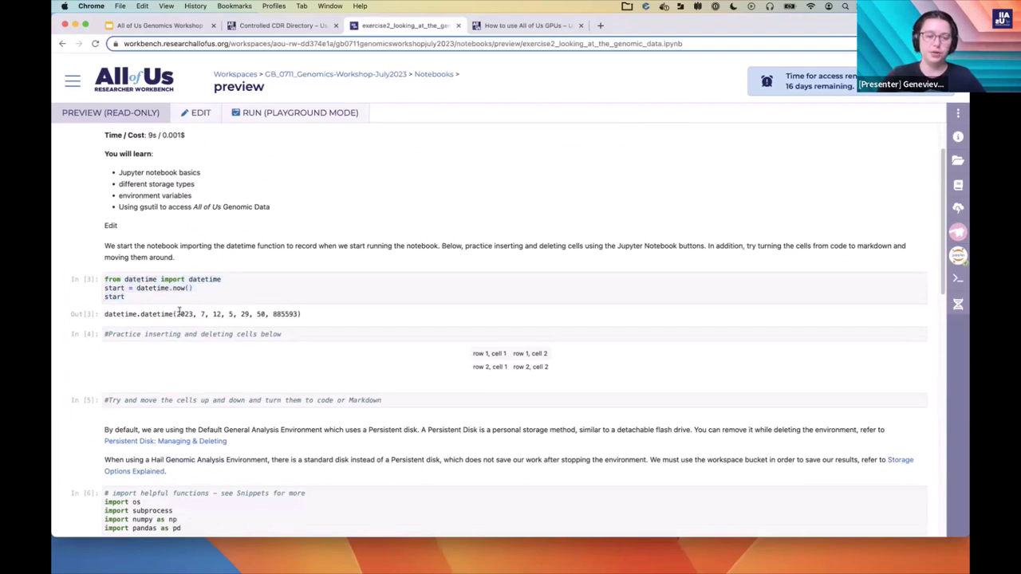
{"action": "scroll", "coordinate": [303, 159], "scroll_direction": "up", "scroll_amount": 2}
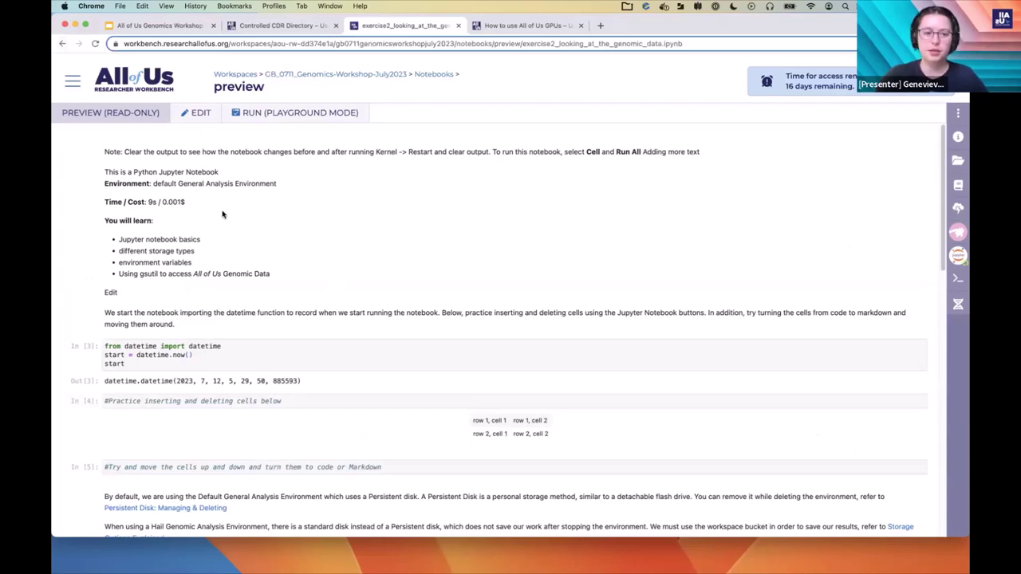
{"action": "left_click", "coordinate": [62, 43]}
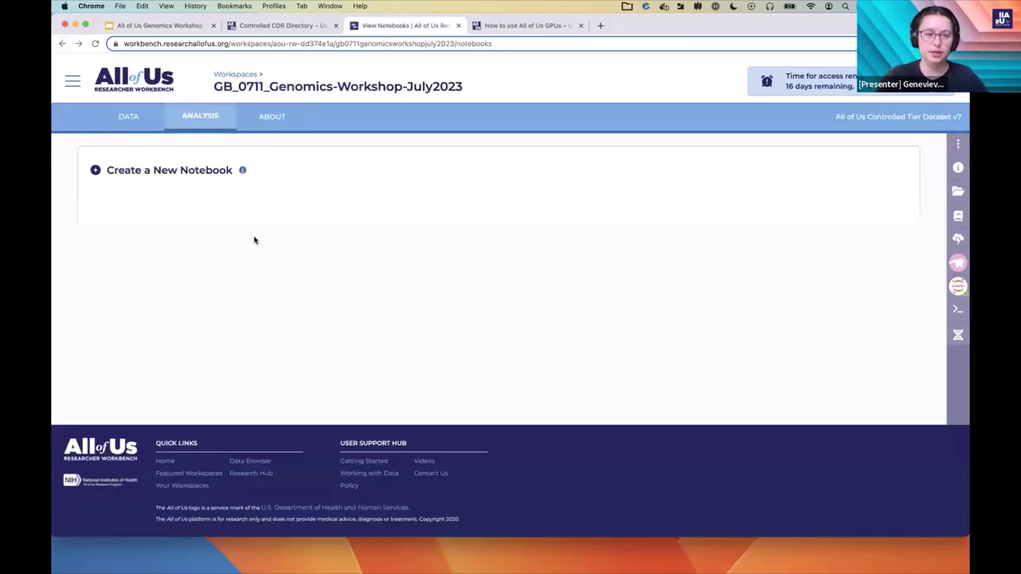
{"action": "left_click", "coordinate": [211, 118]}
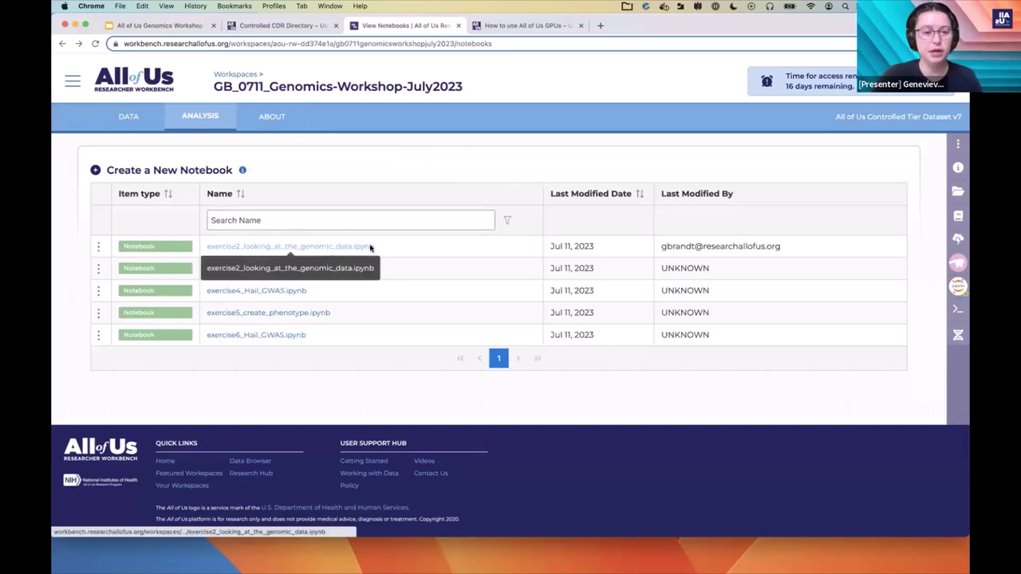
Switch to the All of Us Genomics Workshop presentation and look through the slides following the Day 1 agenda
{"action": "left_click", "coordinate": [151, 25]}
{"action": "scroll", "coordinate": [156, 454], "scroll_direction": "down", "scroll_amount": 5}
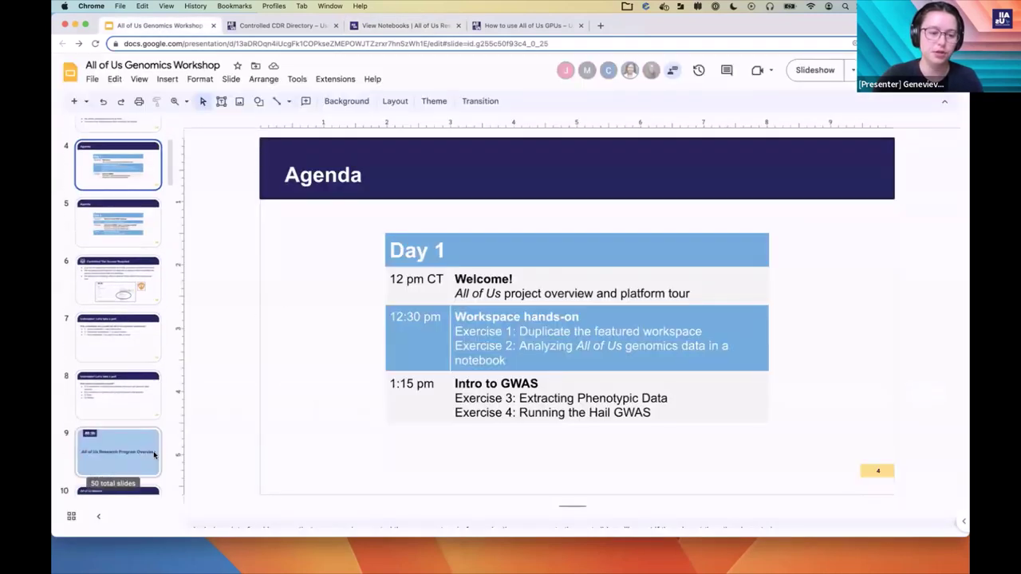
{"action": "scroll", "coordinate": [119, 458], "scroll_direction": "down", "scroll_amount": 12}
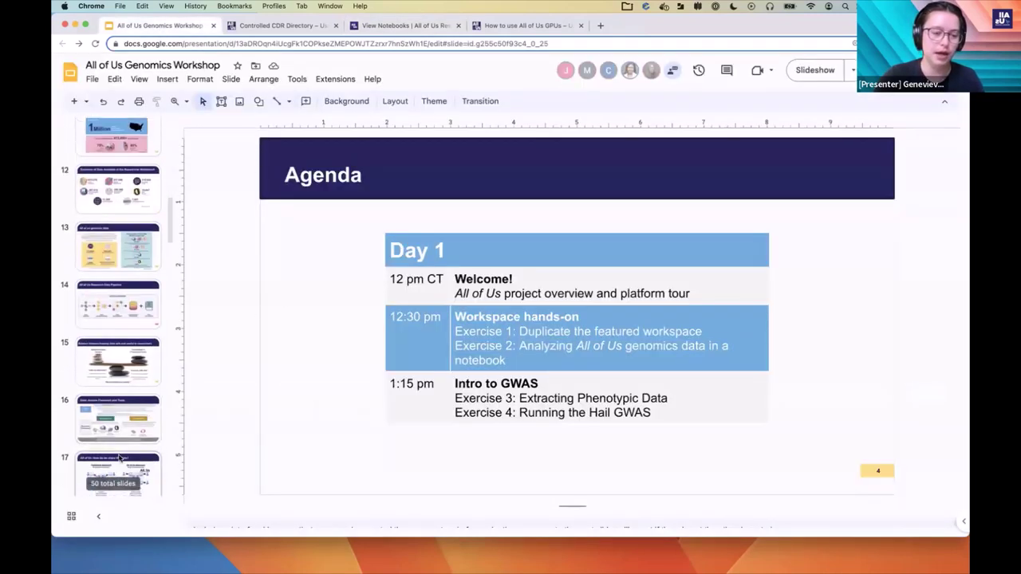
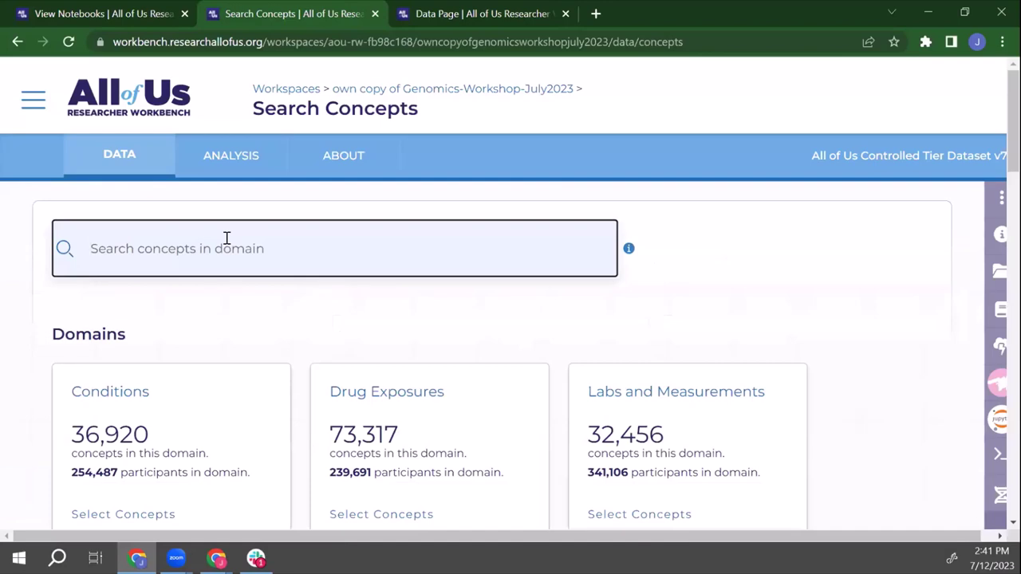
Search the concept domains for "height" and add the Height concept from the program's Physical Measurements
{"action": "type", "text": "height"}
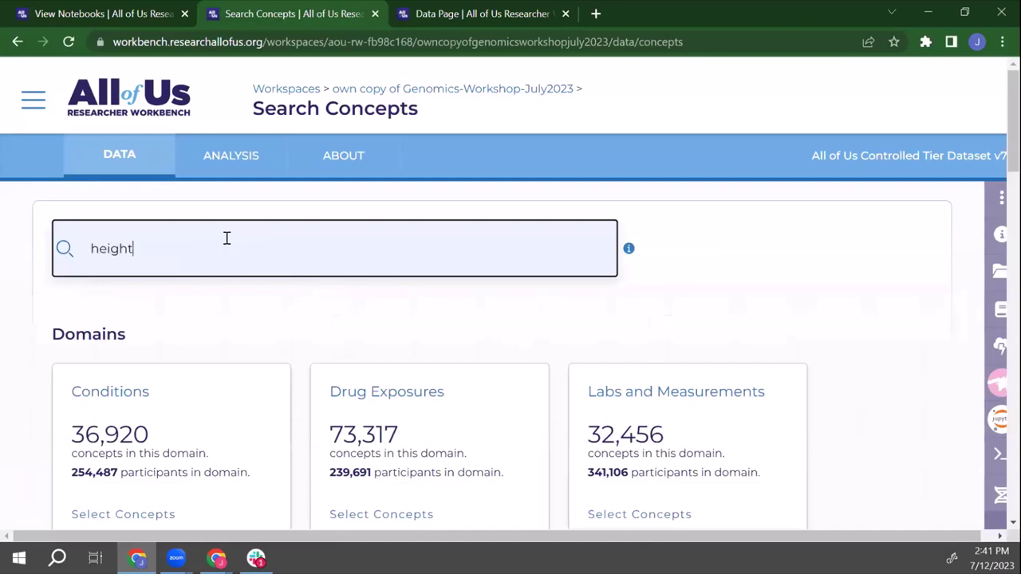
{"action": "key", "text": "Return"}
{"action": "scroll", "coordinate": [246, 307], "scroll_direction": "down", "scroll_amount": 7}
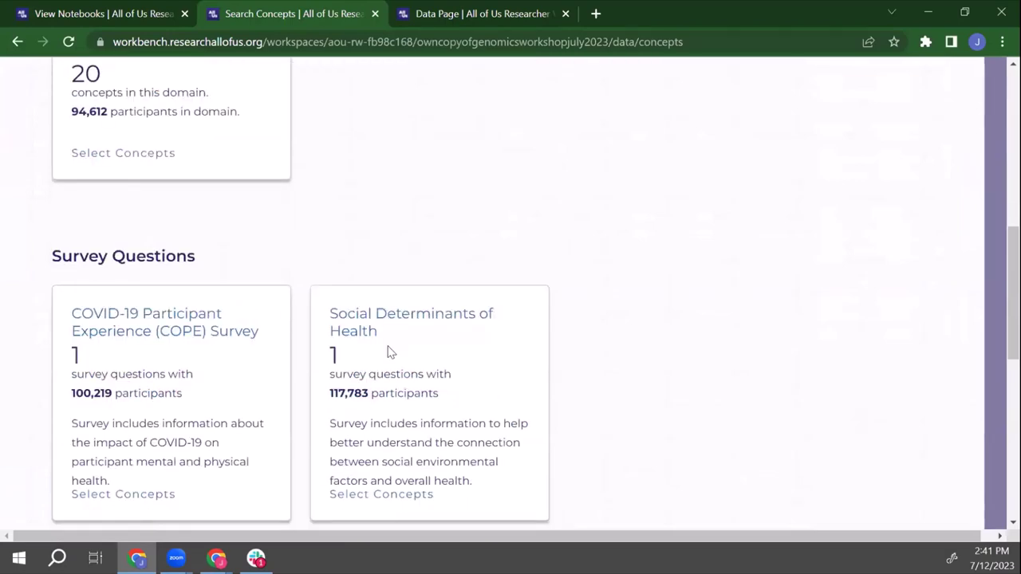
{"action": "scroll", "coordinate": [390, 351], "scroll_direction": "down", "scroll_amount": 6}
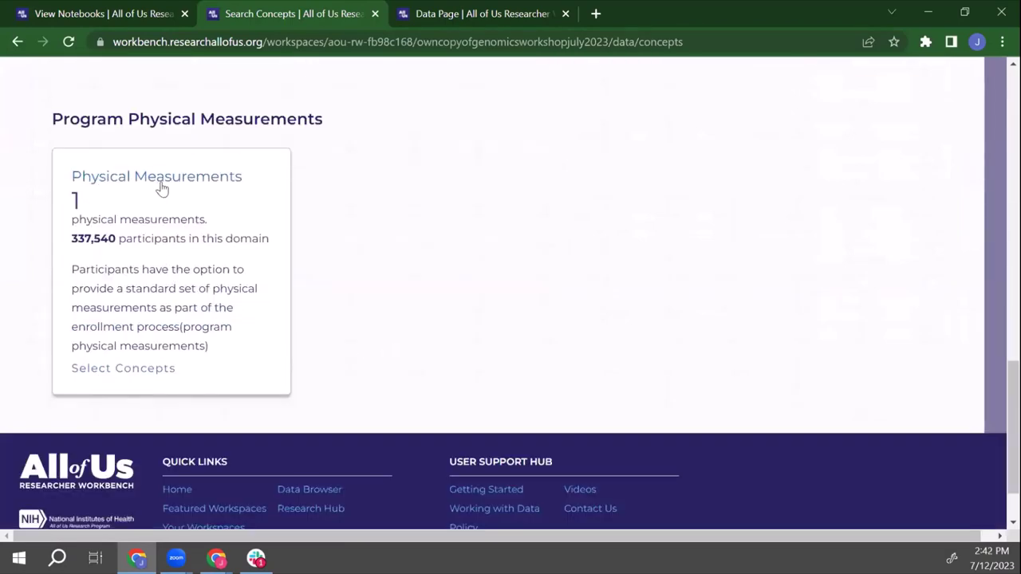
{"action": "left_click", "coordinate": [160, 180]}
{"action": "scroll", "coordinate": [190, 355], "scroll_direction": "up", "scroll_amount": 3}
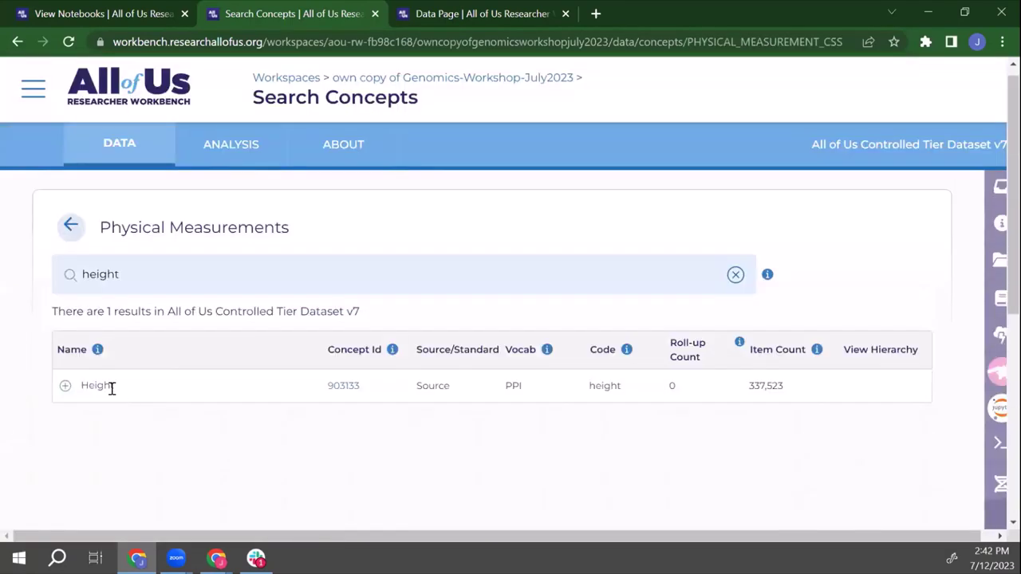
{"action": "left_click", "coordinate": [66, 386]}
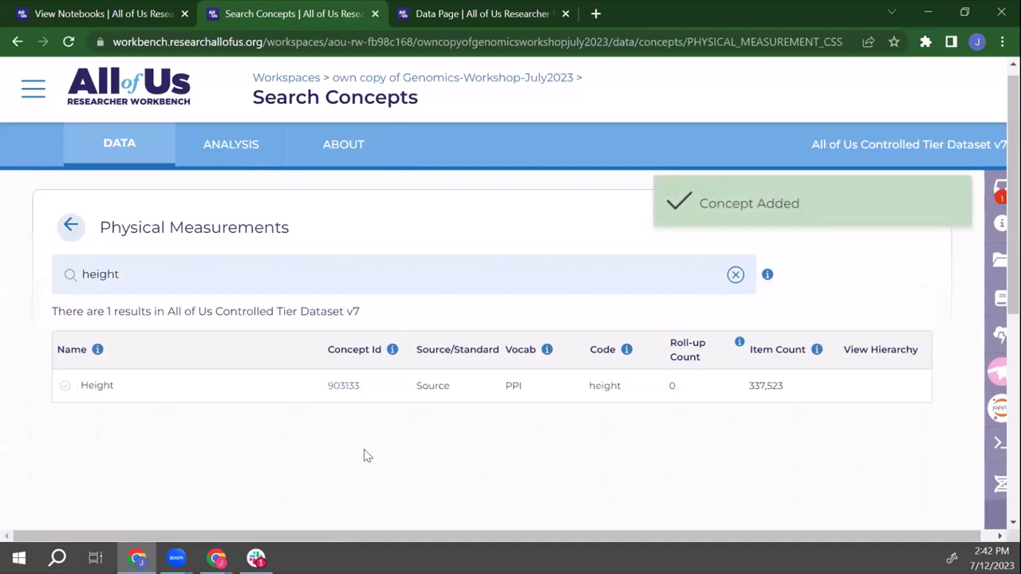
Save the selected Height concept in a new Physical Measurements concept set named "height"
{"action": "scroll", "coordinate": [365, 458], "scroll_direction": "down", "scroll_amount": 4}
{"action": "left_click", "coordinate": [854, 372]}
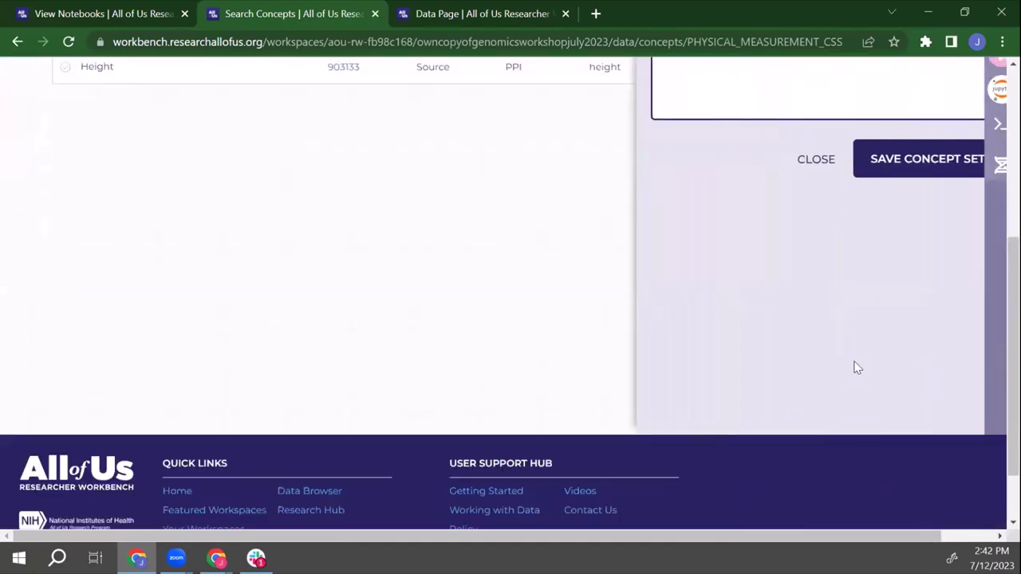
{"action": "scroll", "coordinate": [677, 403], "scroll_direction": "up", "scroll_amount": 5}
{"action": "left_click", "coordinate": [860, 483]}
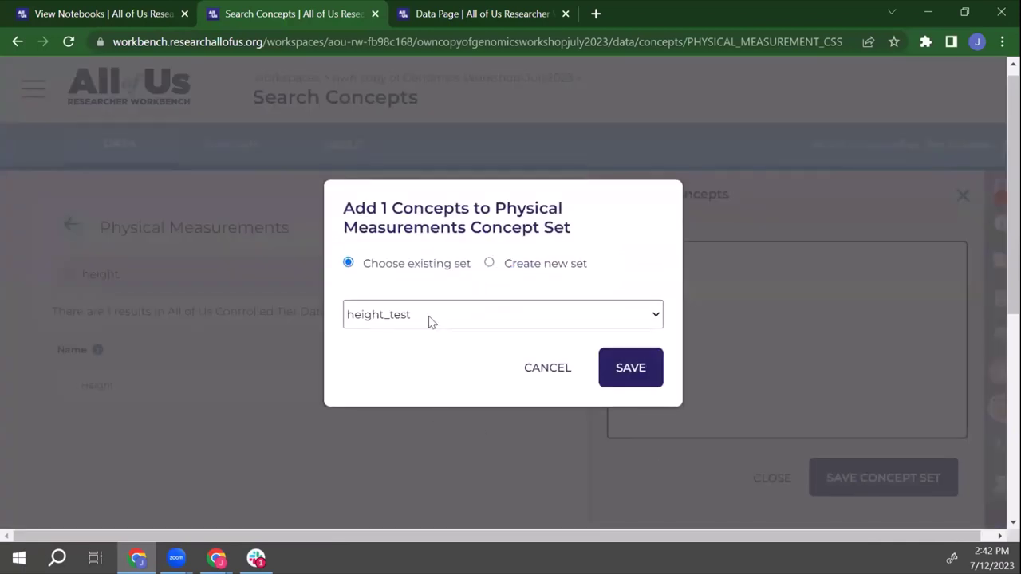
{"action": "left_click", "coordinate": [491, 263]}
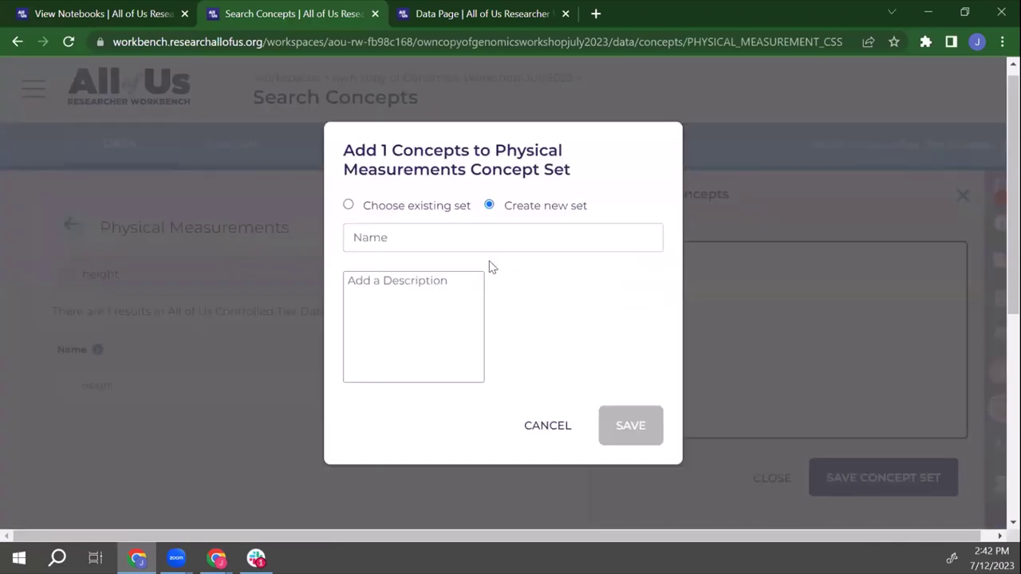
{"action": "left_click", "coordinate": [439, 247]}
{"action": "type", "text": "hei"}
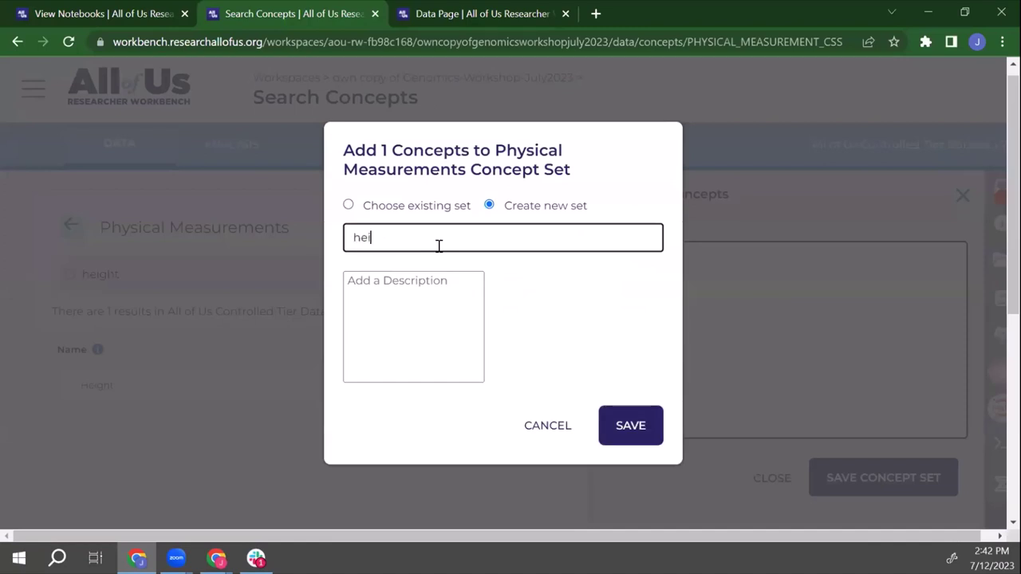
{"action": "type", "text": "ght"}
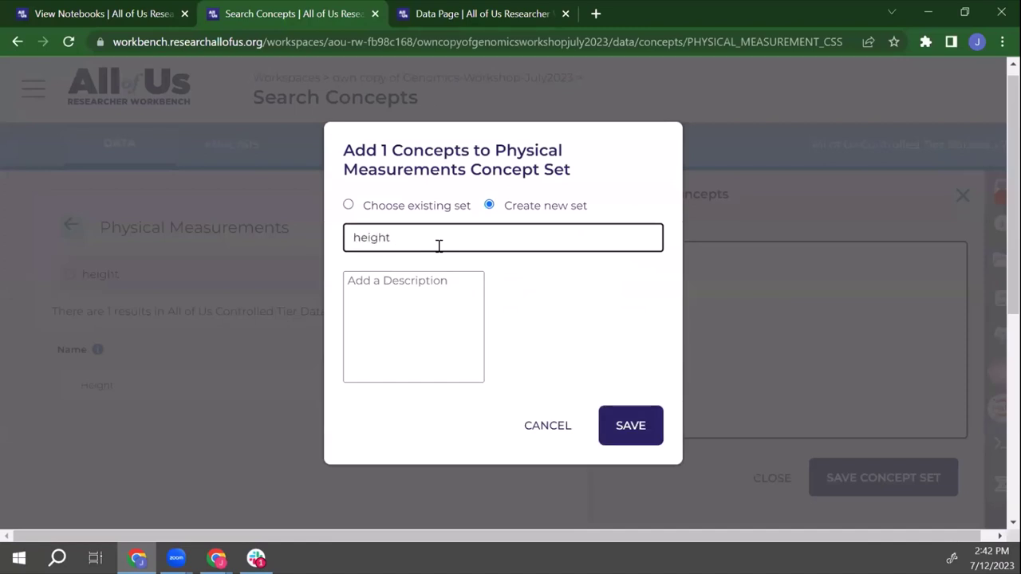
{"action": "left_click", "coordinate": [630, 425]}
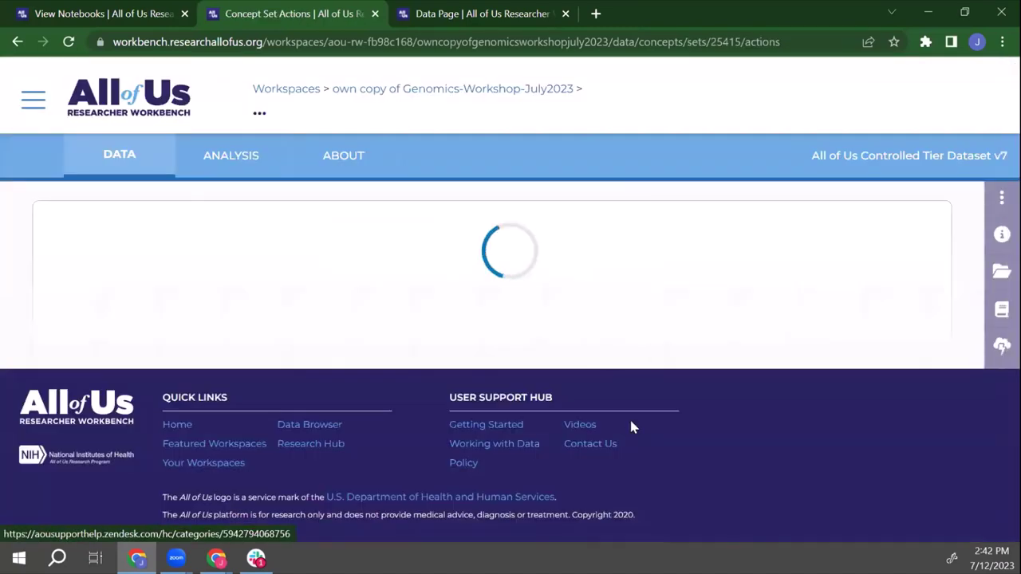
Return to the workspace's data overview and check its list of cohorts, concept sets and datasets for the height concept set
{"action": "scroll", "coordinate": [366, 348], "scroll_direction": "down", "scroll_amount": 1}
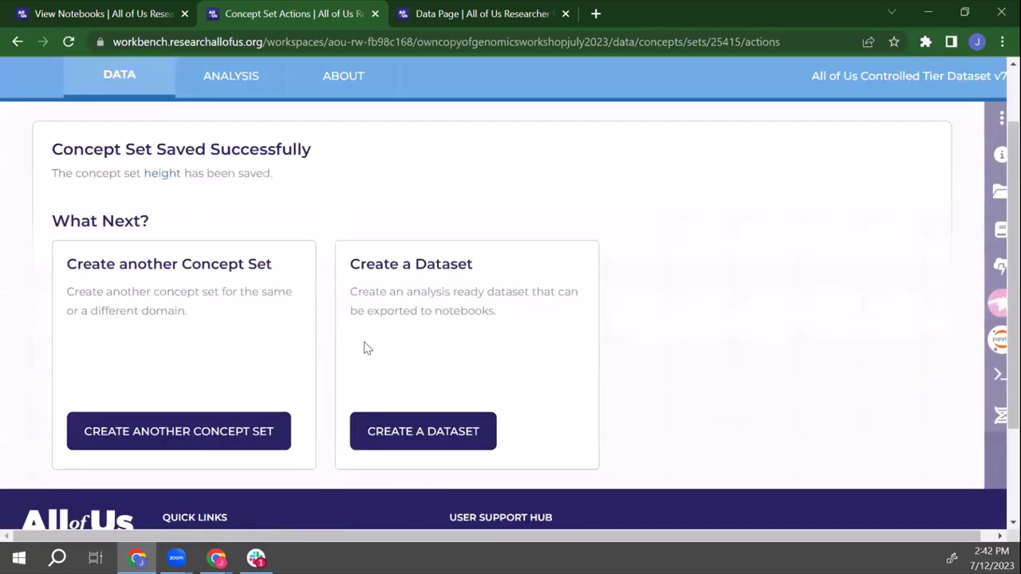
{"action": "scroll", "coordinate": [376, 264], "scroll_direction": "down", "scroll_amount": 2}
{"action": "scroll", "coordinate": [319, 295], "scroll_direction": "up", "scroll_amount": 2}
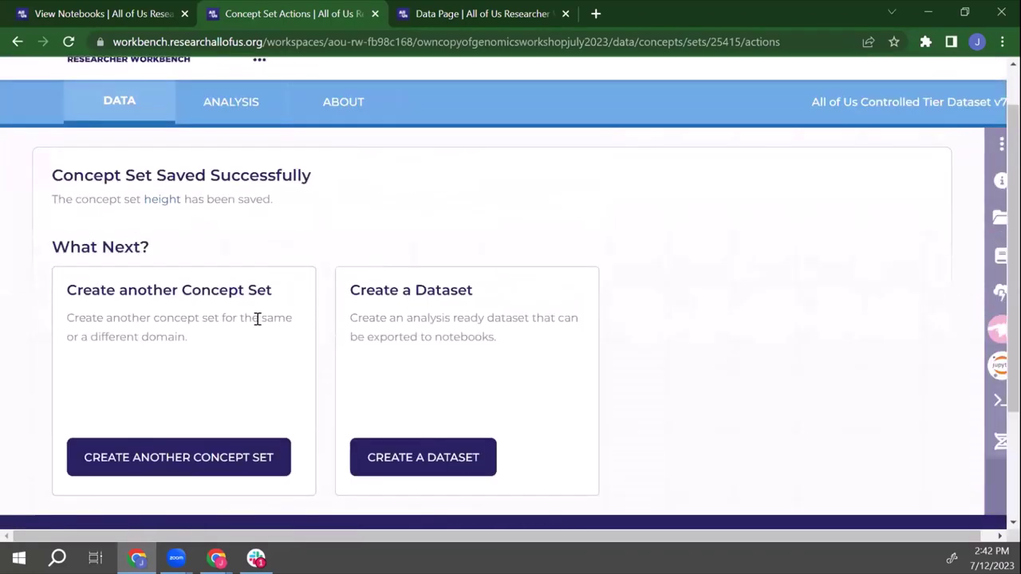
{"action": "left_click", "coordinate": [120, 121]}
{"action": "scroll", "coordinate": [95, 338], "scroll_direction": "down", "scroll_amount": 6}
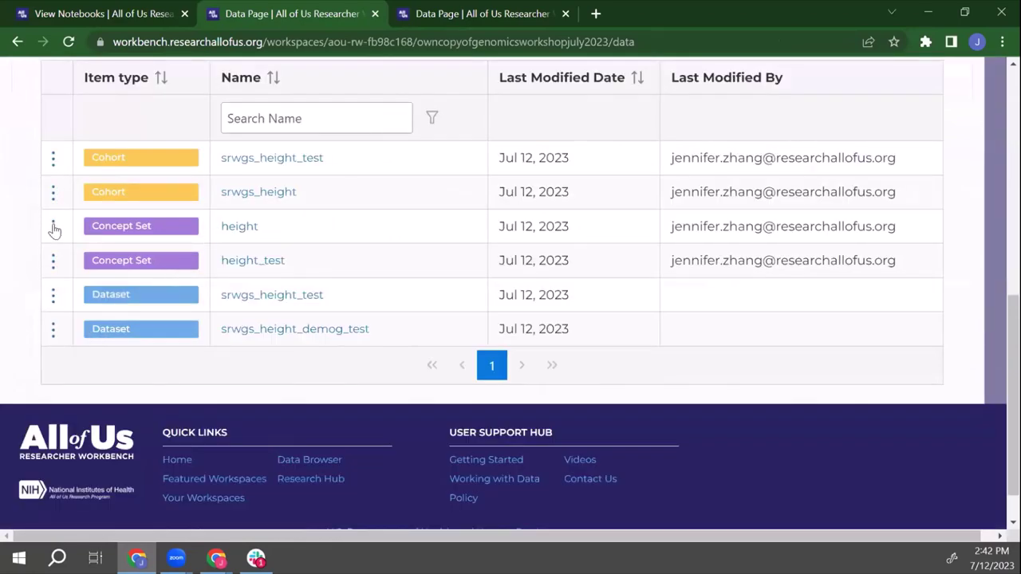
{"action": "scroll", "coordinate": [40, 257], "scroll_direction": "up", "scroll_amount": 8}
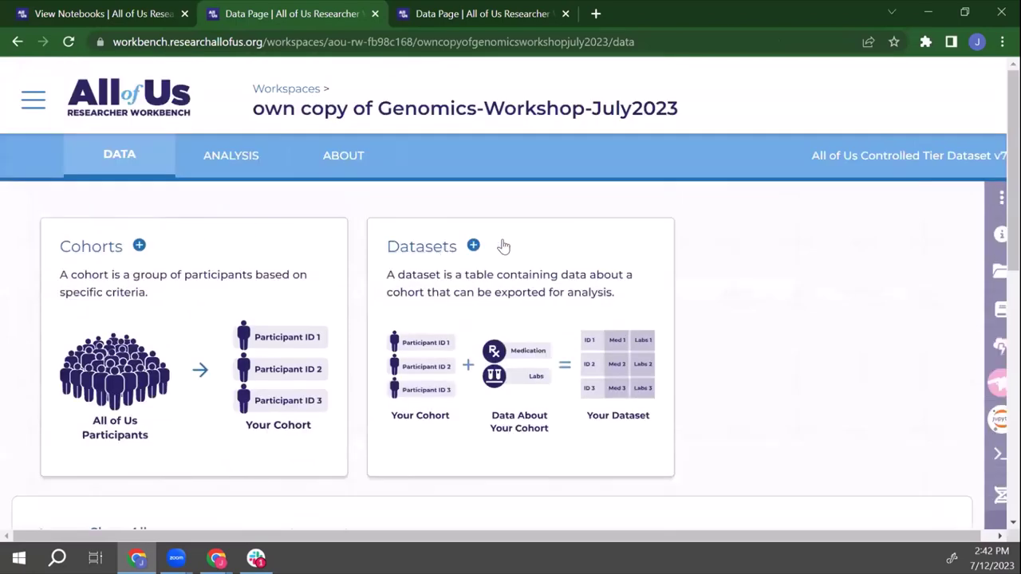
Start a new dataset using the srwgs_height workspace cohort and the height concept set
{"action": "left_click", "coordinate": [473, 247]}
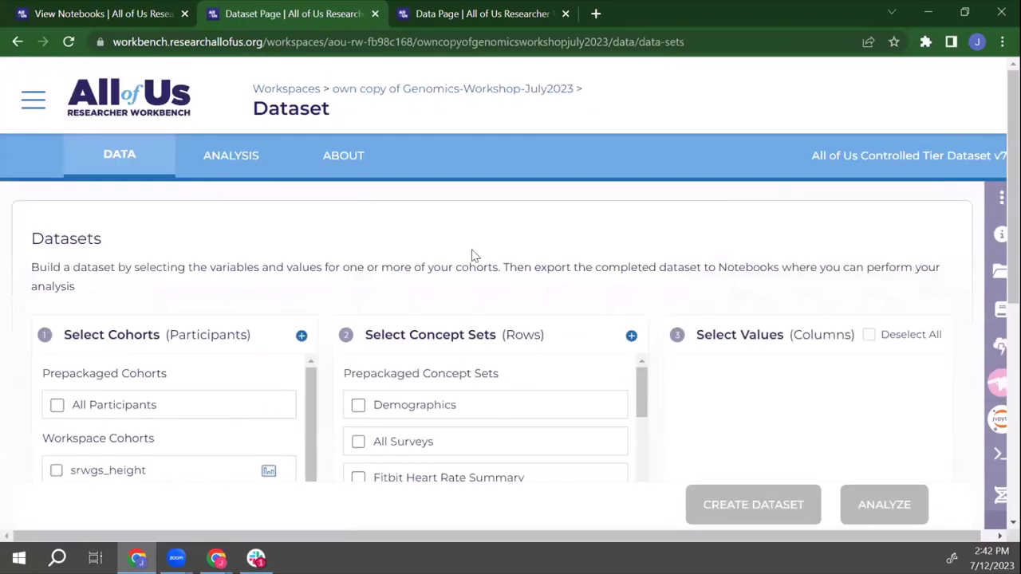
{"action": "scroll", "coordinate": [239, 389], "scroll_direction": "down", "scroll_amount": 1}
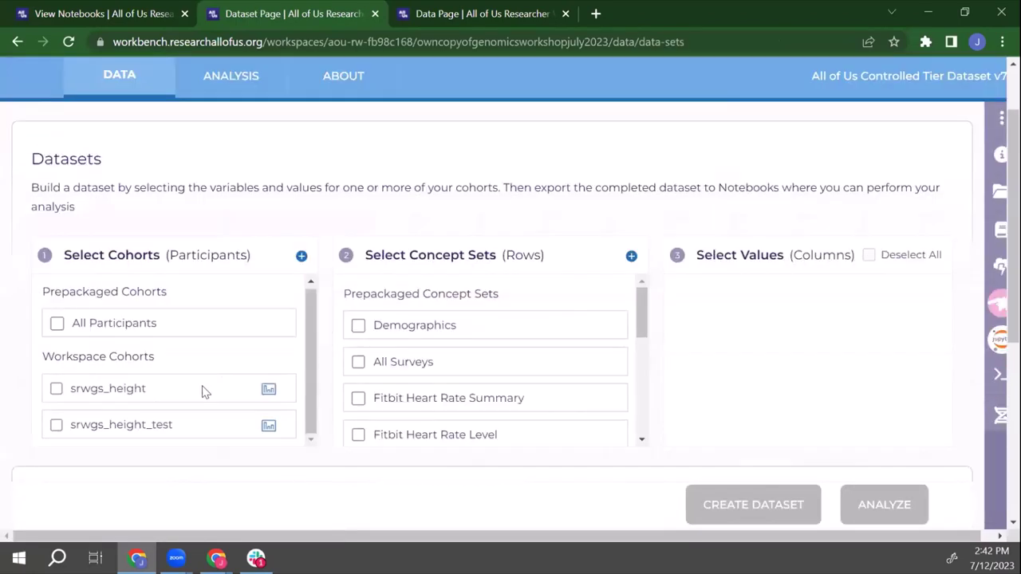
{"action": "left_click", "coordinate": [57, 388]}
{"action": "scroll", "coordinate": [479, 303], "scroll_direction": "down", "scroll_amount": 5}
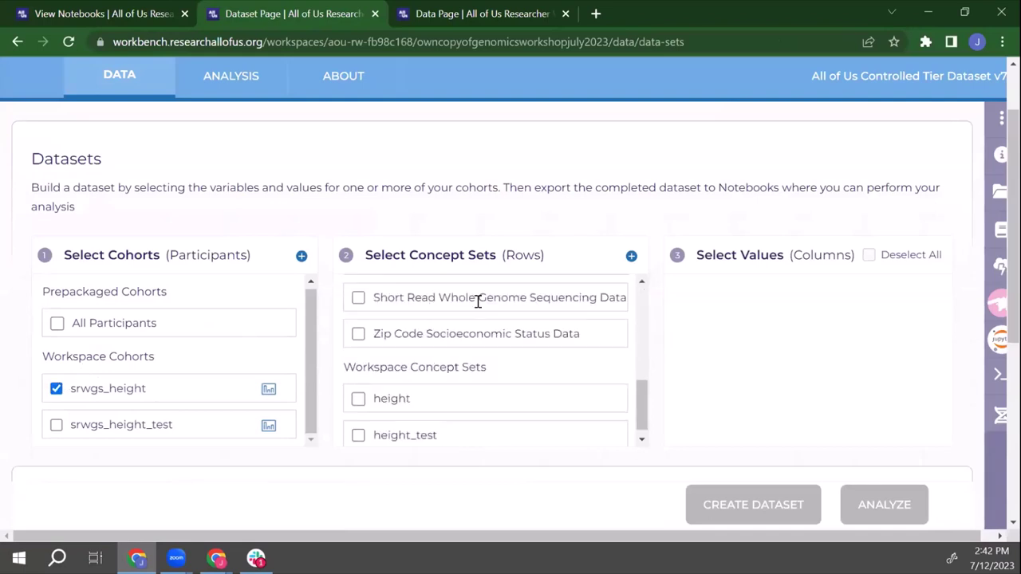
{"action": "left_click", "coordinate": [359, 388]}
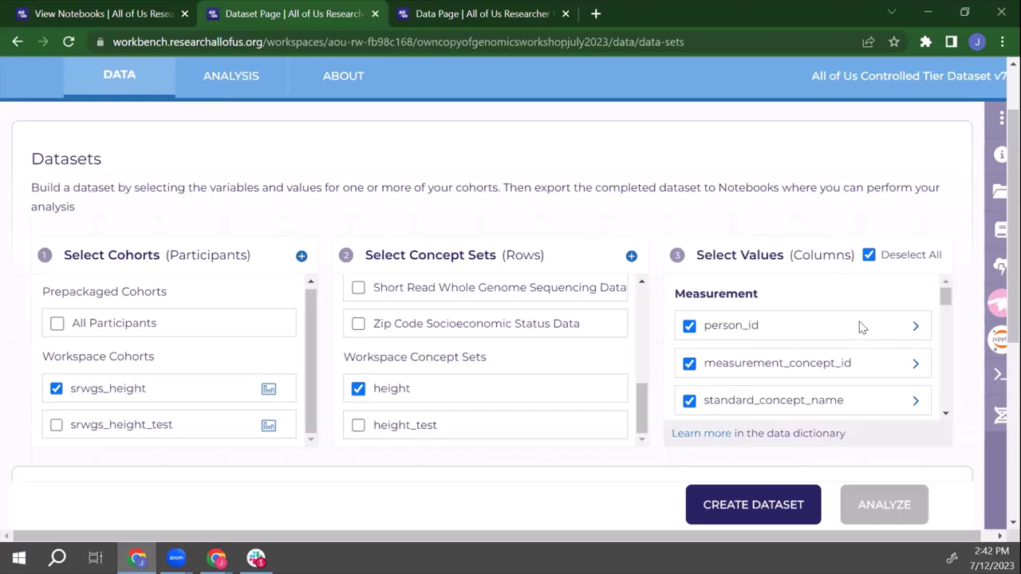
Deselect all of the dataset's measurement values, then include only the person_id and value_as_number columns
{"action": "left_click", "coordinate": [868, 255]}
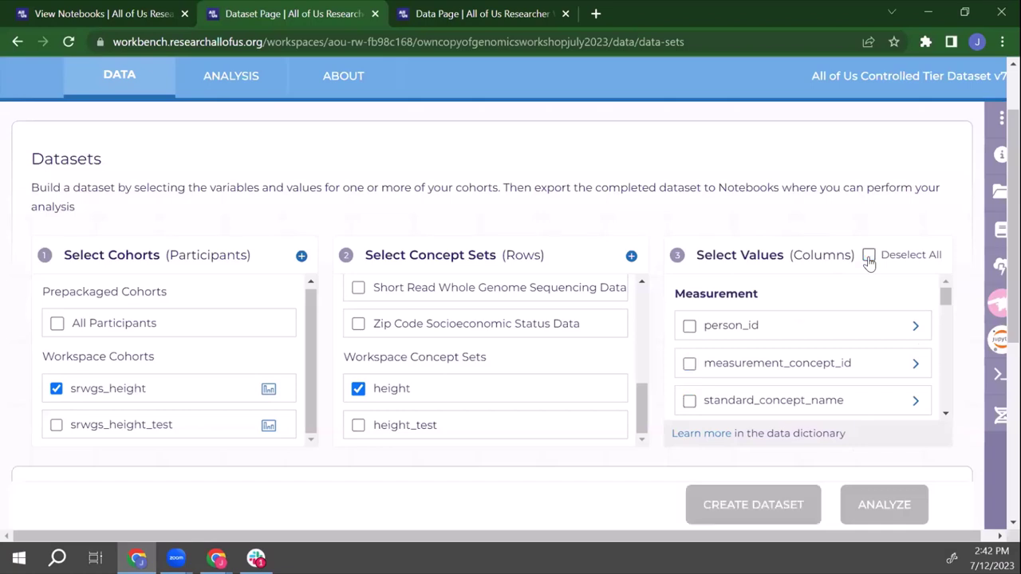
{"action": "left_click", "coordinate": [689, 327]}
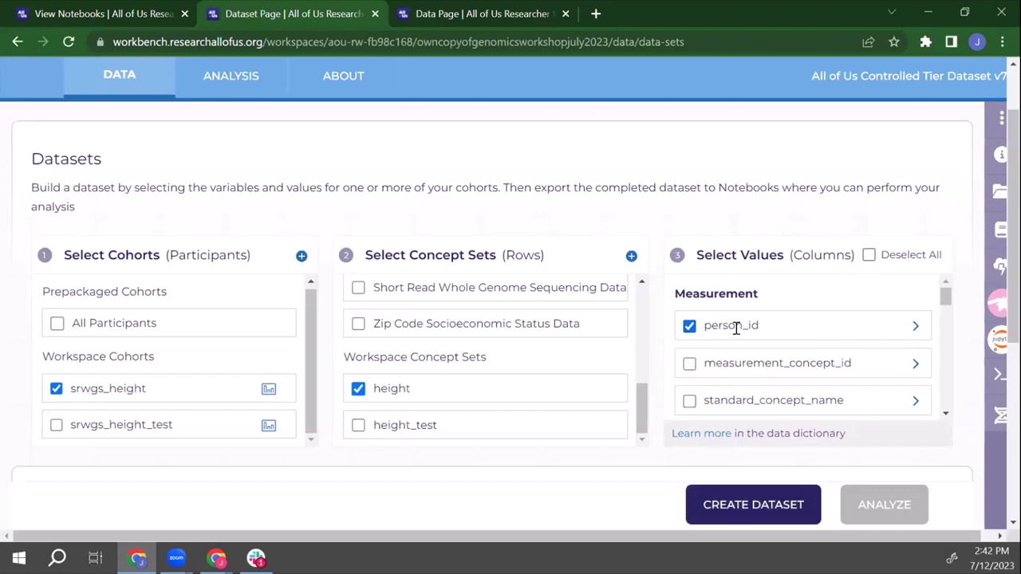
{"action": "scroll", "coordinate": [735, 328], "scroll_direction": "down", "scroll_amount": 10}
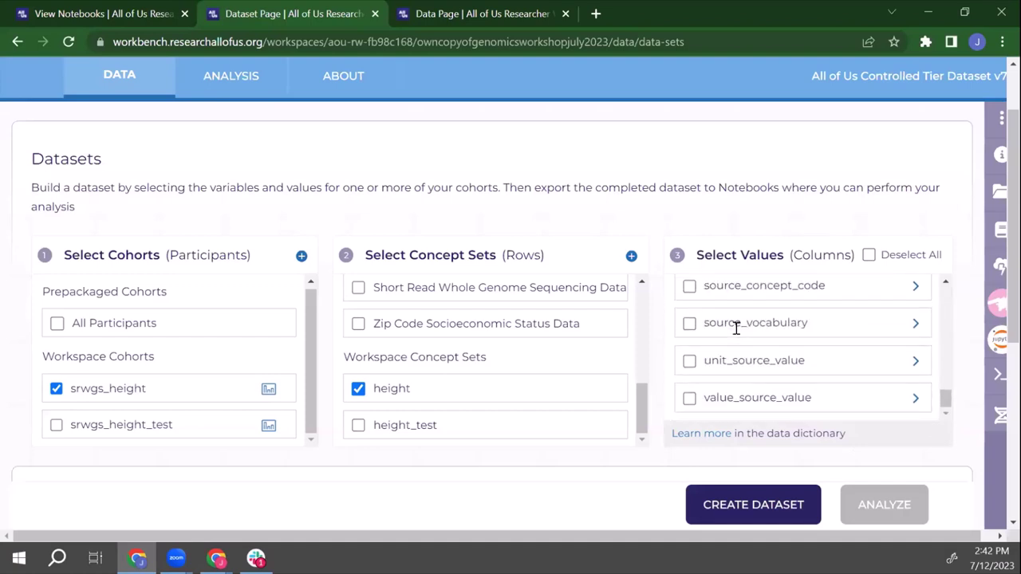
{"action": "scroll", "coordinate": [711, 397], "scroll_direction": "up", "scroll_amount": 5}
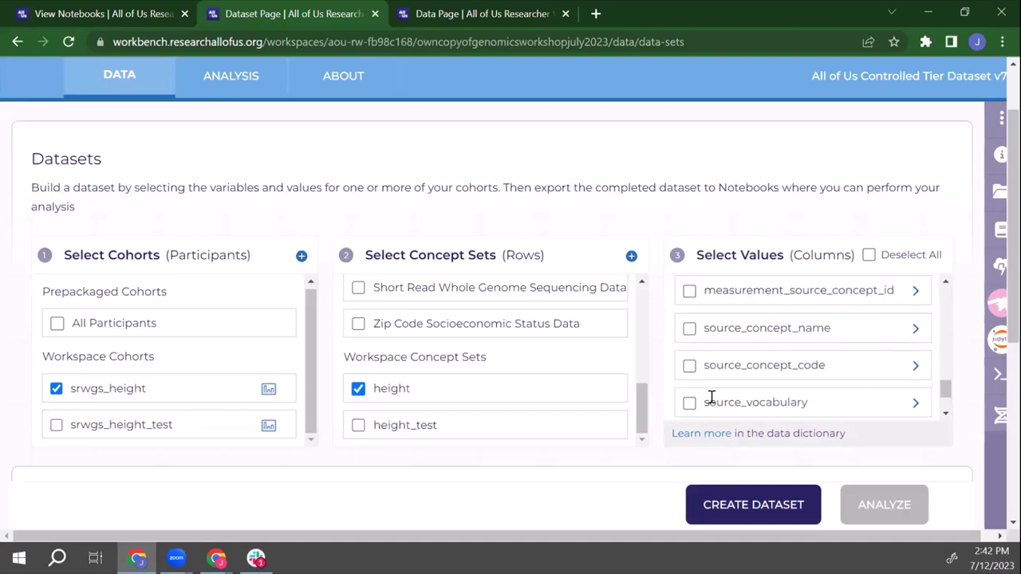
{"action": "scroll", "coordinate": [714, 390], "scroll_direction": "up", "scroll_amount": 4}
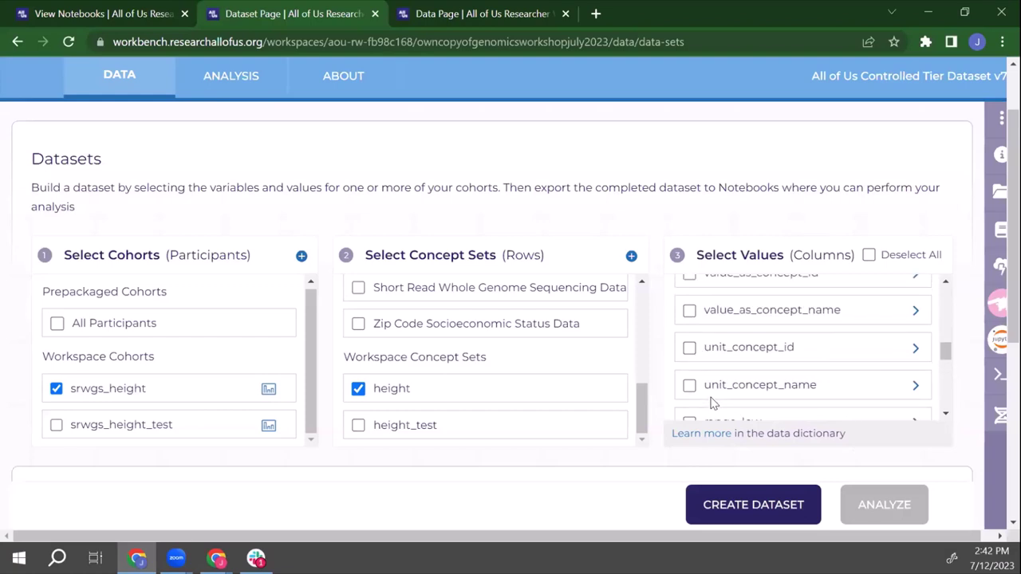
{"action": "left_click", "coordinate": [689, 315]}
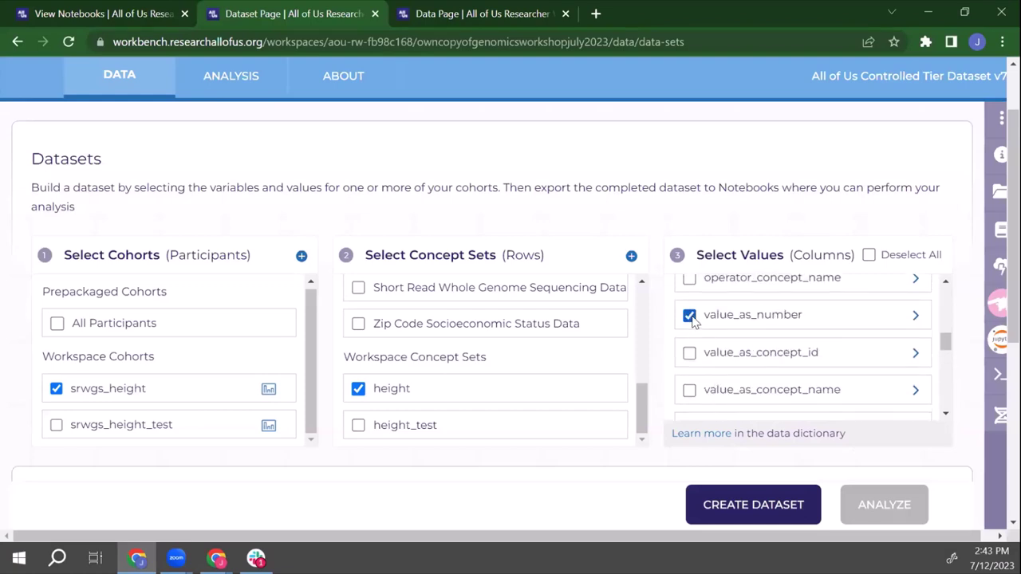
{"action": "scroll", "coordinate": [724, 326], "scroll_direction": "up", "scroll_amount": 3}
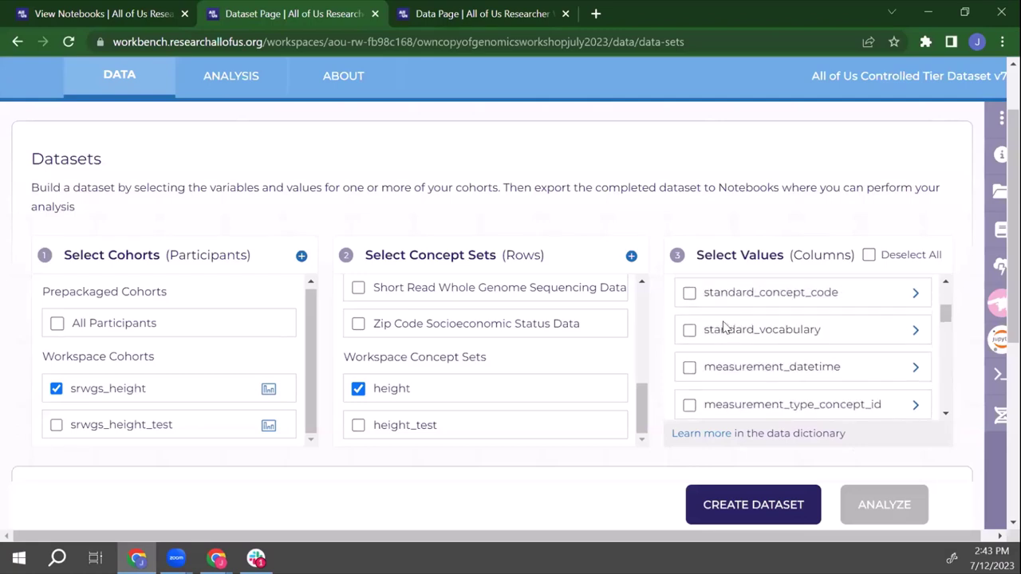
Add the unit_concept_name column to the dataset's selected values
{"action": "scroll", "coordinate": [724, 326], "scroll_direction": "down", "scroll_amount": 5}
{"action": "scroll", "coordinate": [724, 326], "scroll_direction": "up", "scroll_amount": 6}
{"action": "scroll", "coordinate": [724, 326], "scroll_direction": "down", "scroll_amount": 7}
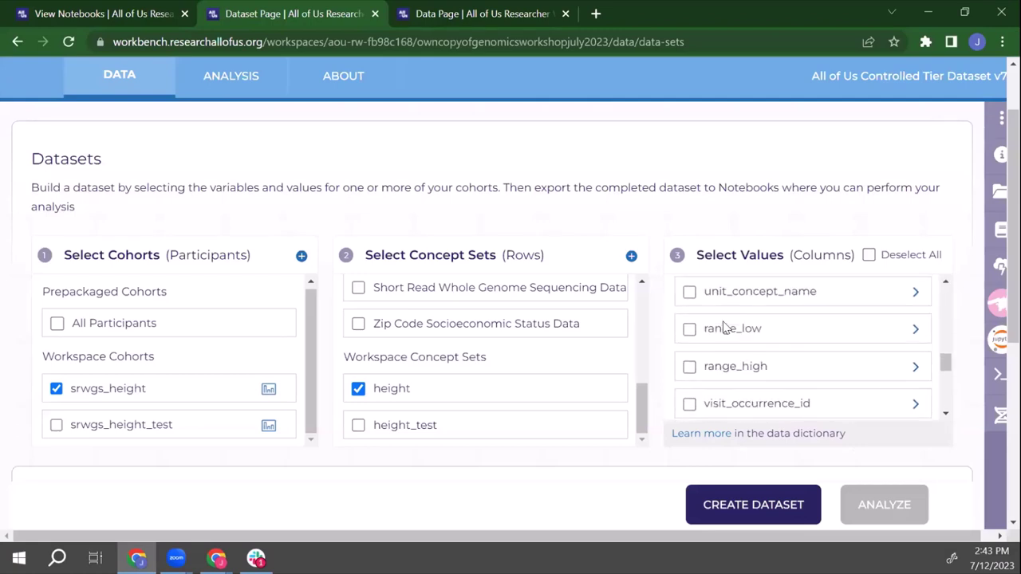
{"action": "scroll", "coordinate": [724, 326], "scroll_direction": "down", "scroll_amount": 4}
{"action": "scroll", "coordinate": [724, 326], "scroll_direction": "up", "scroll_amount": 3}
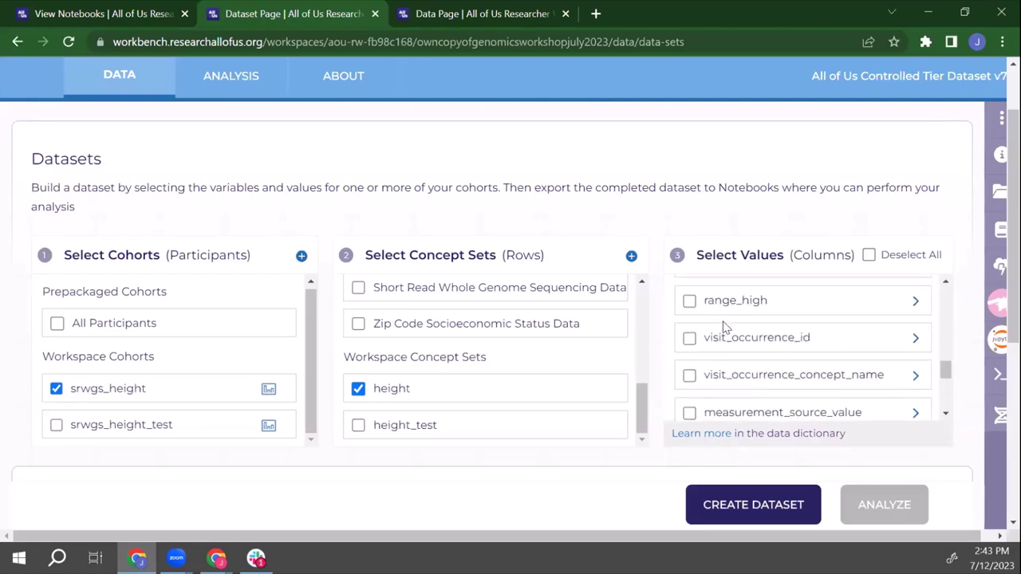
{"action": "scroll", "coordinate": [728, 333], "scroll_direction": "up", "scroll_amount": 1}
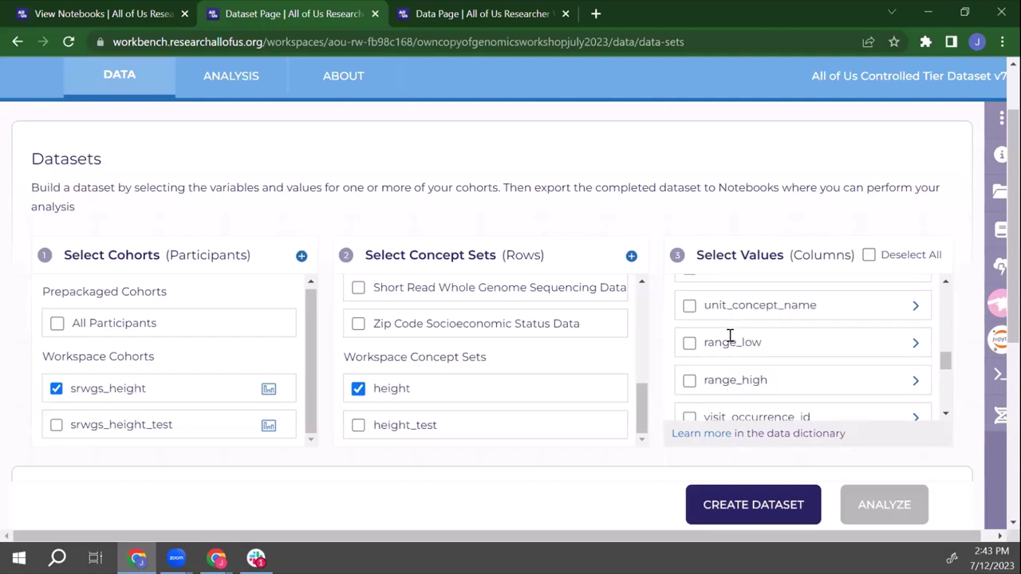
{"action": "left_click", "coordinate": [689, 305]}
{"action": "scroll", "coordinate": [813, 329], "scroll_direction": "down", "scroll_amount": 3}
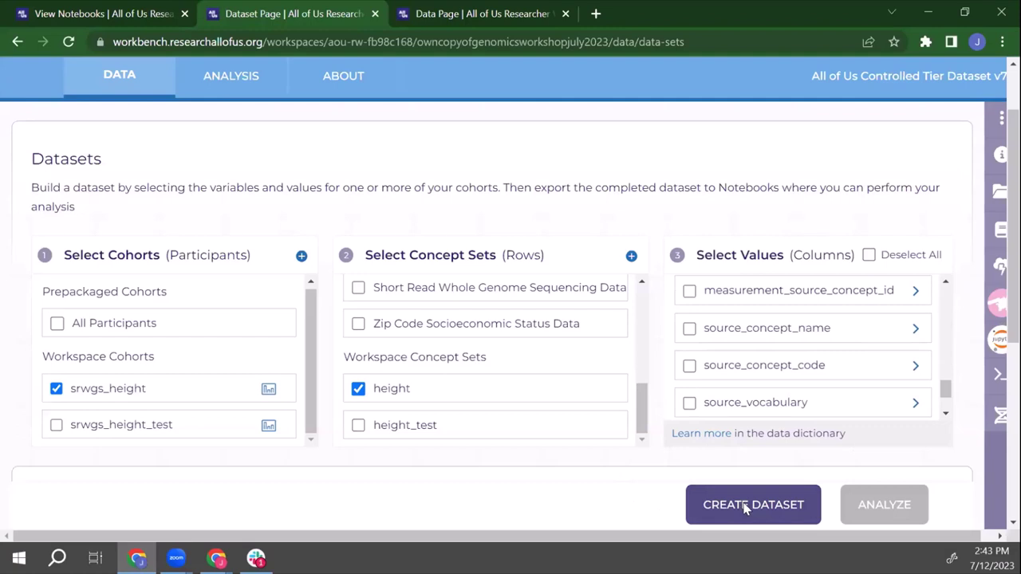
Try to create the dataset under the name "srwgs_height"
{"action": "left_click", "coordinate": [746, 505]}
{"action": "left_click", "coordinate": [452, 231]}
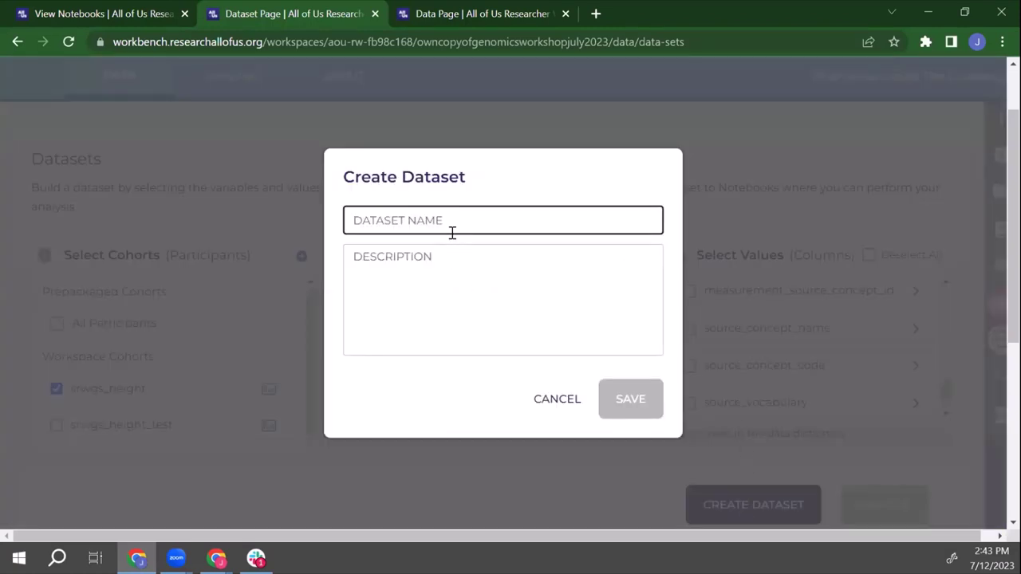
{"action": "type", "text": "srwgs"}
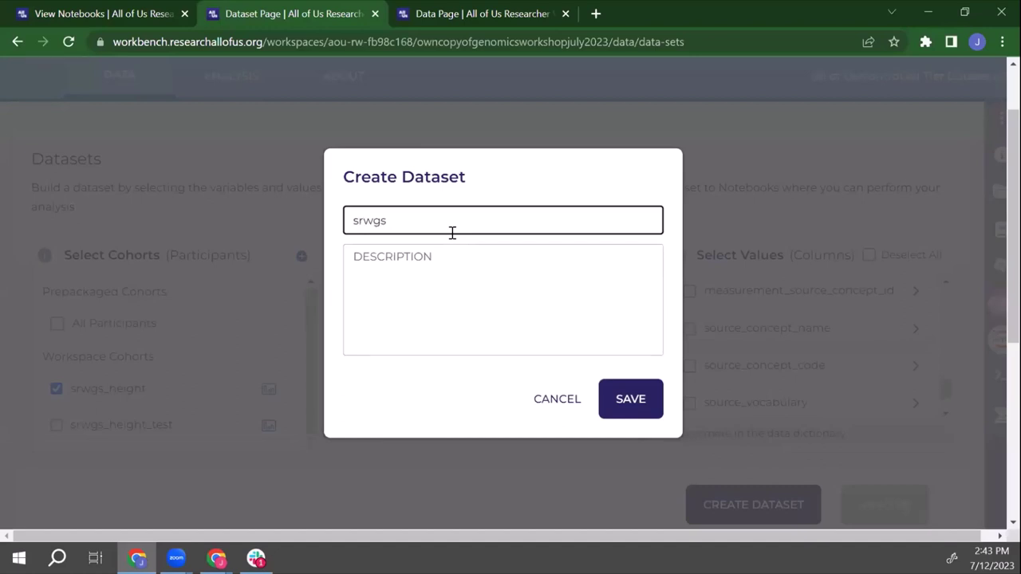
{"action": "type", "text": "_height"}
{"action": "left_click", "coordinate": [631, 406]}
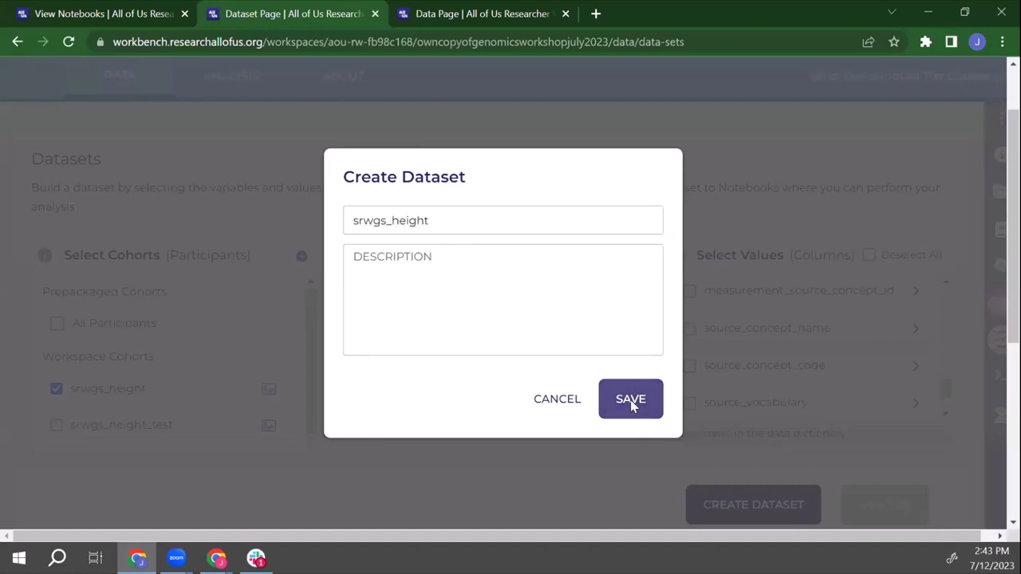
{"action": "scroll", "coordinate": [600, 406], "scroll_direction": "down", "scroll_amount": 2}
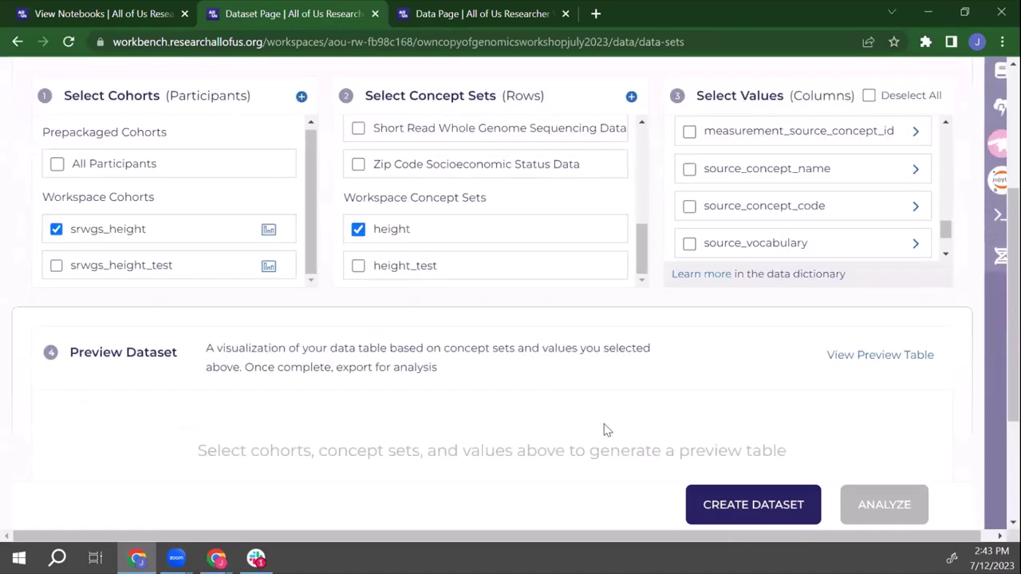
Create the dataset under the name "srwgs_heigh"
{"action": "left_click", "coordinate": [754, 506]}
{"action": "left_click", "coordinate": [486, 223]}
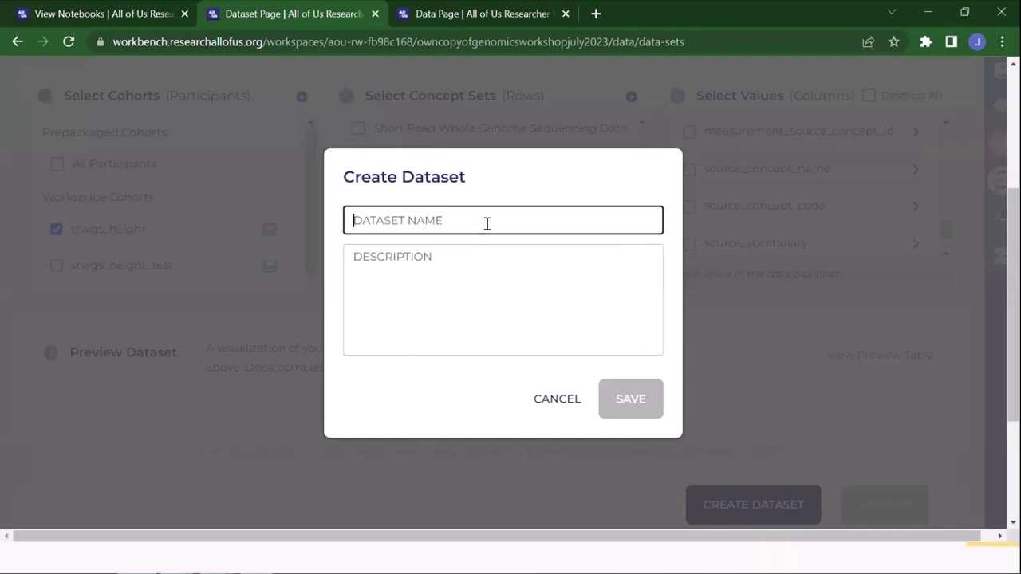
{"action": "type", "text": "sr"}
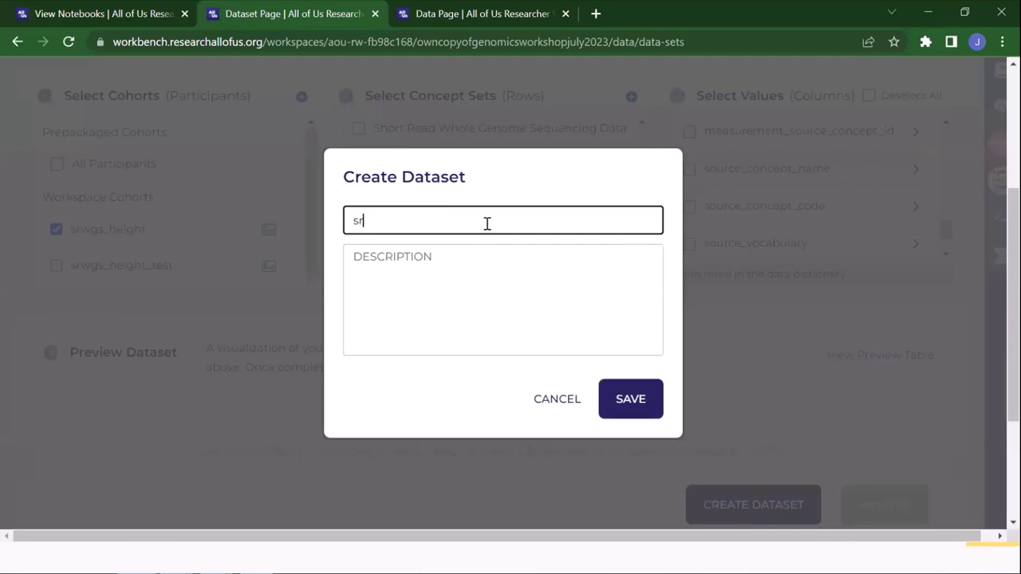
{"action": "type", "text": "wgs_heigh"}
{"action": "left_click", "coordinate": [614, 399]}
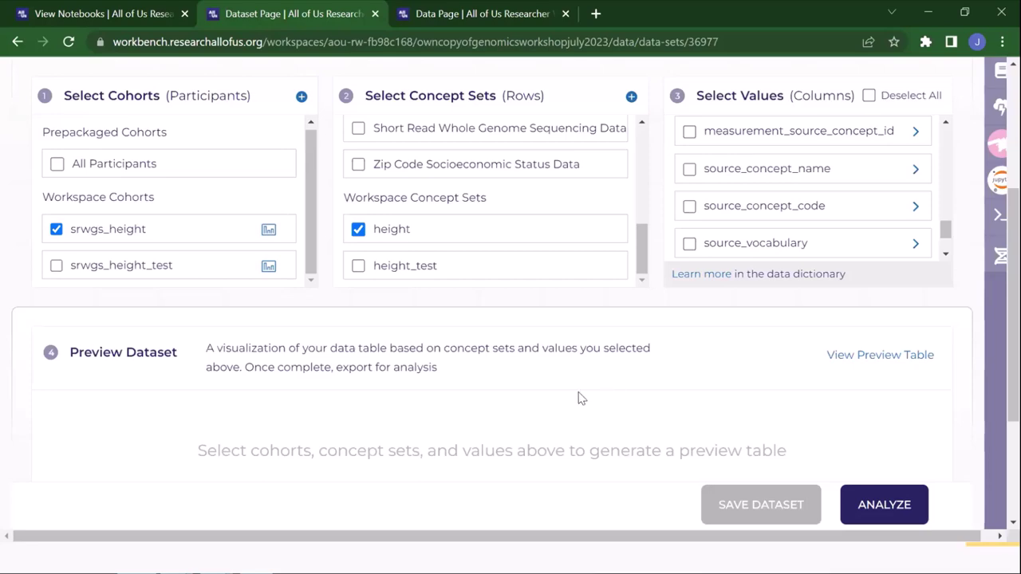
Start exporting the saved dataset for analysis and examine the preview of its Python query code from beginning to end
{"action": "scroll", "coordinate": [570, 399], "scroll_direction": "up", "scroll_amount": 2}
{"action": "scroll", "coordinate": [902, 328], "scroll_direction": "up", "scroll_amount": 4}
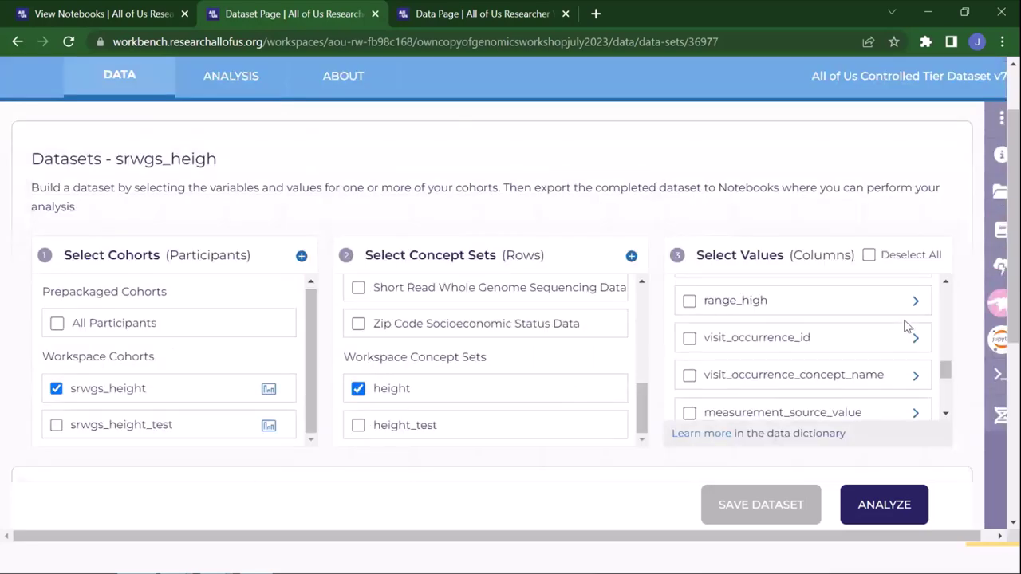
{"action": "scroll", "coordinate": [857, 353], "scroll_direction": "down", "scroll_amount": 4}
{"action": "scroll", "coordinate": [857, 353], "scroll_direction": "down", "scroll_amount": 2}
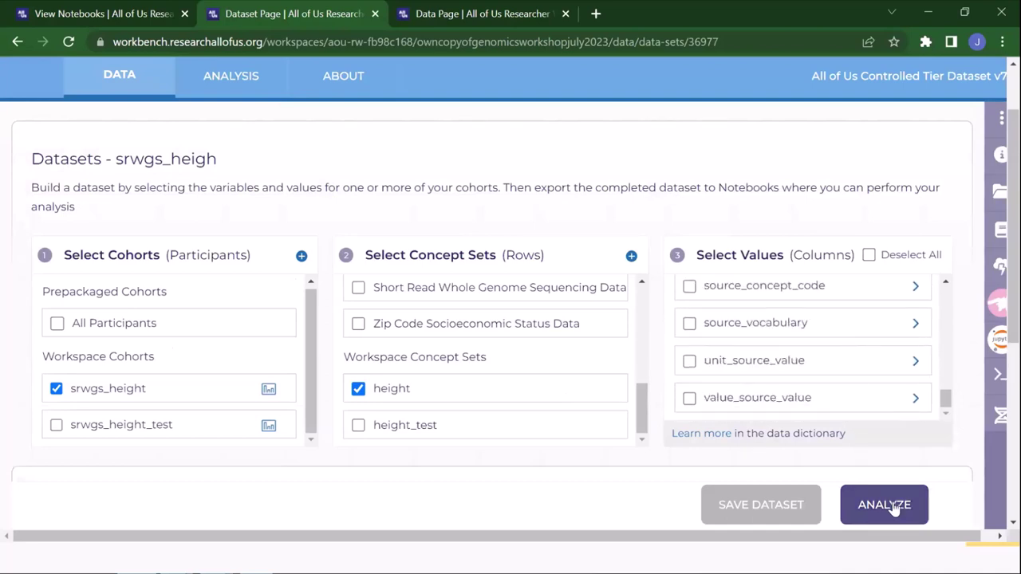
{"action": "left_click", "coordinate": [885, 505]}
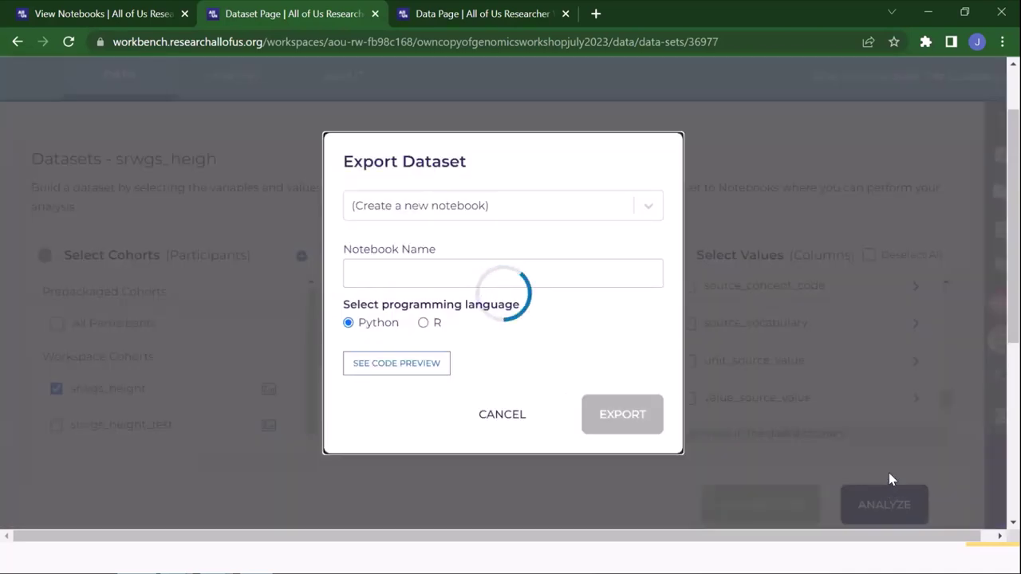
{"action": "left_click", "coordinate": [397, 365]}
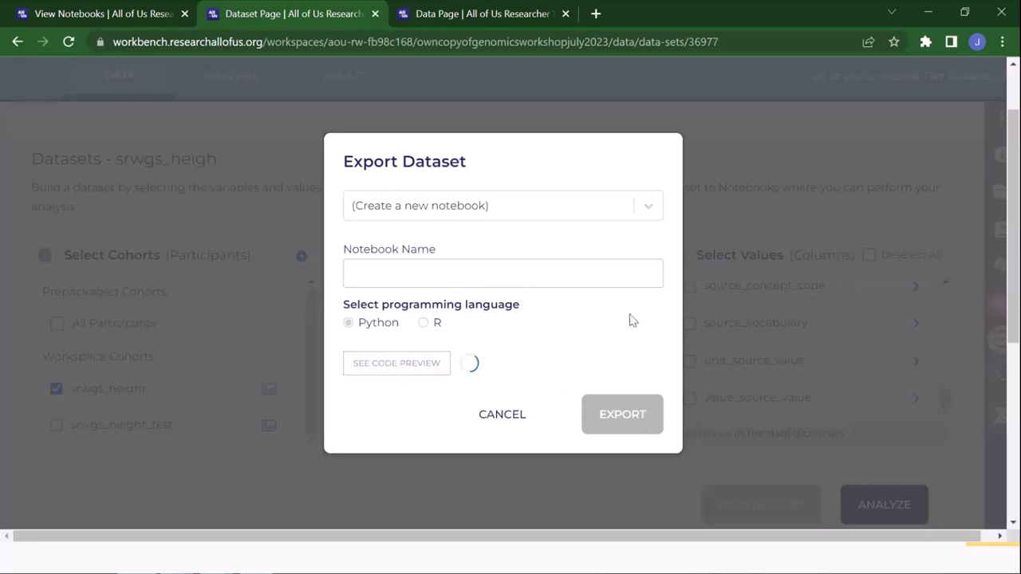
{"action": "scroll", "coordinate": [706, 294], "scroll_direction": "down", "scroll_amount": 2}
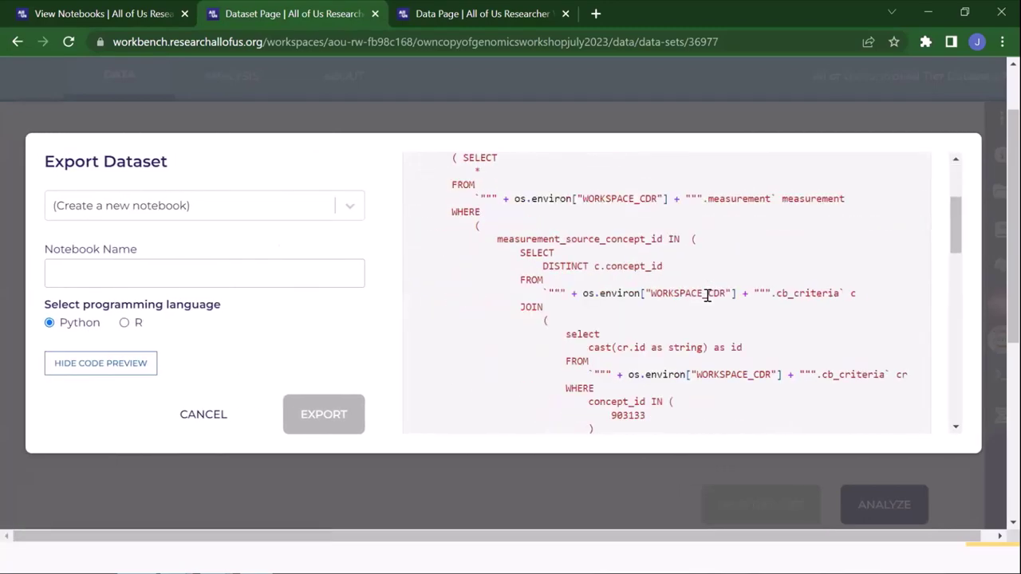
{"action": "scroll", "coordinate": [707, 295], "scroll_direction": "down", "scroll_amount": 10}
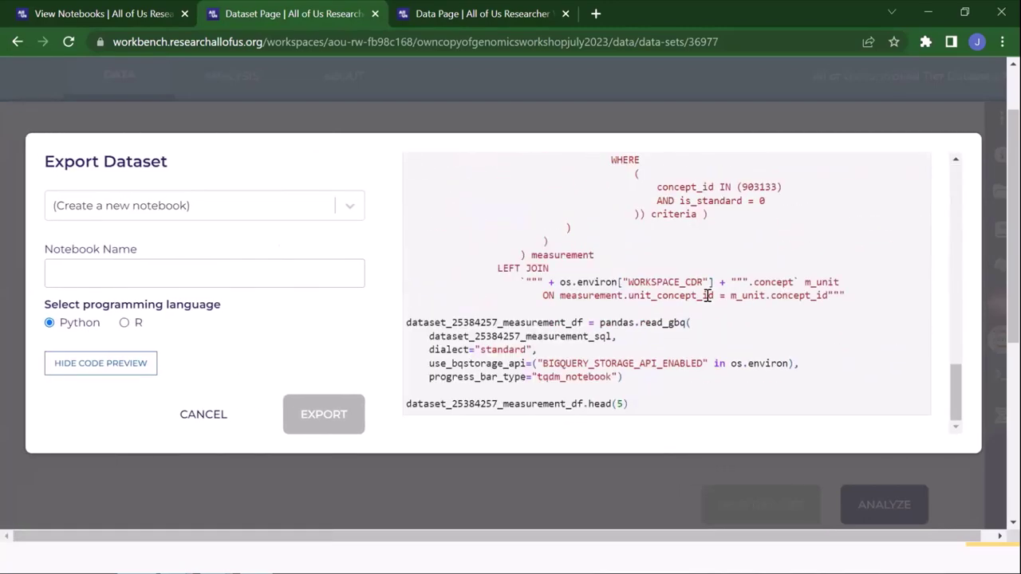
{"action": "scroll", "coordinate": [707, 294], "scroll_direction": "up", "scroll_amount": 15}
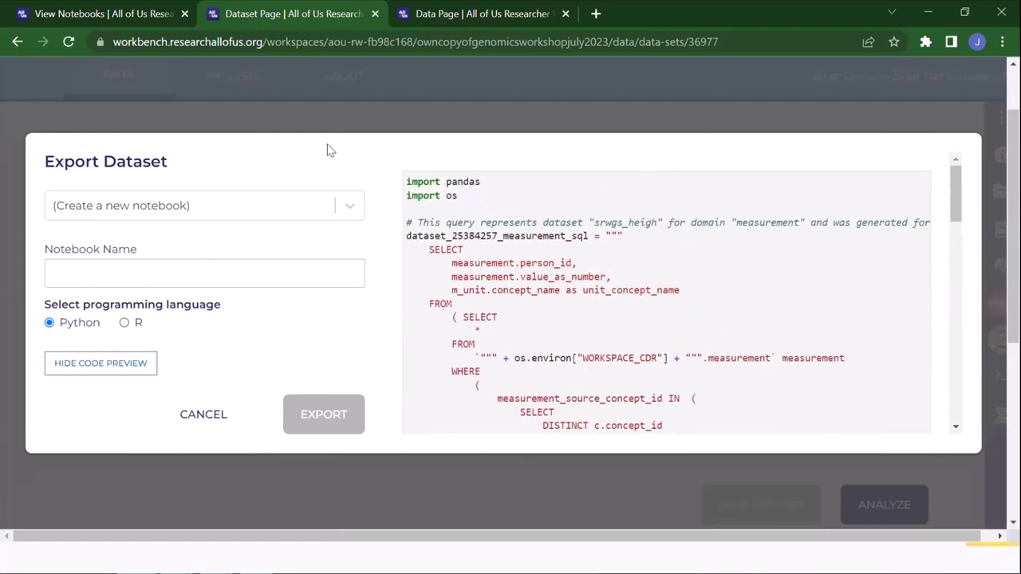
Export the dataset to a new Python notebook named "srwgs_height"
{"action": "left_click", "coordinate": [143, 272]}
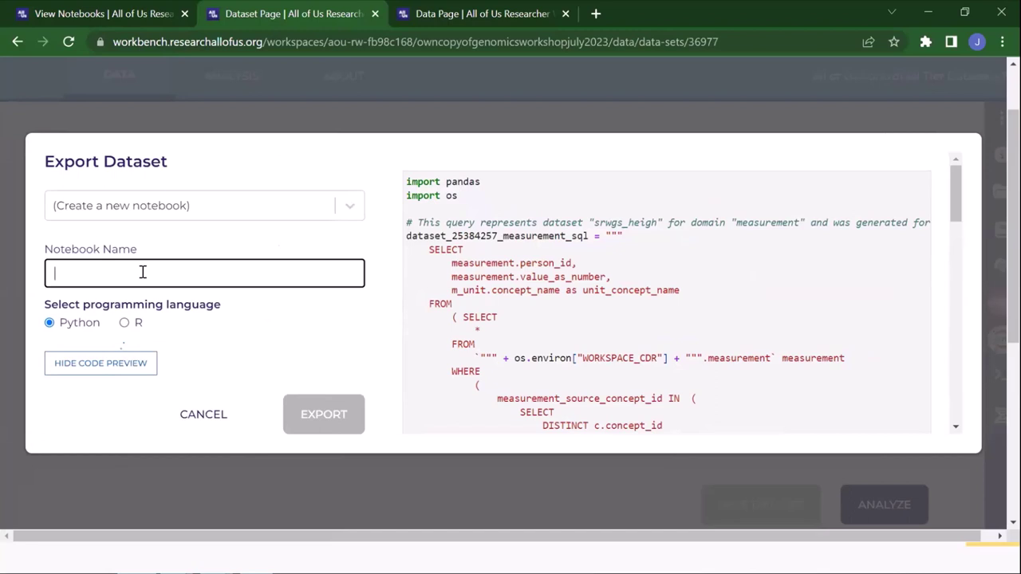
{"action": "left_click", "coordinate": [317, 204]}
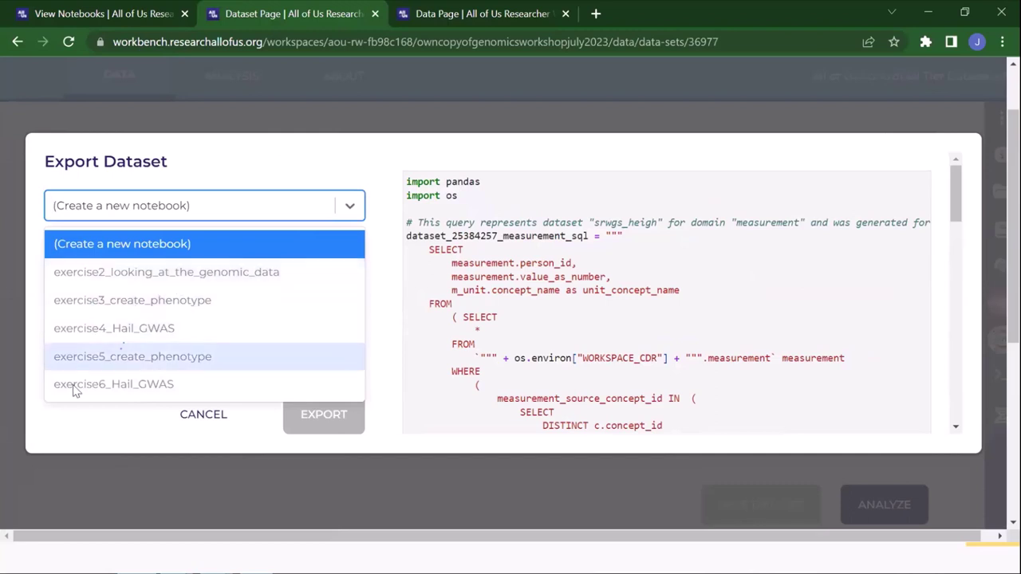
{"action": "left_click", "coordinate": [72, 431]}
{"action": "left_click", "coordinate": [88, 264]}
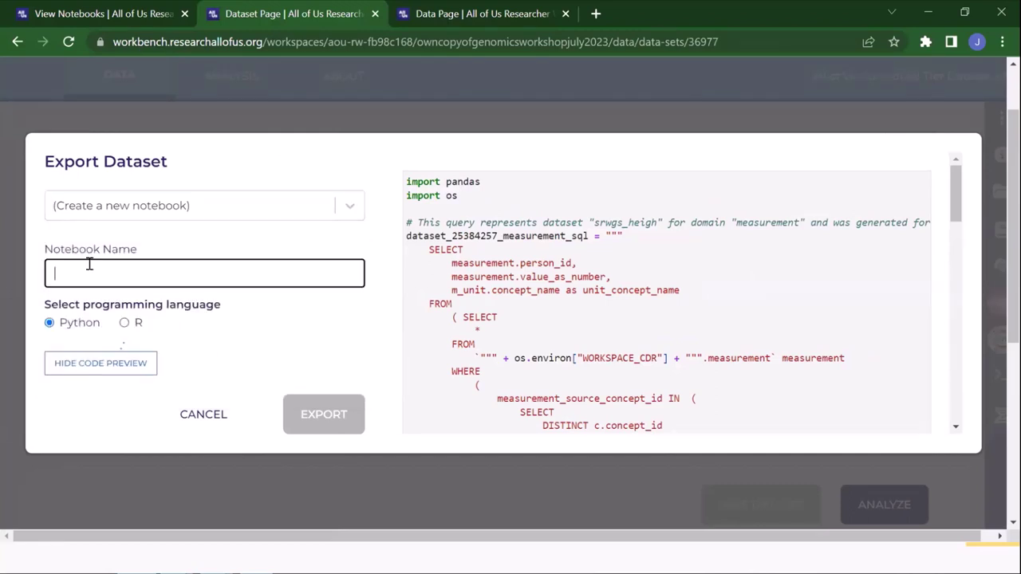
{"action": "type", "text": "srwgs_"}
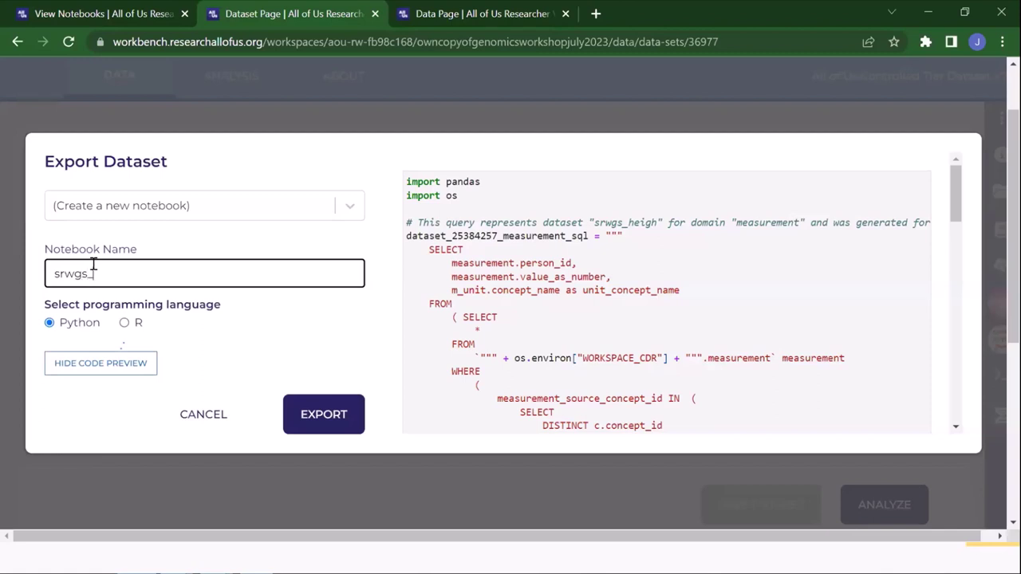
{"action": "type", "text": "eight"}
{"action": "left_click", "coordinate": [324, 423]}
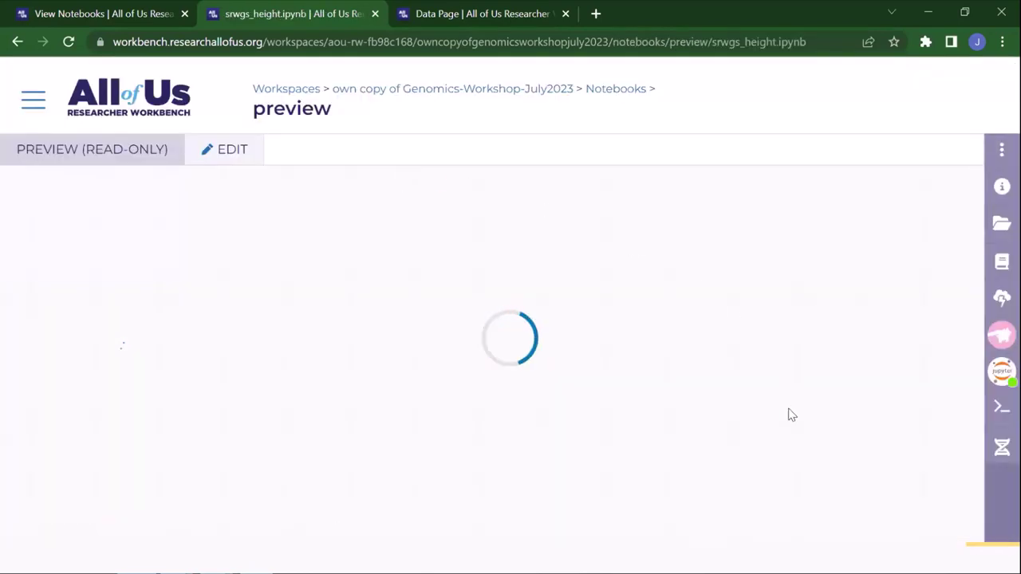
Examine the generated query code in the read-only preview of the srwgs_height notebook
{"action": "scroll", "coordinate": [358, 341], "scroll_direction": "down", "scroll_amount": 2}
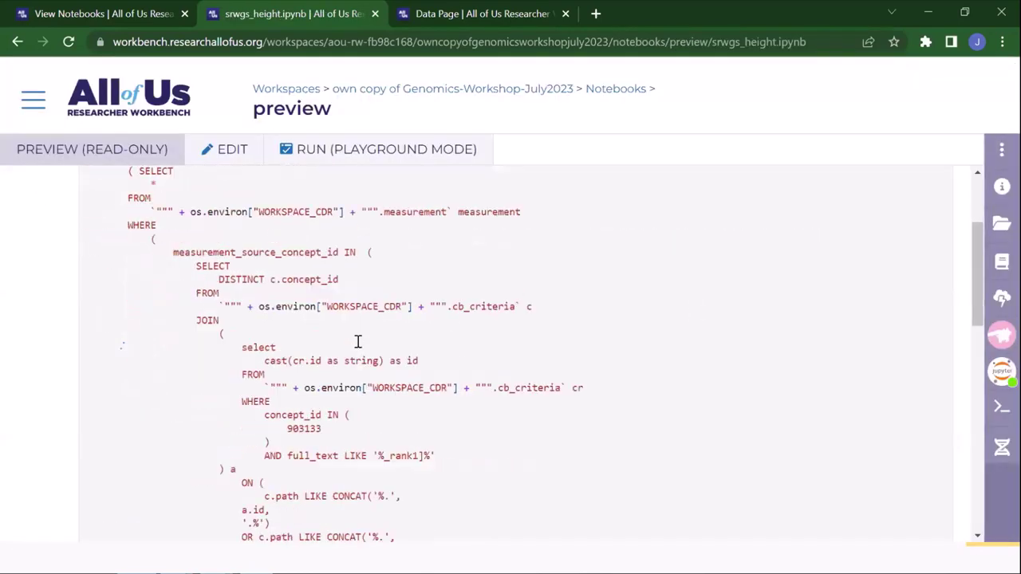
{"action": "scroll", "coordinate": [358, 341], "scroll_direction": "down", "scroll_amount": 3}
{"action": "scroll", "coordinate": [358, 341], "scroll_direction": "up", "scroll_amount": 5}
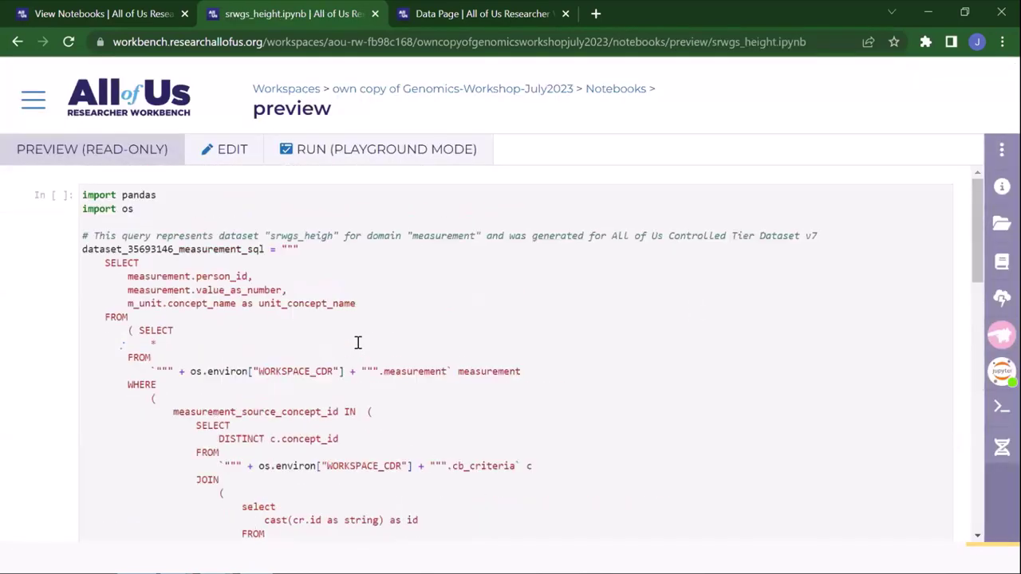
Return to the workspace's notebook list and open the preview of exercise3_create_phenotype.ipynb
{"action": "left_click", "coordinate": [617, 89]}
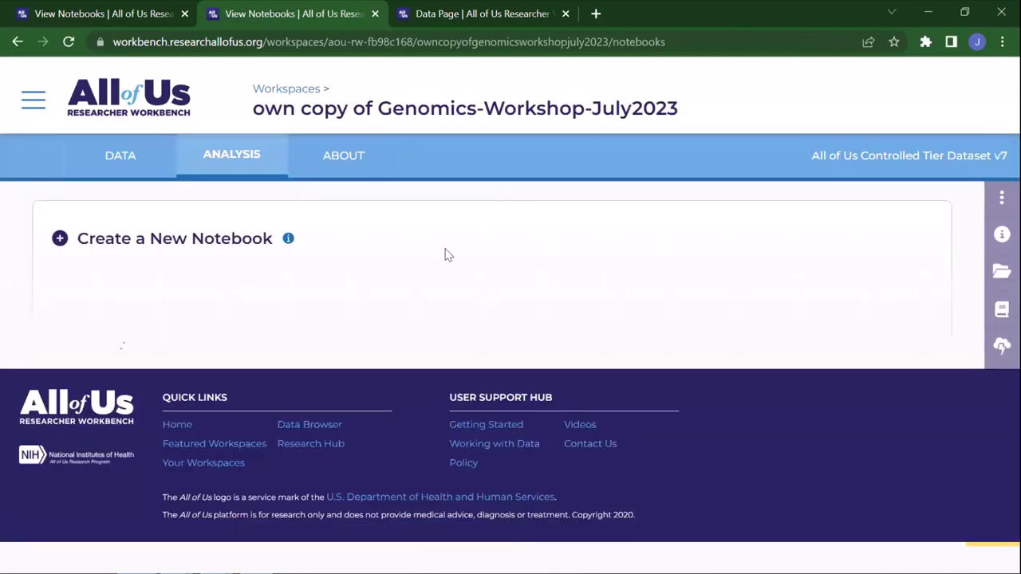
{"action": "scroll", "coordinate": [444, 253], "scroll_direction": "down", "scroll_amount": 1}
{"action": "scroll", "coordinate": [445, 253], "scroll_direction": "down", "scroll_amount": 1}
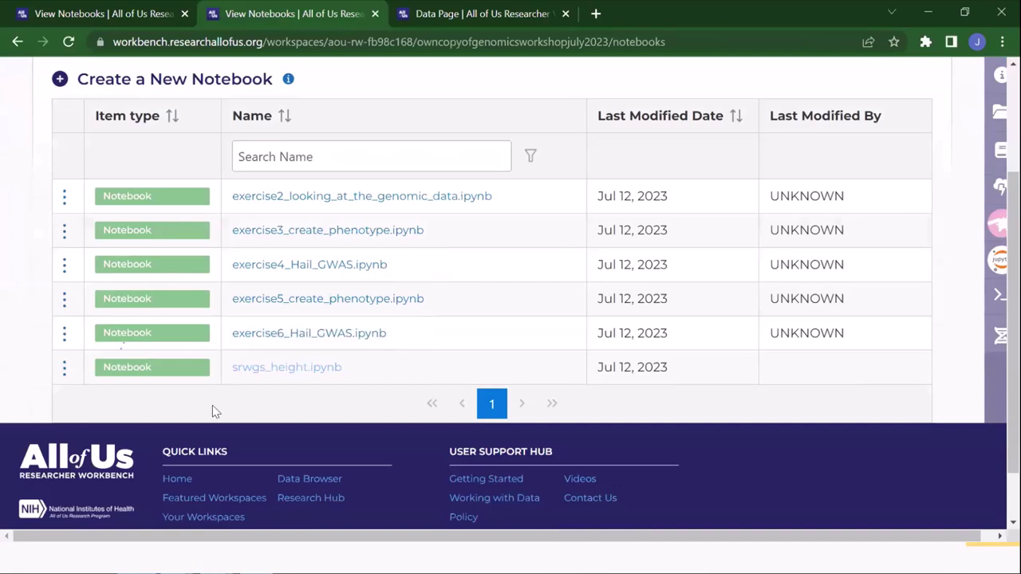
{"action": "scroll", "coordinate": [212, 406], "scroll_direction": "up", "scroll_amount": 1}
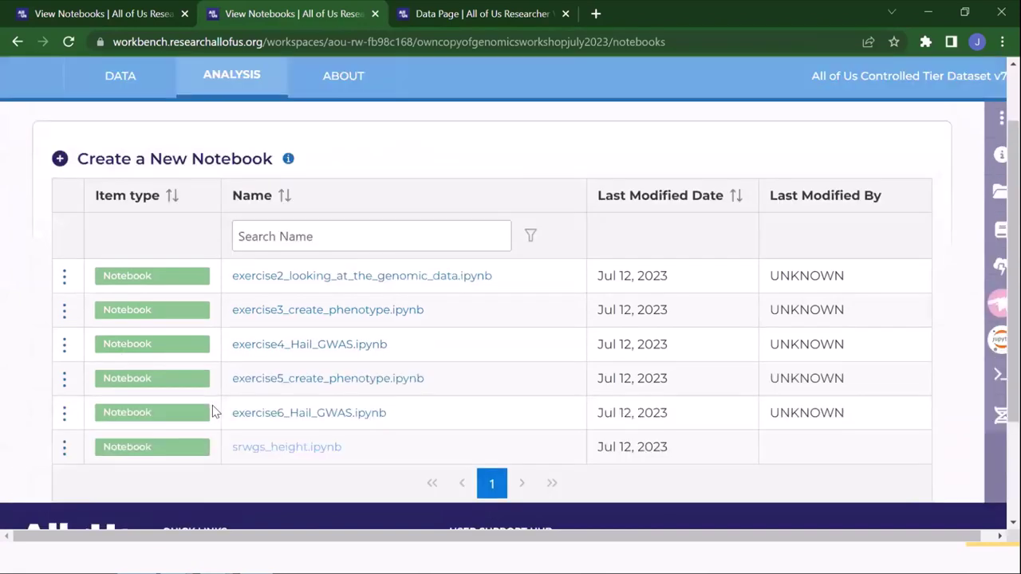
{"action": "left_click", "coordinate": [292, 313]}
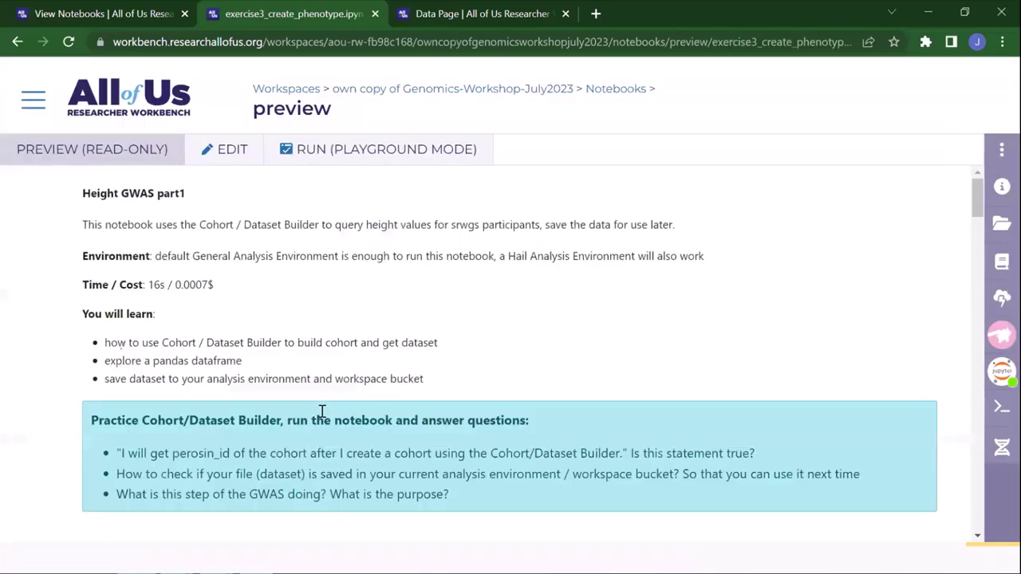
Examine the exercise 3 notebook's height query cell and the Cohort/Dataset Builder instructions above it, selecting parts of the code
{"action": "scroll", "coordinate": [322, 411], "scroll_direction": "down", "scroll_amount": 15}
{"action": "scroll", "coordinate": [322, 411], "scroll_direction": "up", "scroll_amount": 3}
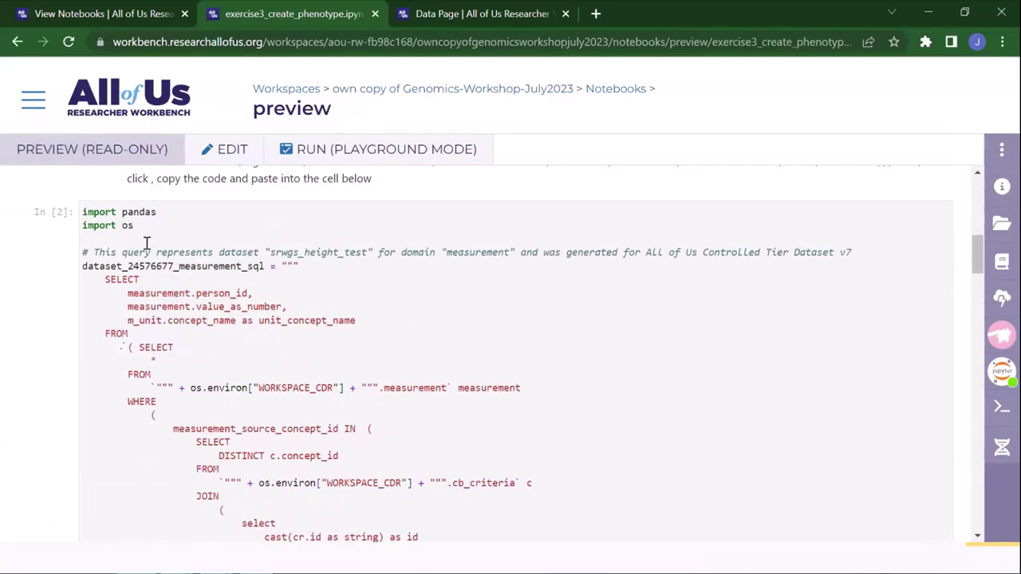
{"action": "left_click_drag", "start_coordinate": [83, 211], "coordinate": [358, 406]}
{"action": "scroll", "coordinate": [358, 406], "scroll_direction": "down", "scroll_amount": 5}
{"action": "scroll", "coordinate": [359, 407], "scroll_direction": "down", "scroll_amount": 3}
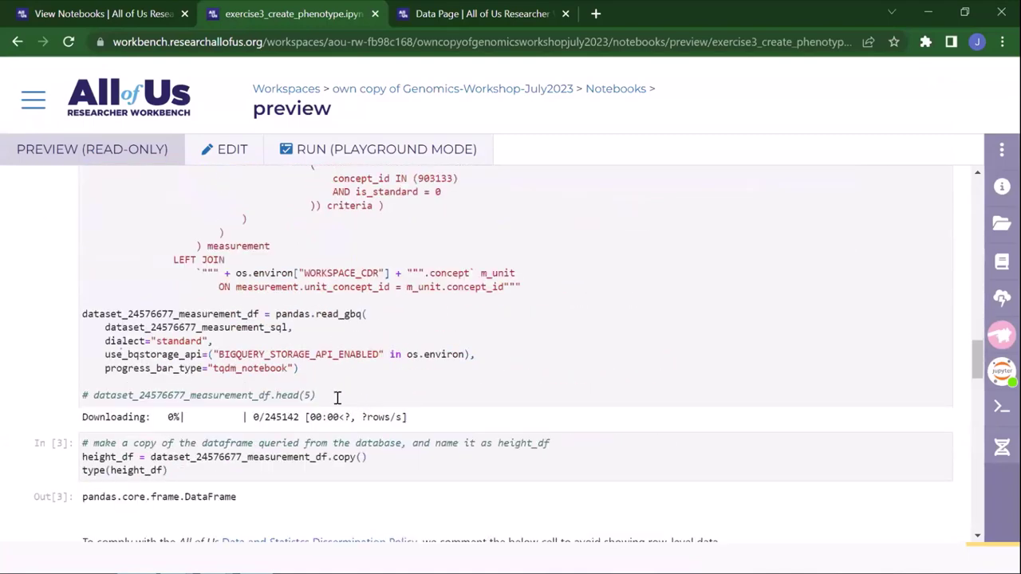
{"action": "left_click_drag", "start_coordinate": [316, 395], "coordinate": [123, 249]}
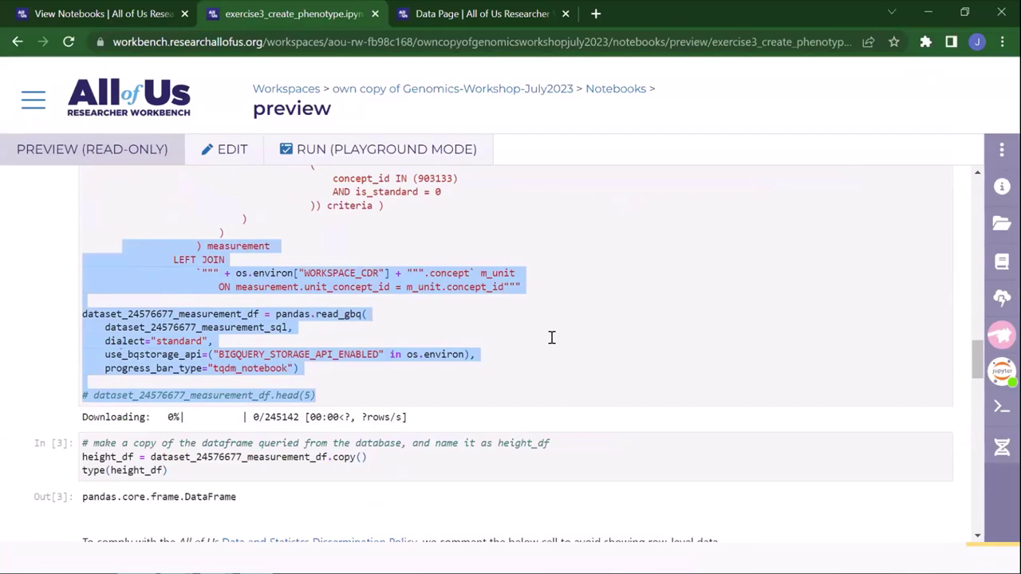
{"action": "scroll", "coordinate": [551, 338], "scroll_direction": "up", "scroll_amount": 20}
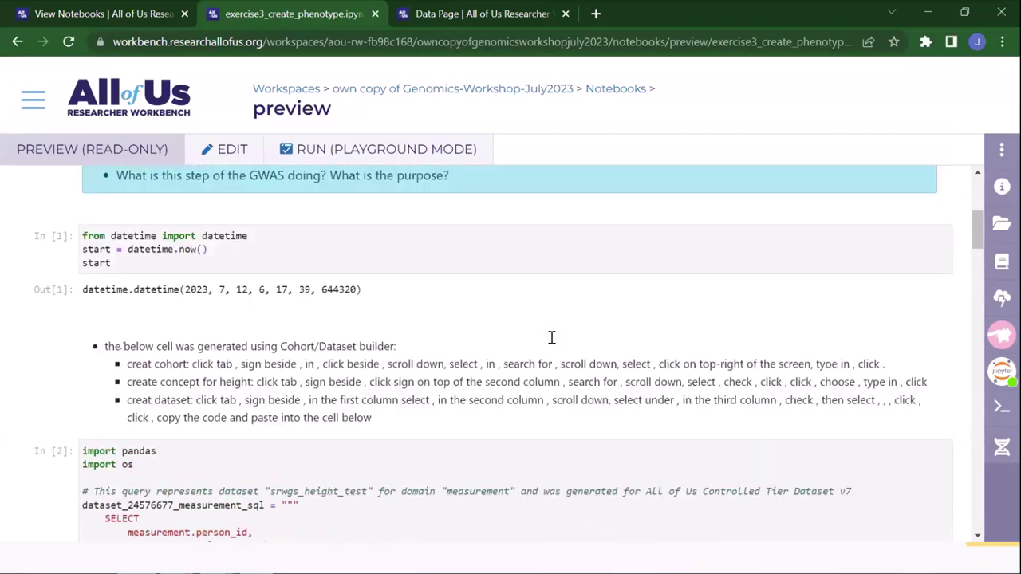
{"action": "scroll", "coordinate": [551, 338], "scroll_direction": "up", "scroll_amount": 4}
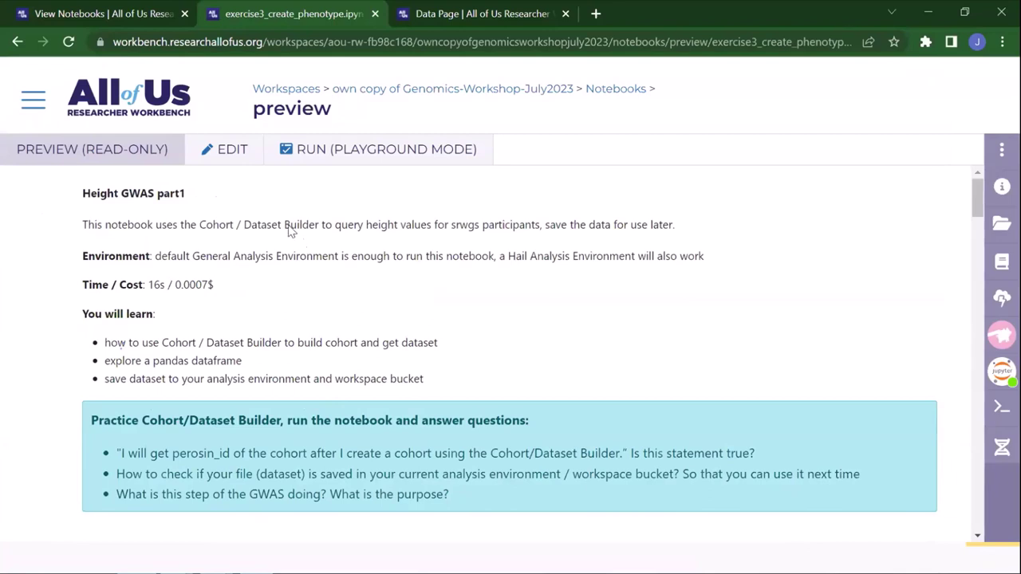
Open the exercise3_create_phenotype notebook for editing
{"action": "left_click", "coordinate": [224, 155]}
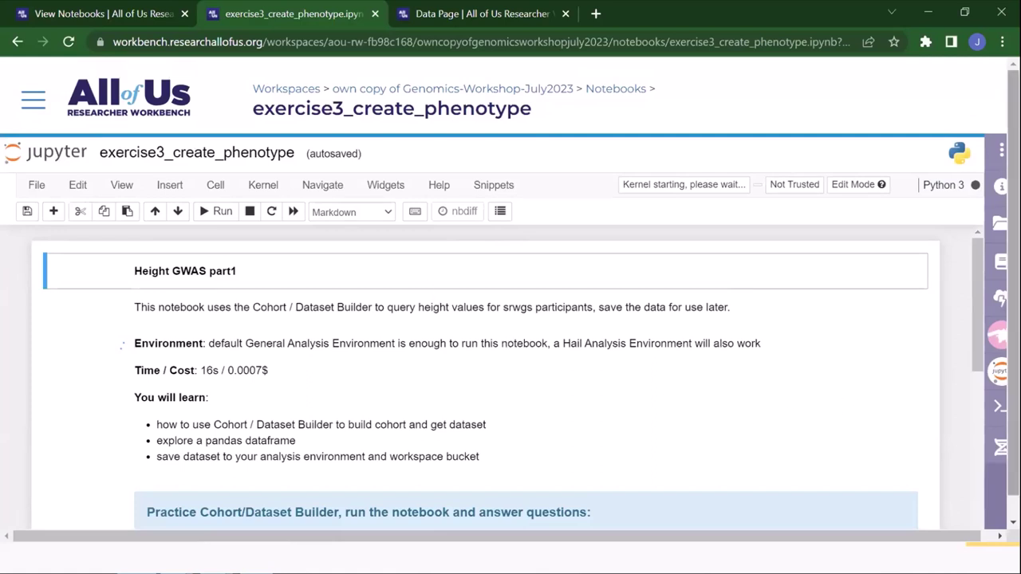
Review the Jupyter cloud environment's recommended General Analysis setup, compute profile and persistent disk options, and close the settings without applying changes
{"action": "left_click", "coordinate": [997, 372]}
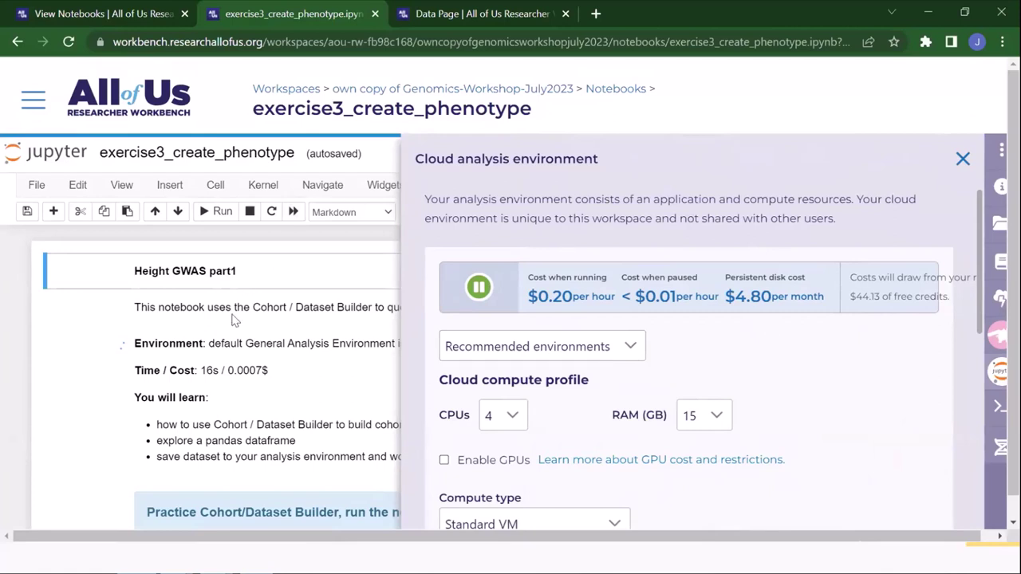
{"action": "left_click", "coordinate": [624, 347]}
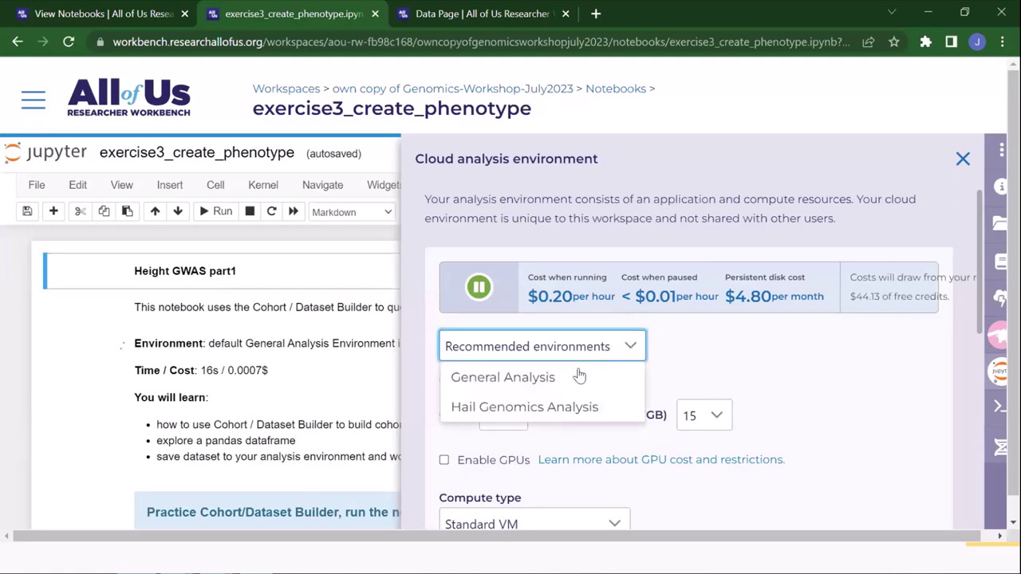
{"action": "left_click", "coordinate": [574, 378]}
{"action": "scroll", "coordinate": [785, 407], "scroll_direction": "down", "scroll_amount": 1}
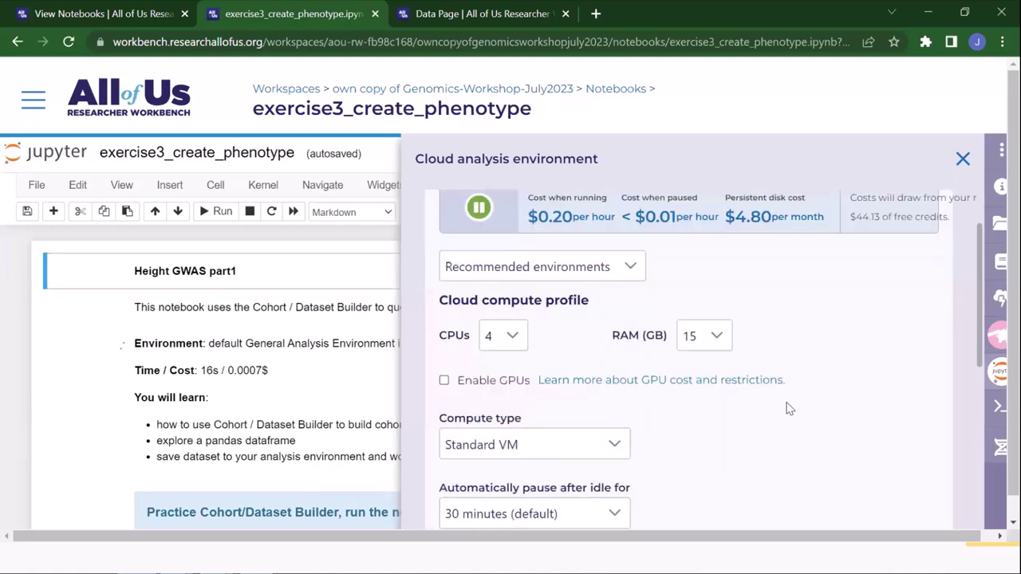
{"action": "scroll", "coordinate": [786, 408], "scroll_direction": "down", "scroll_amount": 5}
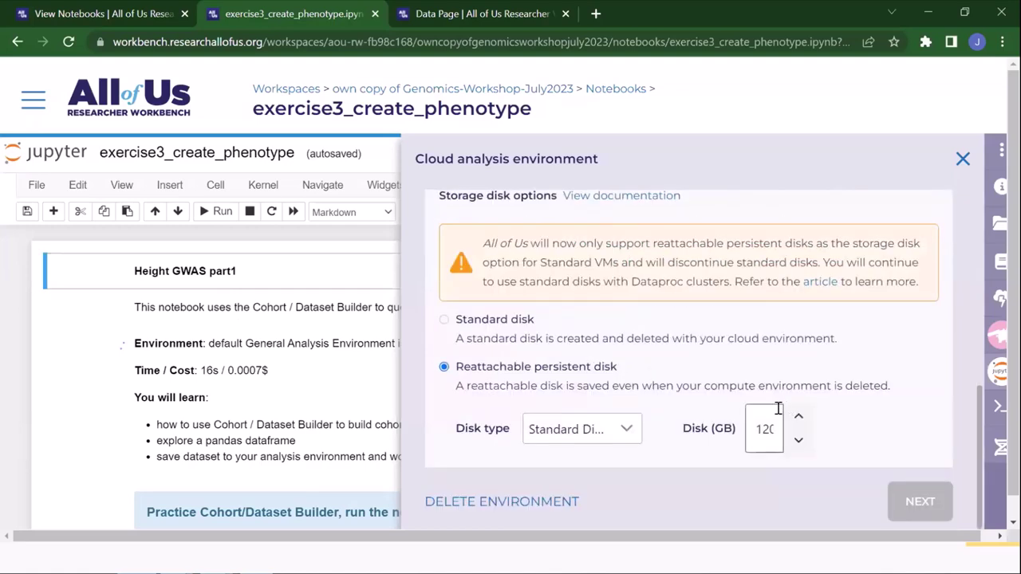
{"action": "scroll", "coordinate": [856, 306], "scroll_direction": "up", "scroll_amount": 10}
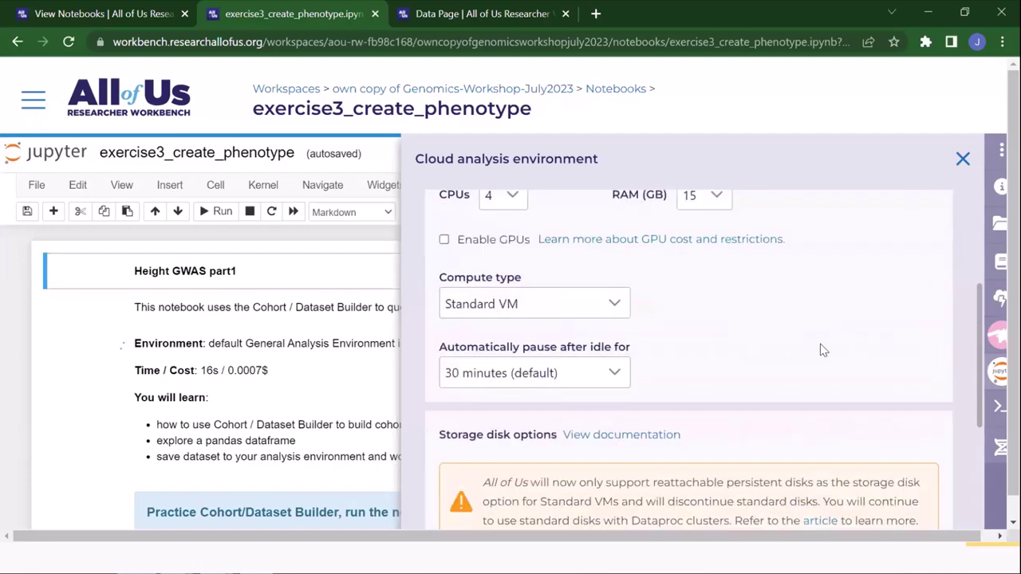
{"action": "left_click", "coordinate": [624, 341]}
{"action": "left_click", "coordinate": [827, 372]}
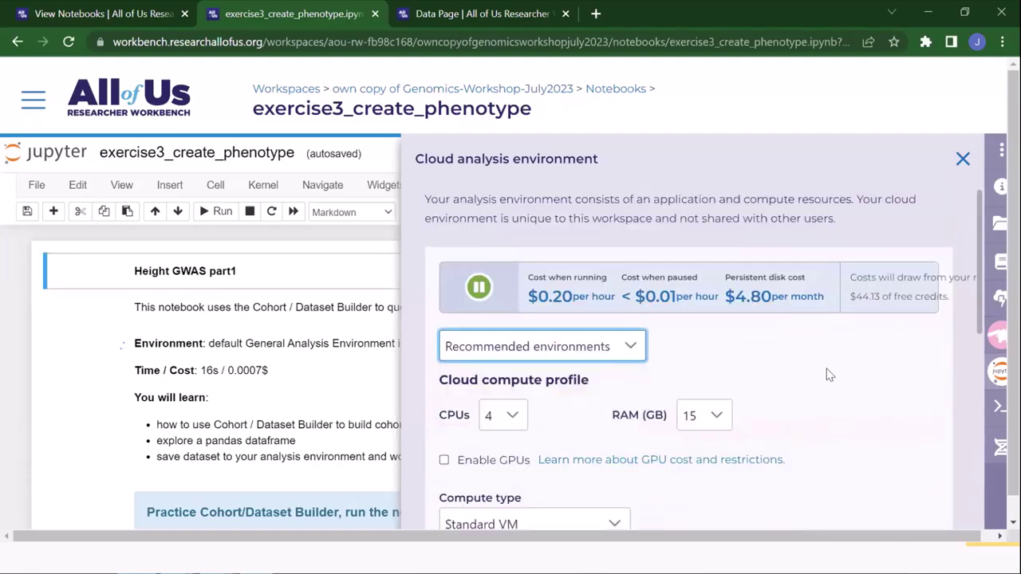
{"action": "scroll", "coordinate": [866, 399], "scroll_direction": "down", "scroll_amount": 10}
{"action": "scroll", "coordinate": [866, 394], "scroll_direction": "down", "scroll_amount": 1}
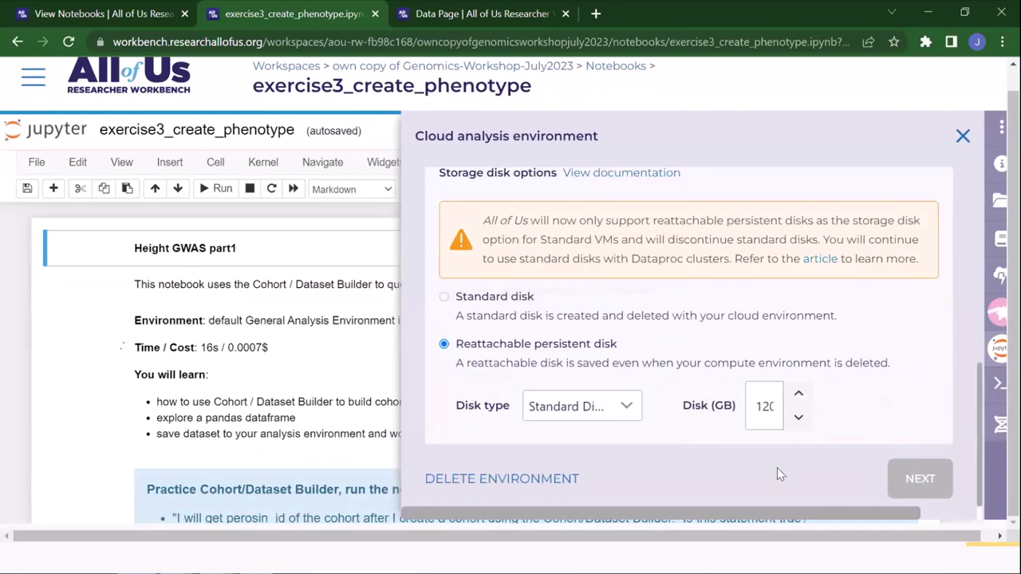
{"action": "scroll", "coordinate": [884, 467], "scroll_direction": "up", "scroll_amount": 10}
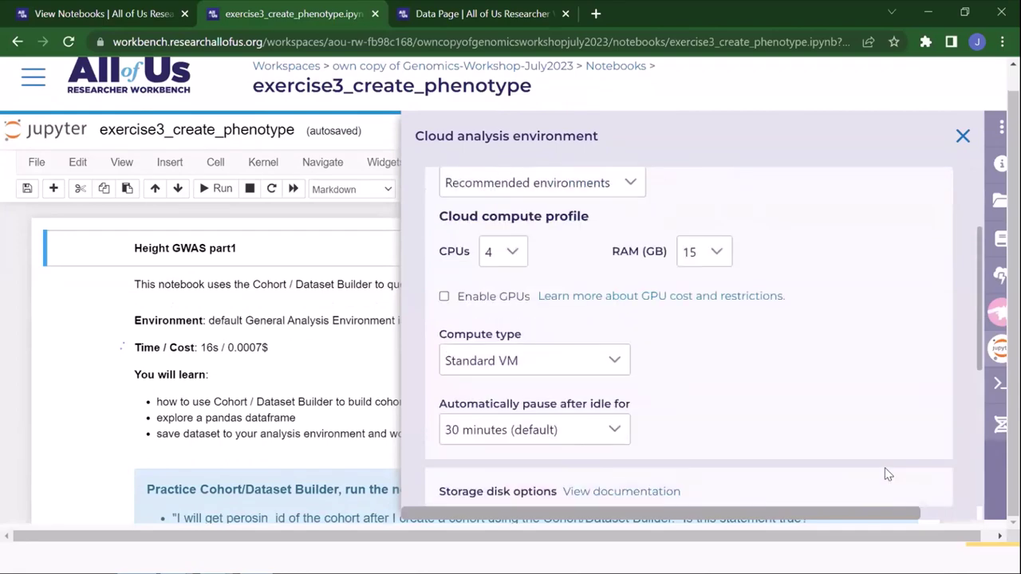
{"action": "left_click", "coordinate": [961, 137]}
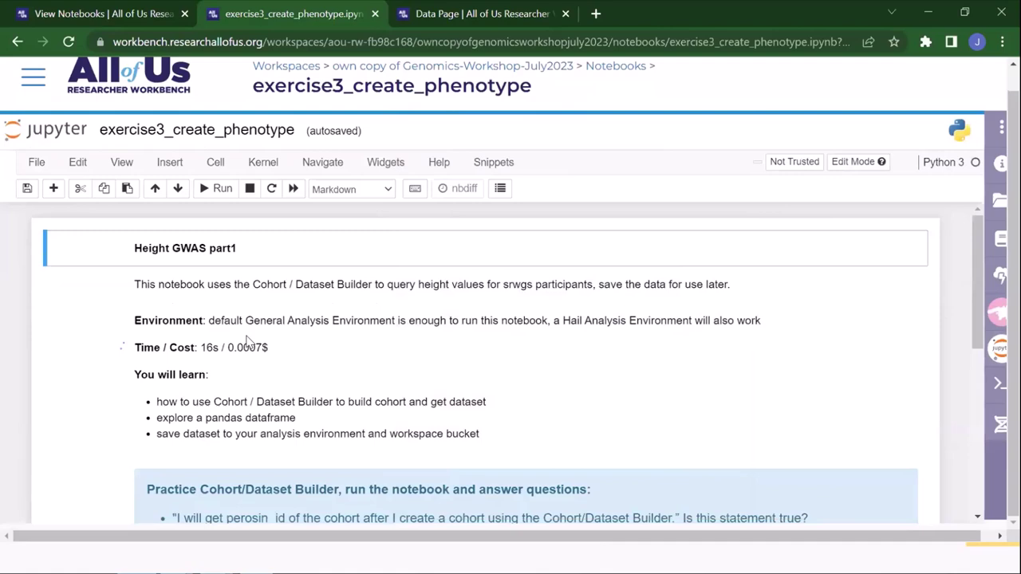
Expand and examine the notebook's Setup and SQL from Cohort/Dataset Builder sections, collapsing each one again
{"action": "scroll", "coordinate": [247, 343], "scroll_direction": "down", "scroll_amount": 5}
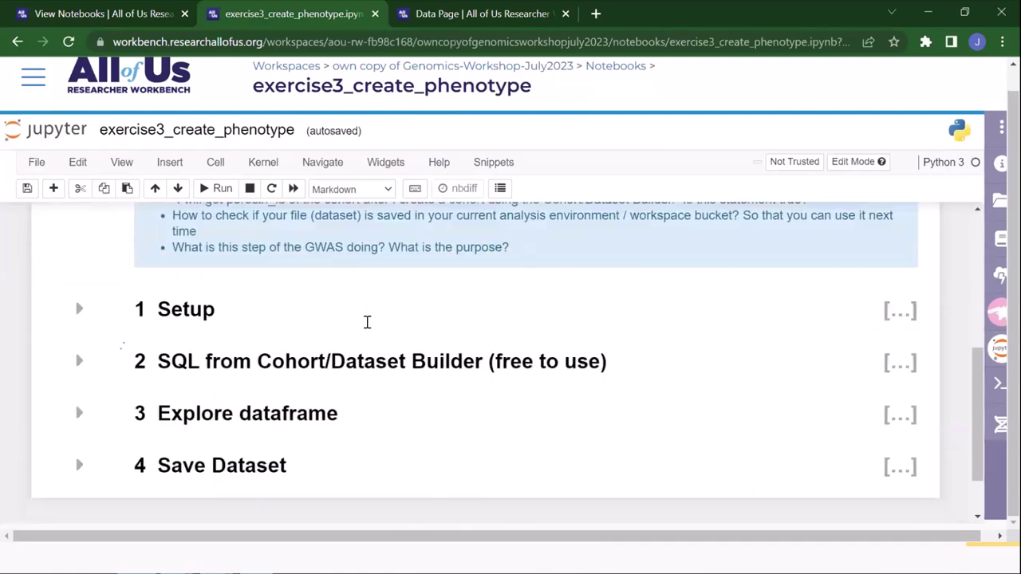
{"action": "left_click", "coordinate": [79, 239]}
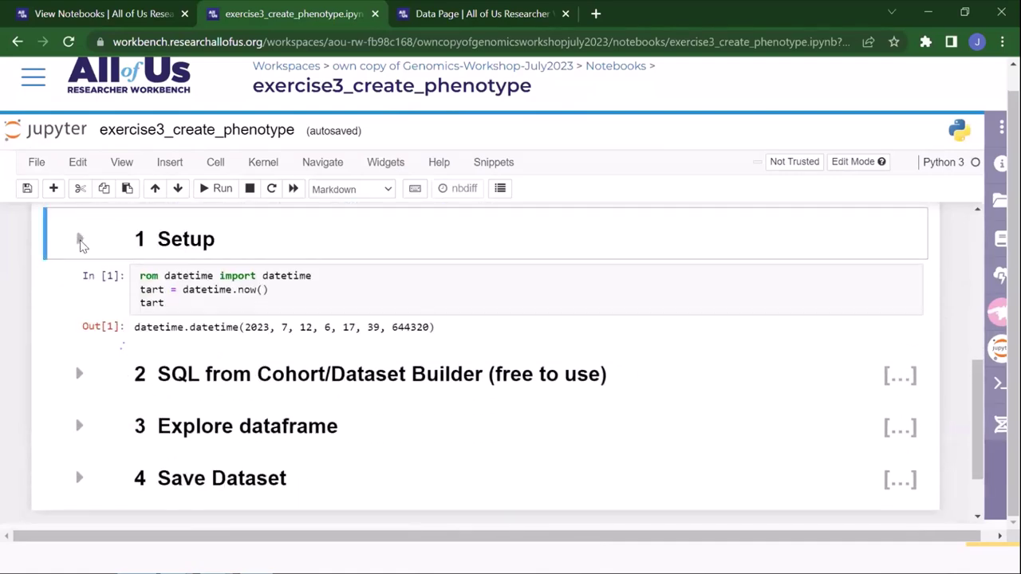
{"action": "left_click", "coordinate": [80, 238]}
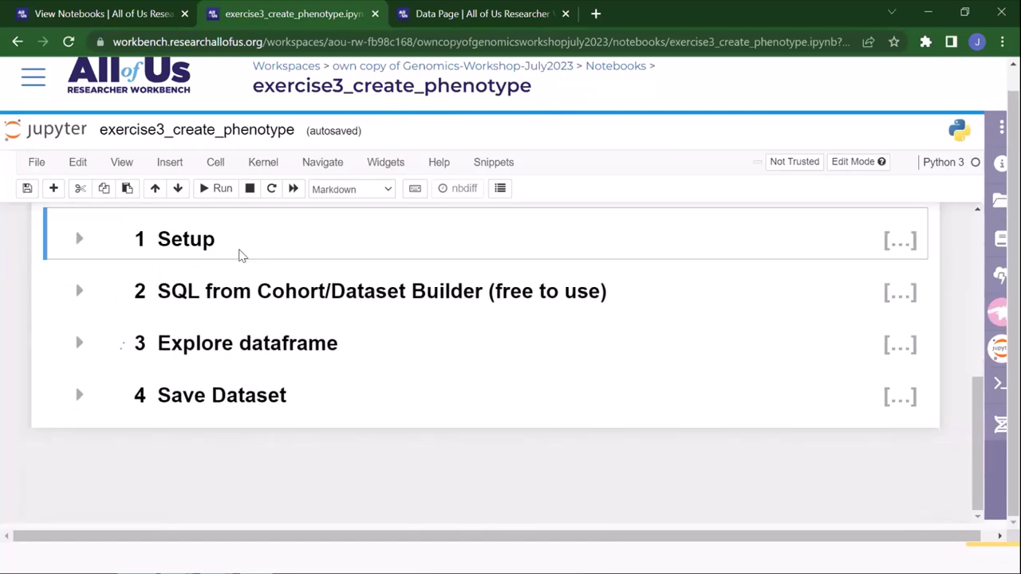
{"action": "left_click", "coordinate": [79, 292]}
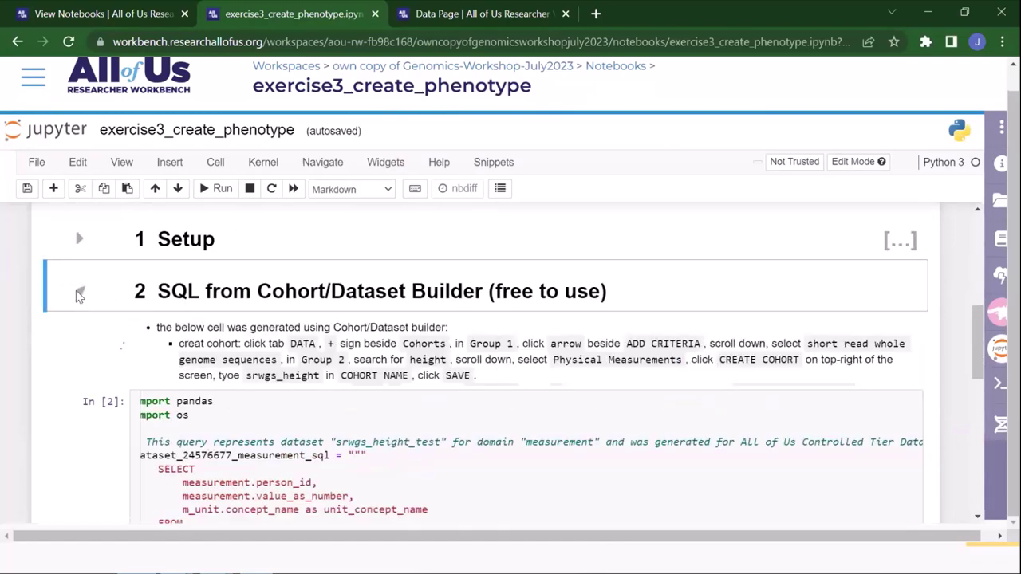
{"action": "scroll", "coordinate": [263, 360], "scroll_direction": "down", "scroll_amount": 3}
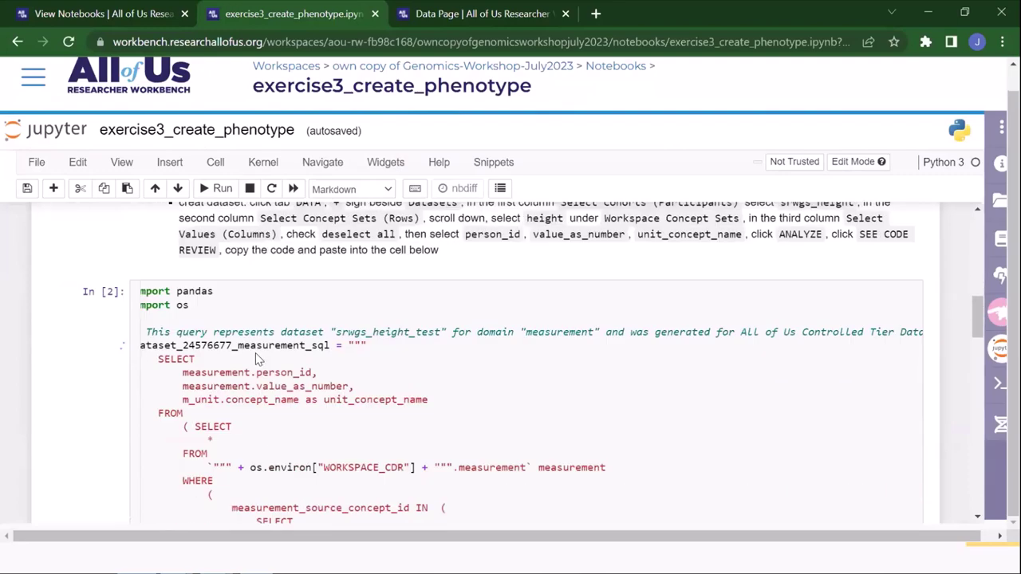
{"action": "scroll", "coordinate": [258, 359], "scroll_direction": "down", "scroll_amount": 10}
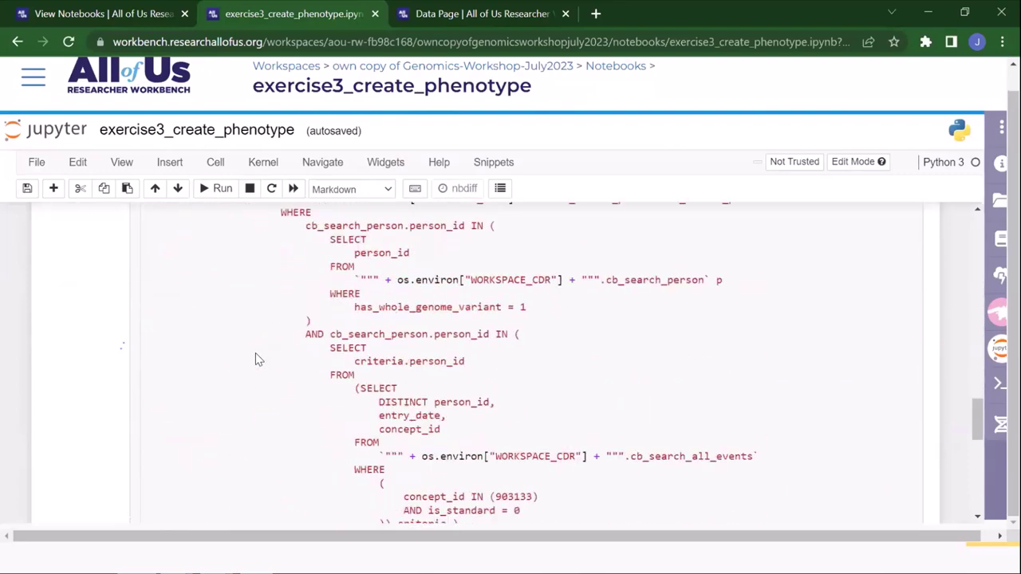
{"action": "scroll", "coordinate": [256, 359], "scroll_direction": "up", "scroll_amount": 10}
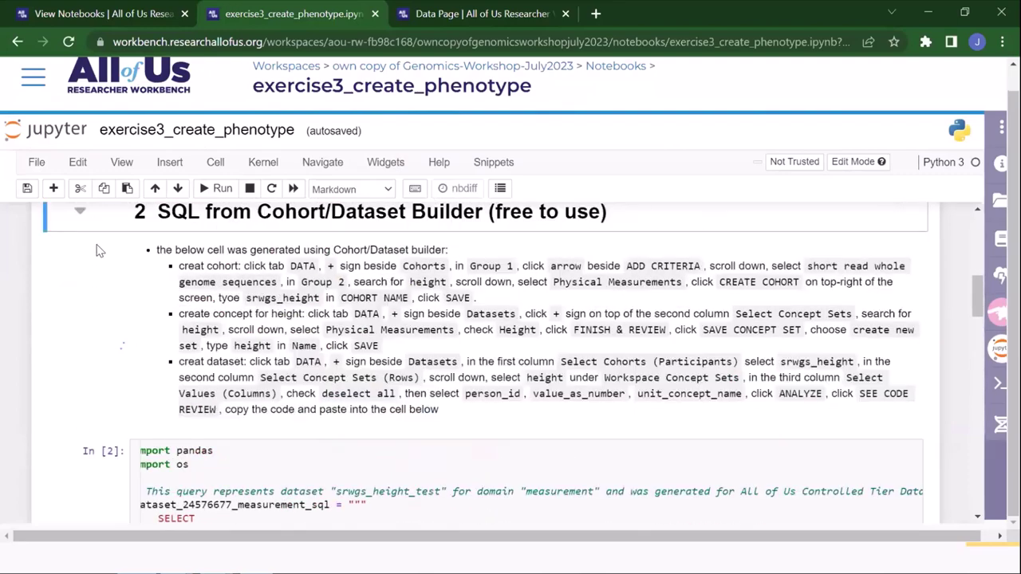
{"action": "left_click", "coordinate": [81, 212]}
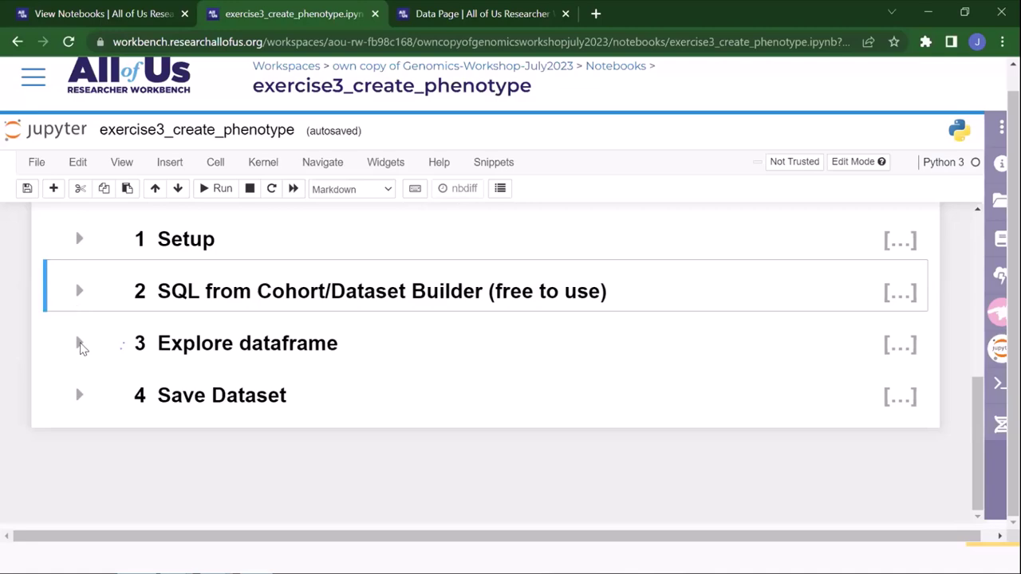
Expand the Explore dataframe section and examine its cells through to the value_as_number histogram
{"action": "left_click", "coordinate": [80, 343]}
{"action": "scroll", "coordinate": [133, 372], "scroll_direction": "down", "scroll_amount": 5}
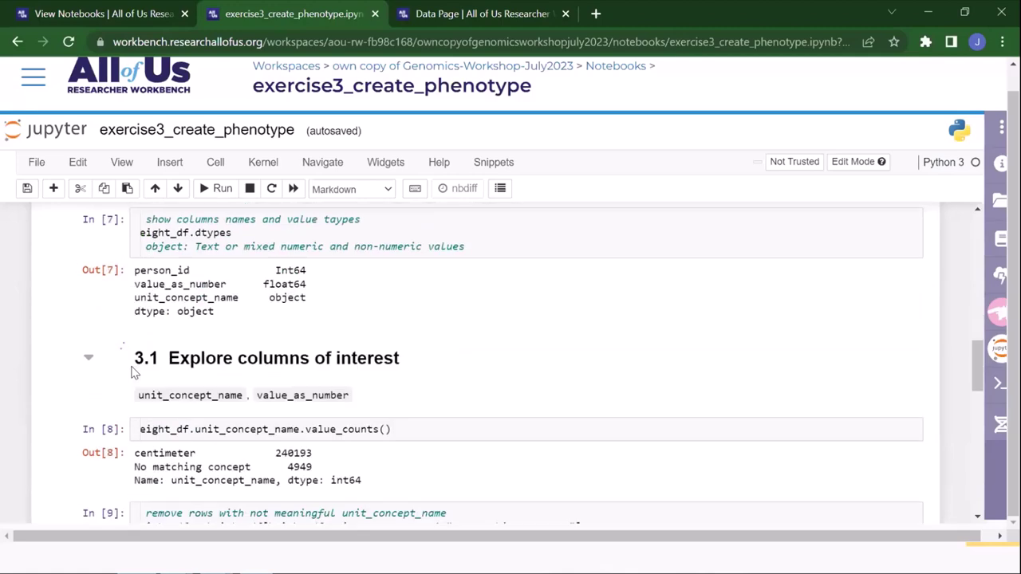
{"action": "scroll", "coordinate": [133, 372], "scroll_direction": "down", "scroll_amount": 10}
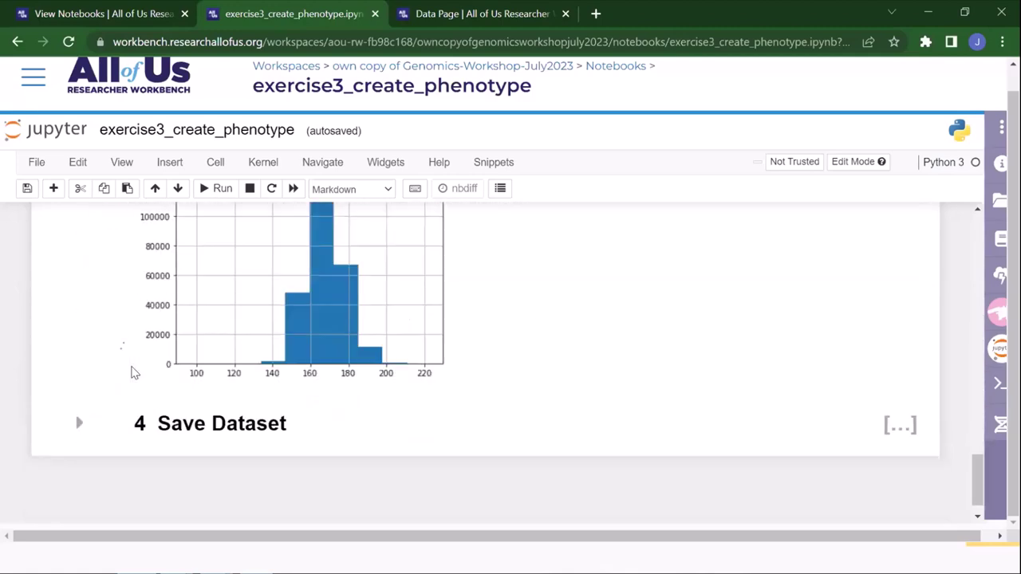
{"action": "scroll", "coordinate": [133, 372], "scroll_direction": "up", "scroll_amount": 3}
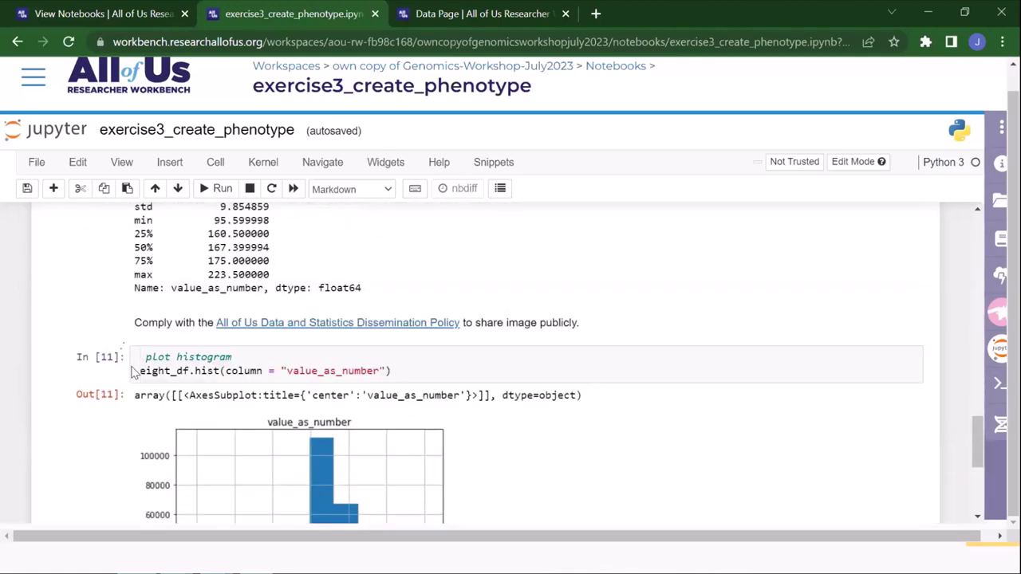
{"action": "scroll", "coordinate": [176, 357], "scroll_direction": "down", "scroll_amount": 3}
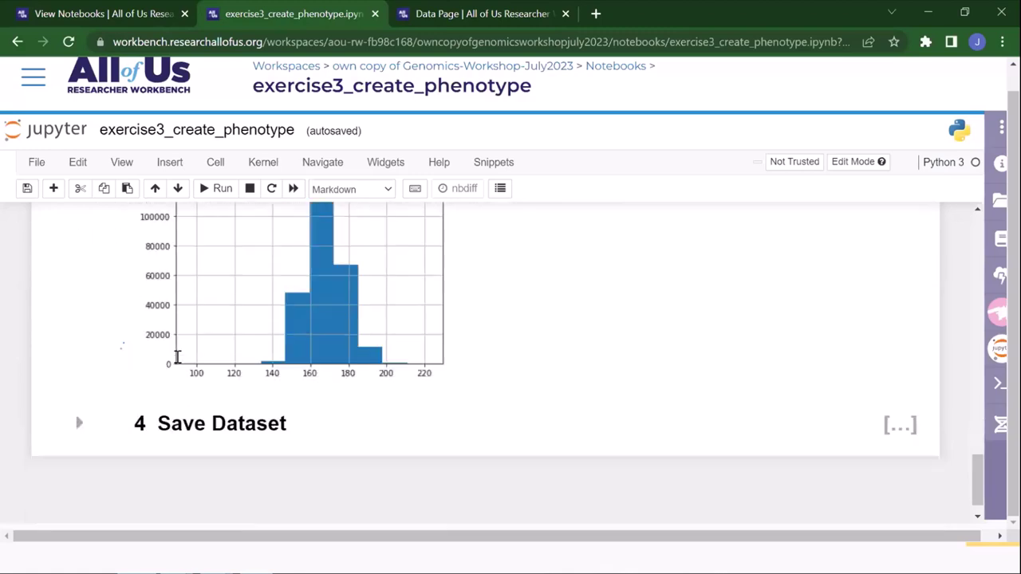
Expand the Save Dataset section, examine the Save to VM cells, and check the cloud environment's disk and deletion options
{"action": "left_click", "coordinate": [79, 396]}
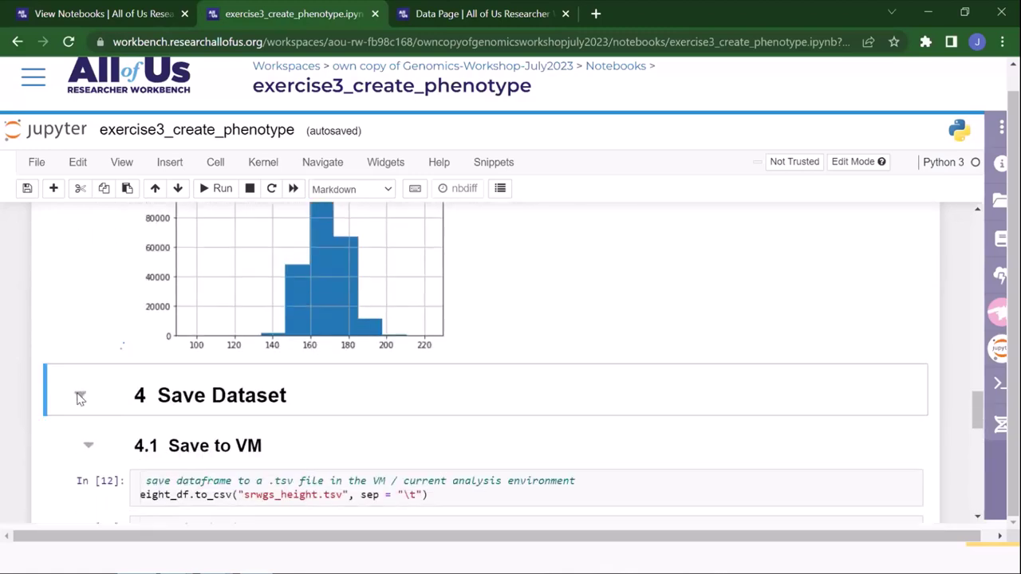
{"action": "scroll", "coordinate": [78, 398], "scroll_direction": "down", "scroll_amount": 2}
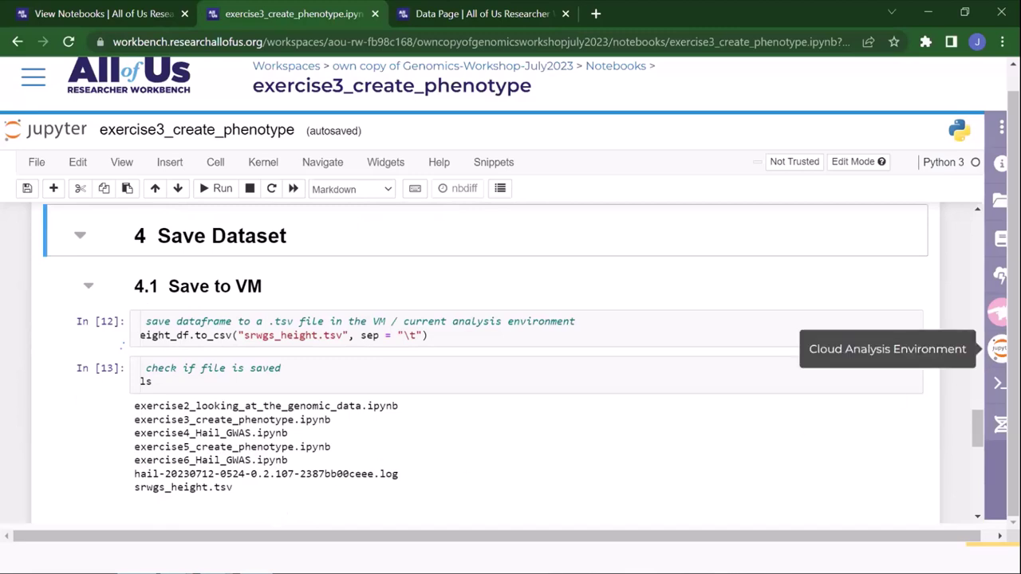
{"action": "left_click", "coordinate": [997, 348]}
{"action": "scroll", "coordinate": [597, 423], "scroll_direction": "down", "scroll_amount": 10}
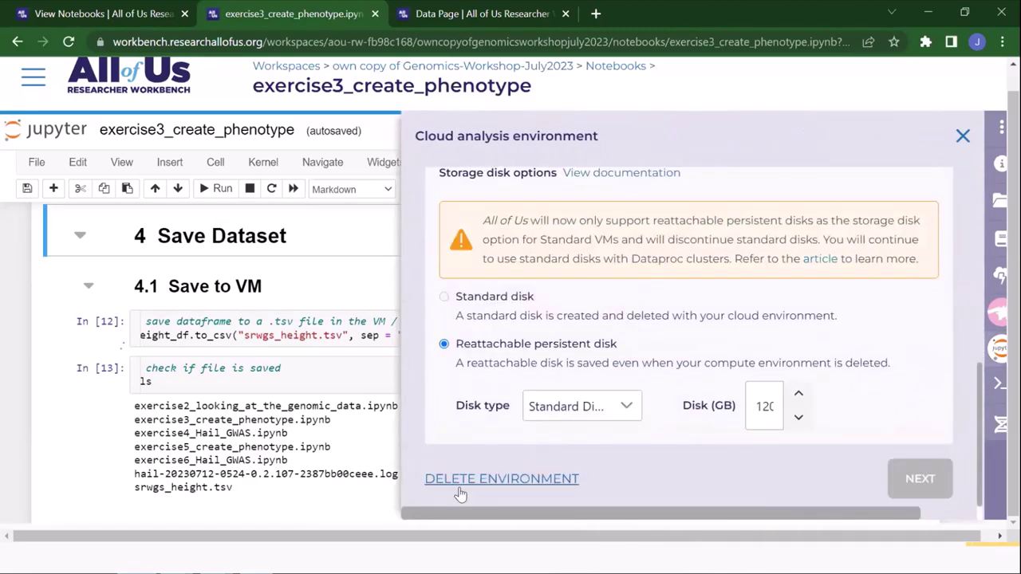
{"action": "left_click", "coordinate": [963, 136]}
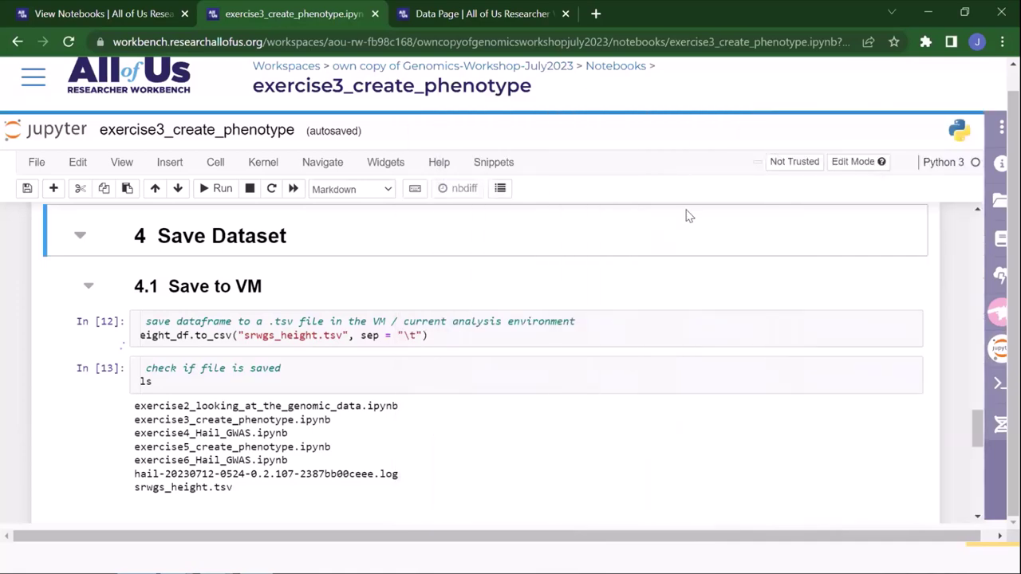
Collapse the Save to VM and Save to workspace bucket subsections and the Explore dataframe section
{"action": "left_click", "coordinate": [87, 287]}
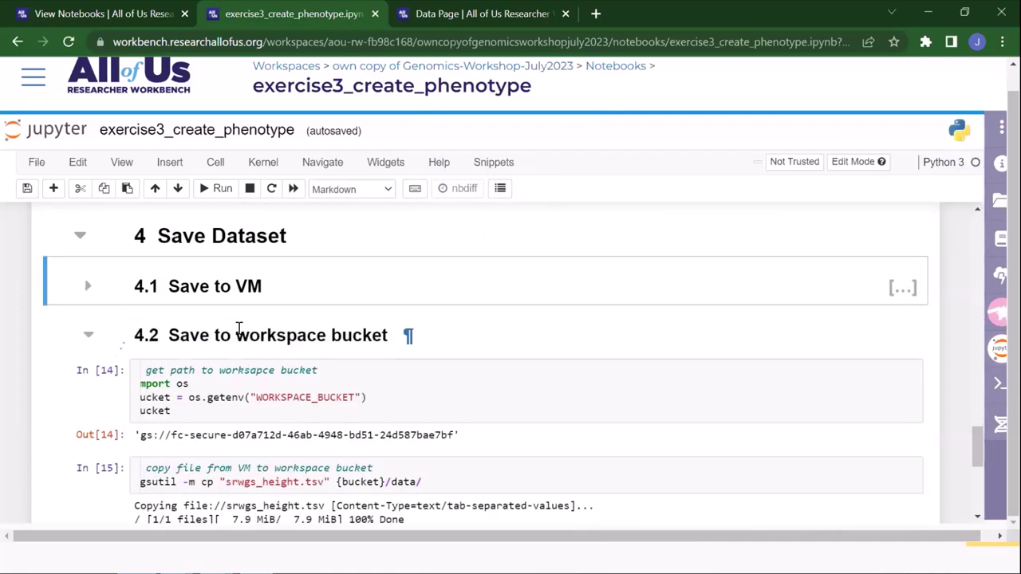
{"action": "left_click", "coordinate": [88, 340]}
{"action": "left_click", "coordinate": [87, 337]}
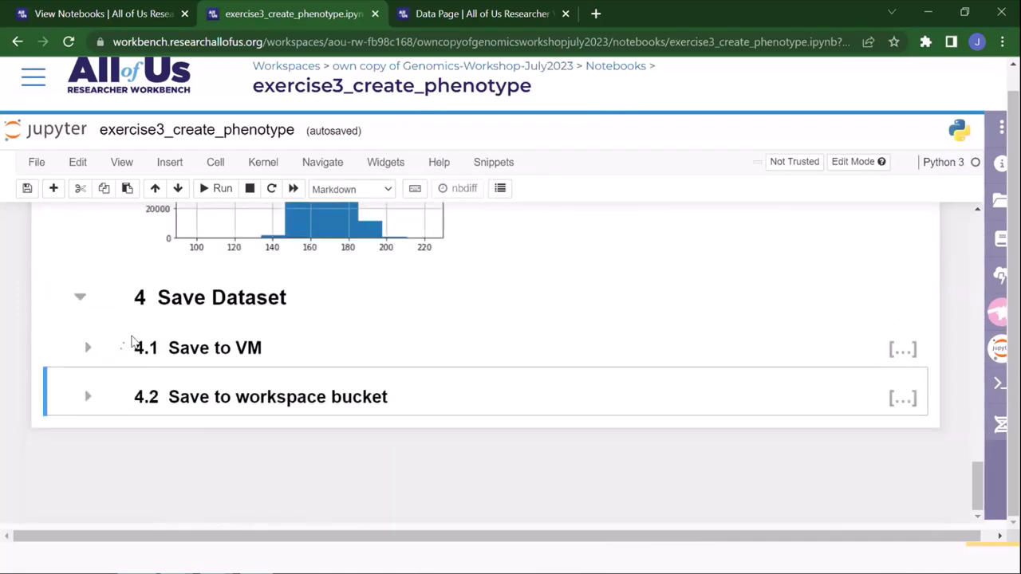
{"action": "scroll", "coordinate": [348, 351], "scroll_direction": "up", "scroll_amount": 5}
{"action": "scroll", "coordinate": [349, 351], "scroll_direction": "up", "scroll_amount": 20}
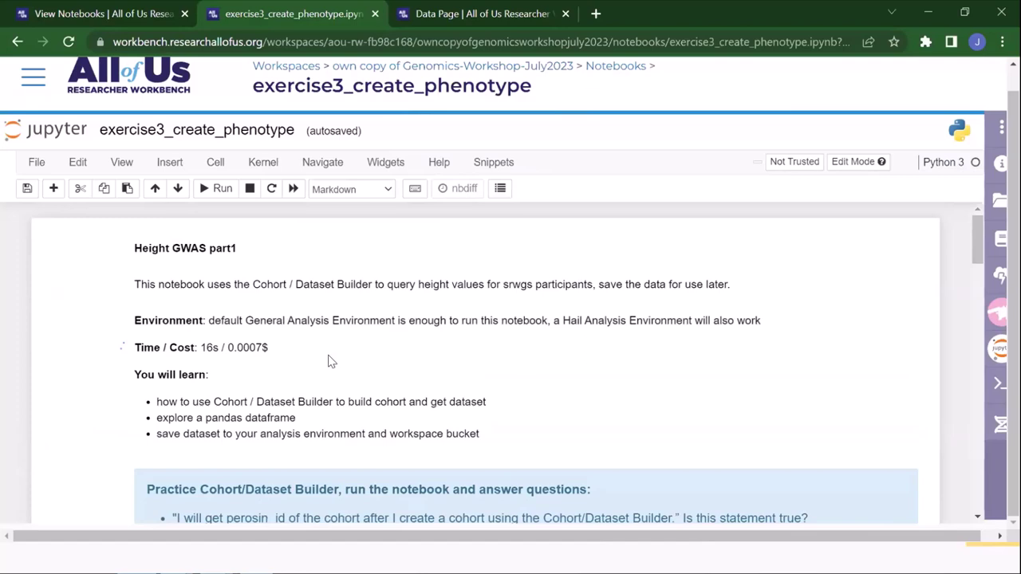
{"action": "scroll", "coordinate": [331, 361], "scroll_direction": "down", "scroll_amount": 4}
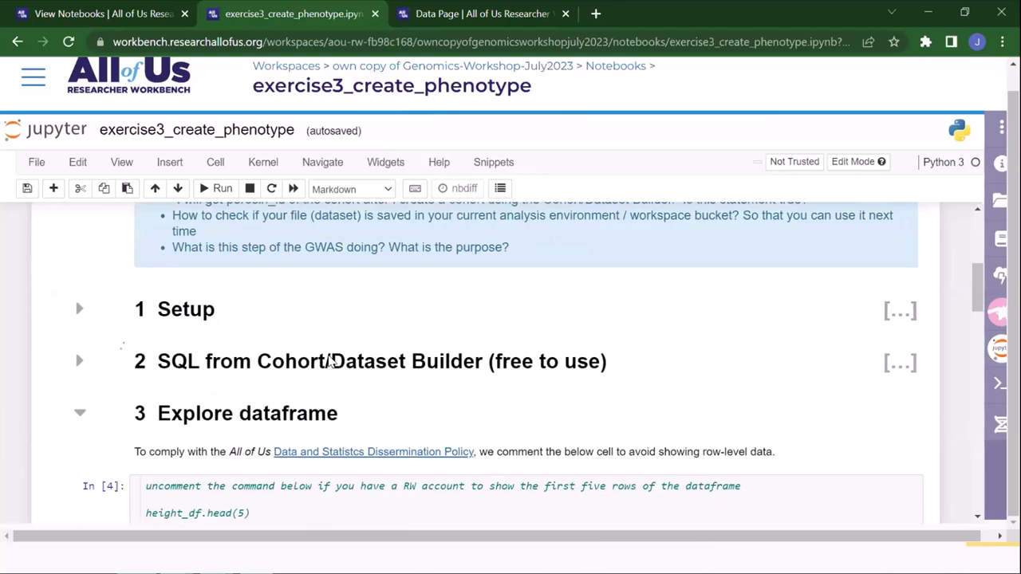
{"action": "scroll", "coordinate": [331, 361], "scroll_direction": "down", "scroll_amount": 1}
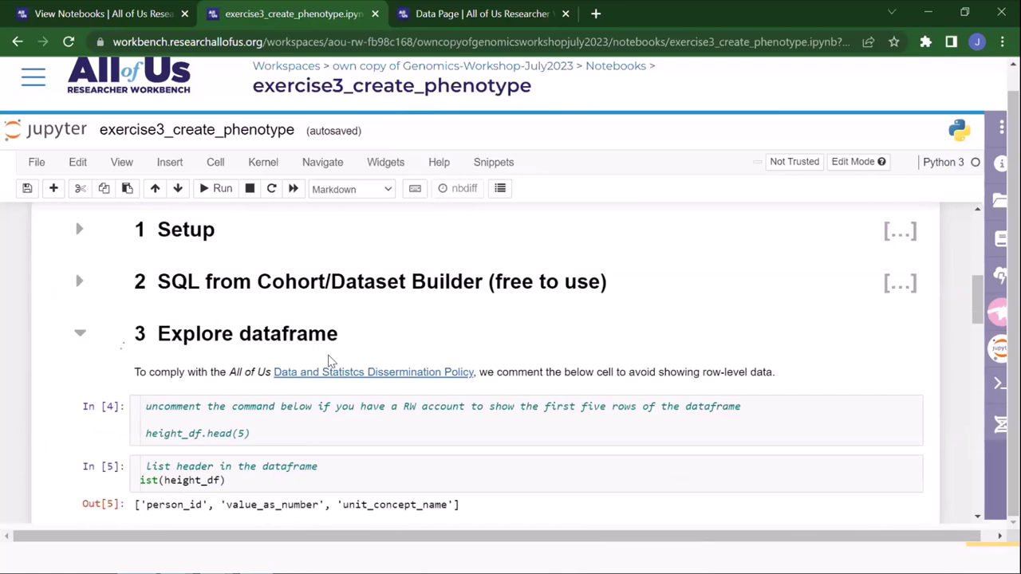
{"action": "left_click", "coordinate": [81, 336]}
{"action": "scroll", "coordinate": [103, 355], "scroll_direction": "up", "scroll_amount": 1}
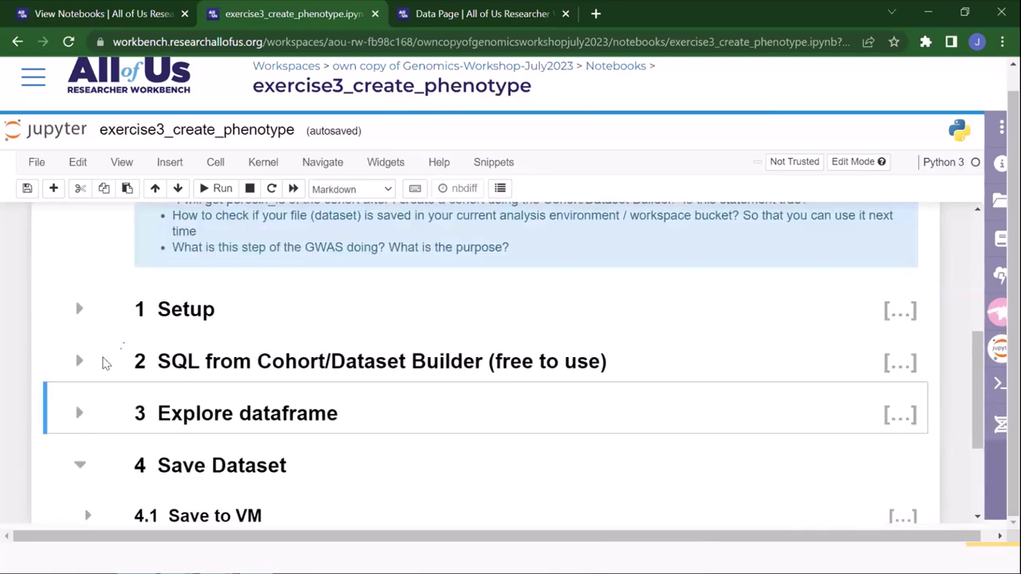
Review the notebook's introduction, learning objectives and practice questions above the Setup section
{"action": "scroll", "coordinate": [102, 363], "scroll_direction": "up", "scroll_amount": 3}
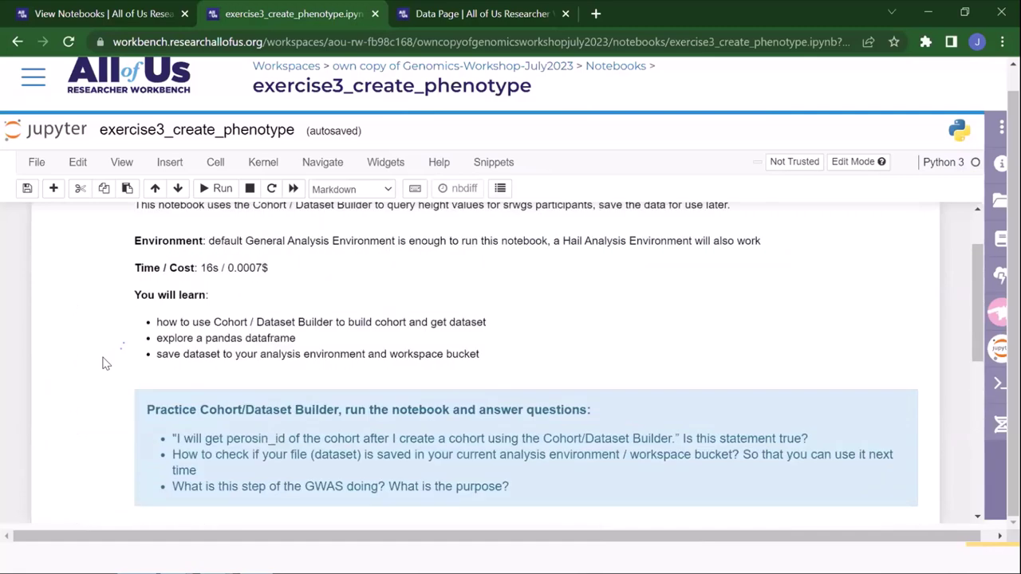
{"action": "scroll", "coordinate": [102, 364], "scroll_direction": "up", "scroll_amount": 1}
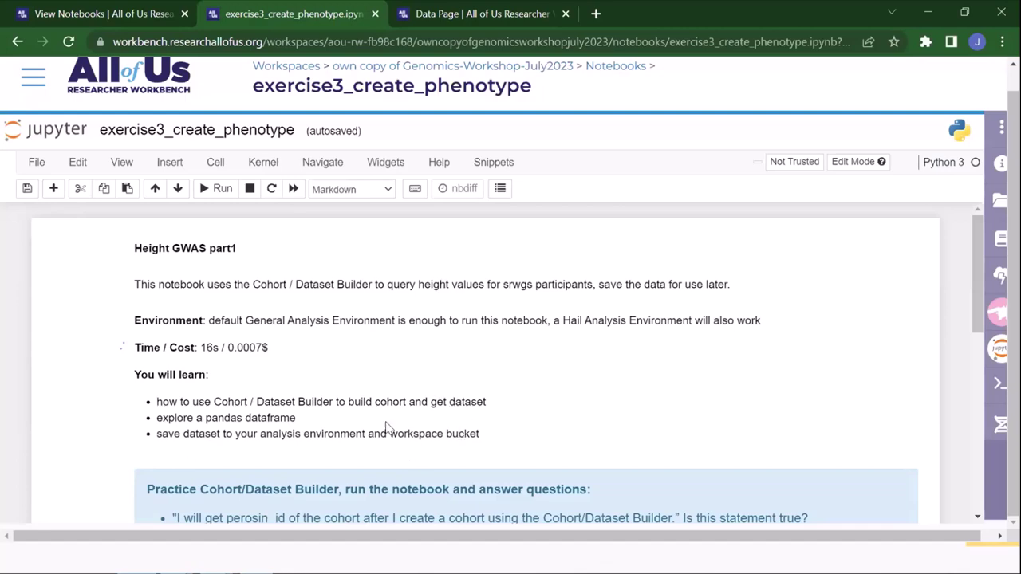
{"action": "scroll", "coordinate": [385, 420], "scroll_direction": "down", "scroll_amount": 2}
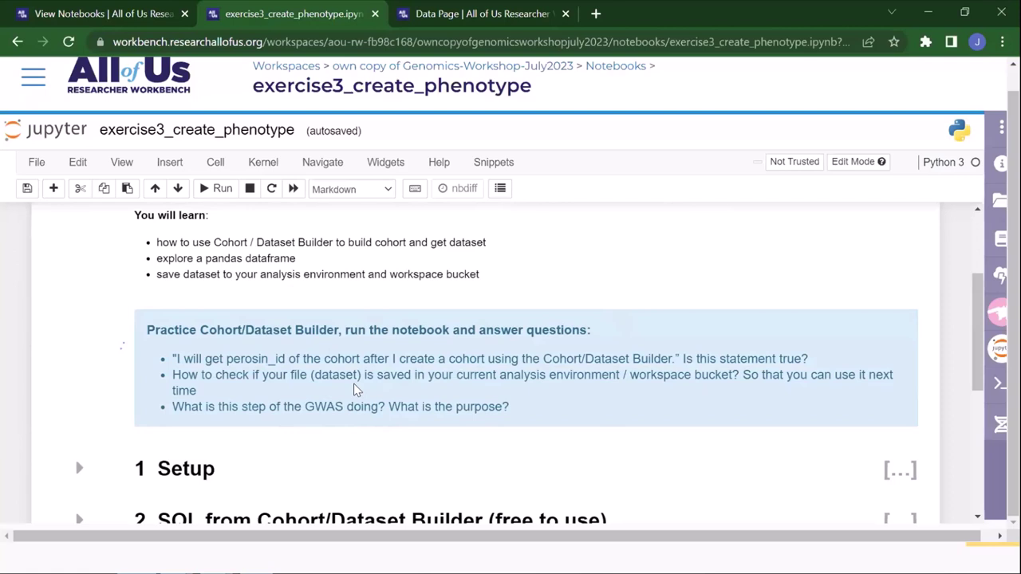
{"action": "scroll", "coordinate": [356, 390], "scroll_direction": "down", "scroll_amount": 2}
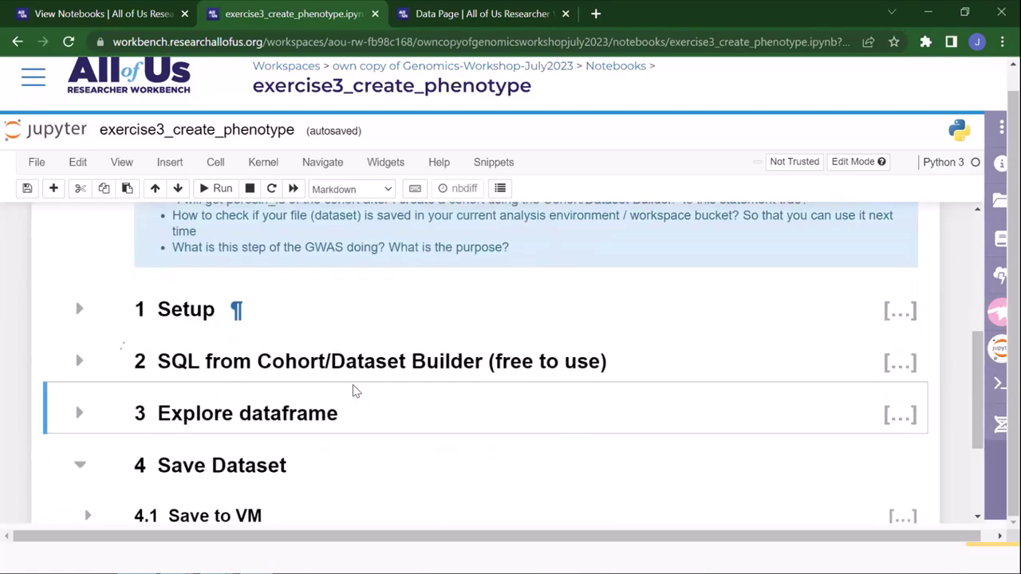
Expand the Setup section and examine its datetime start-time cell
{"action": "left_click", "coordinate": [79, 313]}
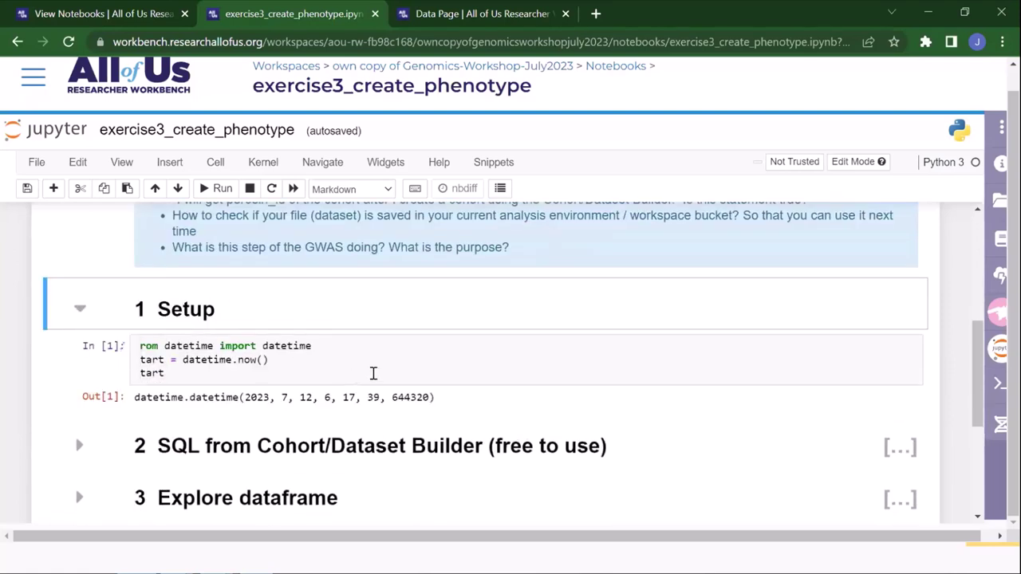
{"action": "left_click", "coordinate": [372, 373]}
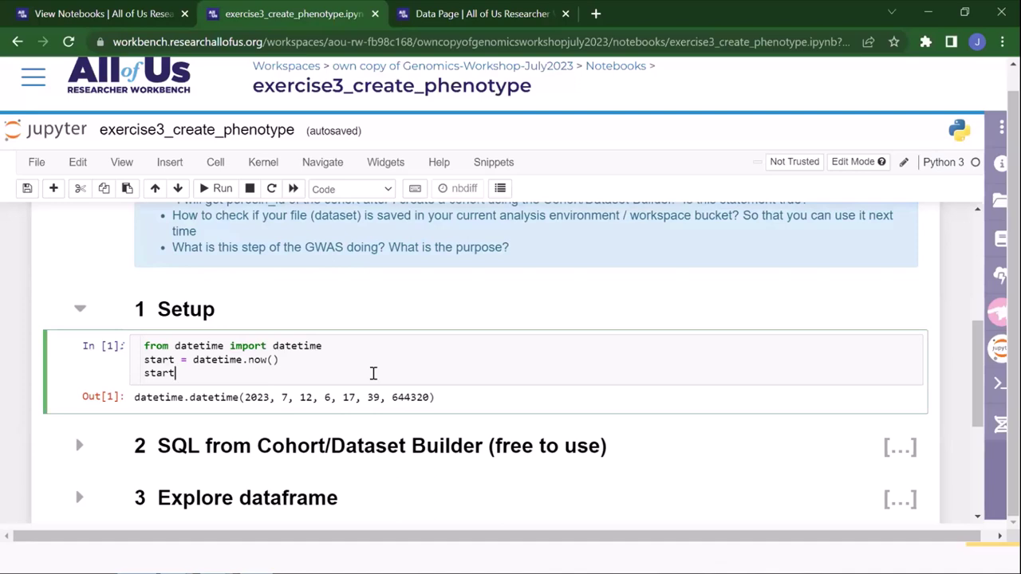
{"action": "scroll", "coordinate": [373, 375], "scroll_direction": "down", "scroll_amount": 1}
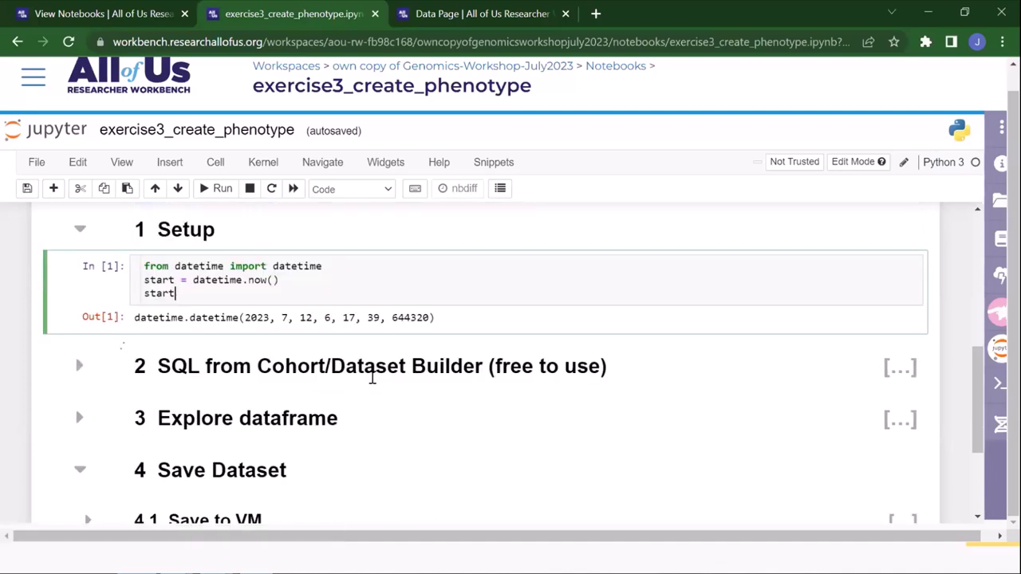
Expand the SQL from Cohort/Dataset Builder section and review its cohort, concept set and dataset instructions and the generated measurement query
{"action": "left_click", "coordinate": [80, 365]}
{"action": "scroll", "coordinate": [321, 396], "scroll_direction": "down", "scroll_amount": 1}
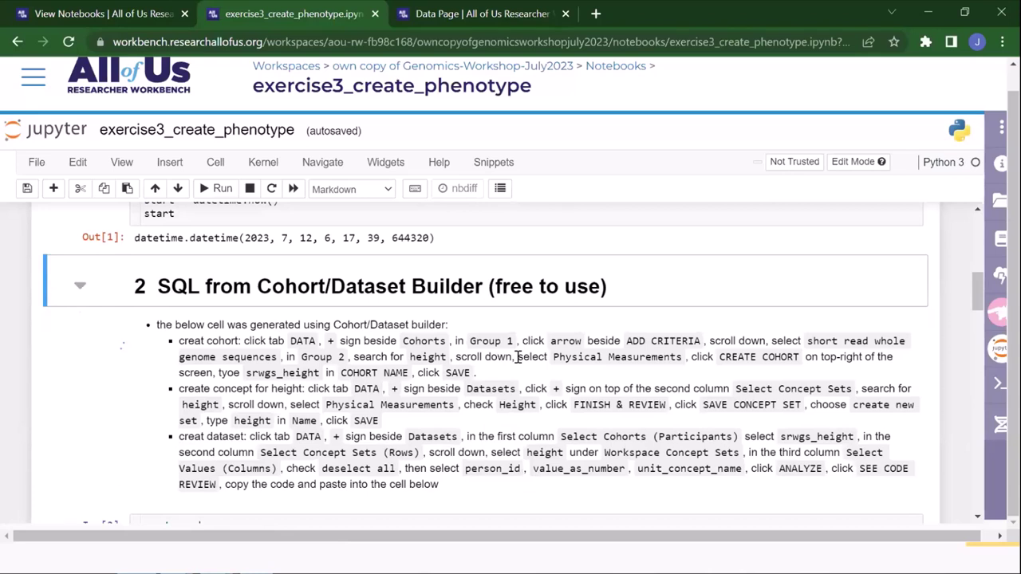
{"action": "scroll", "coordinate": [516, 357], "scroll_direction": "down", "scroll_amount": 3}
{"action": "scroll", "coordinate": [516, 356], "scroll_direction": "down", "scroll_amount": 12}
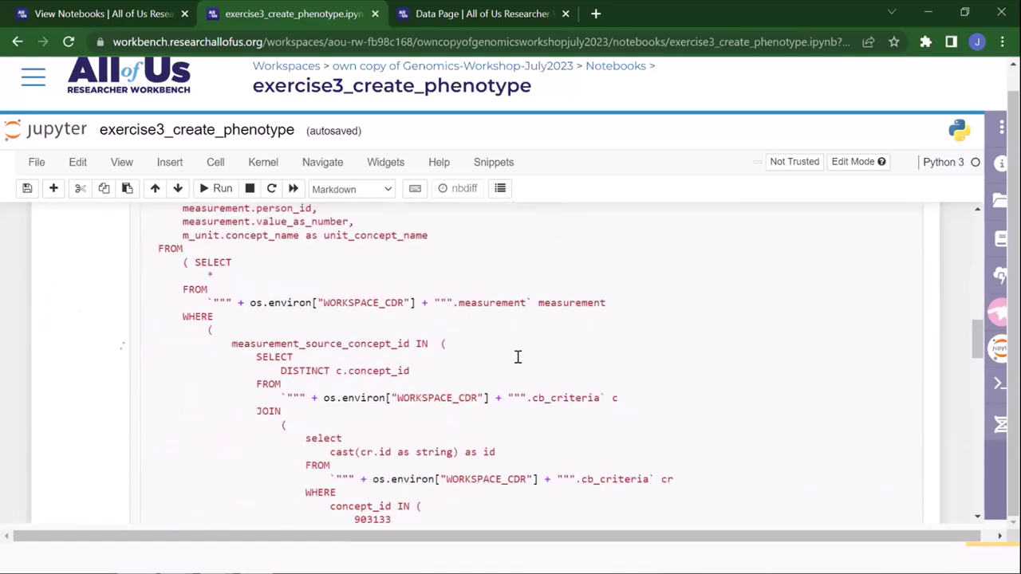
{"action": "scroll", "coordinate": [516, 356], "scroll_direction": "up", "scroll_amount": 11}
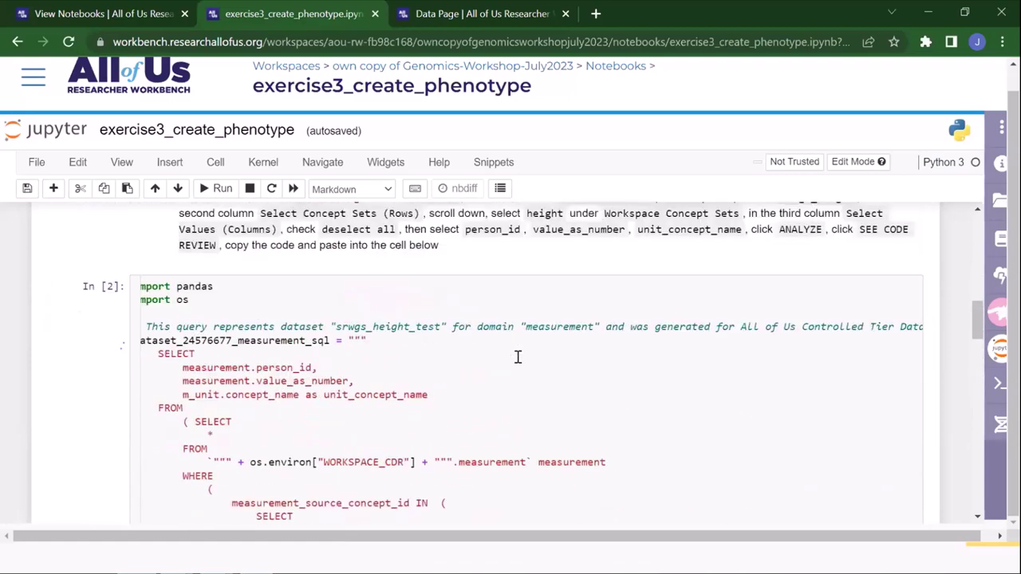
{"action": "scroll", "coordinate": [517, 356], "scroll_direction": "up", "scroll_amount": 3}
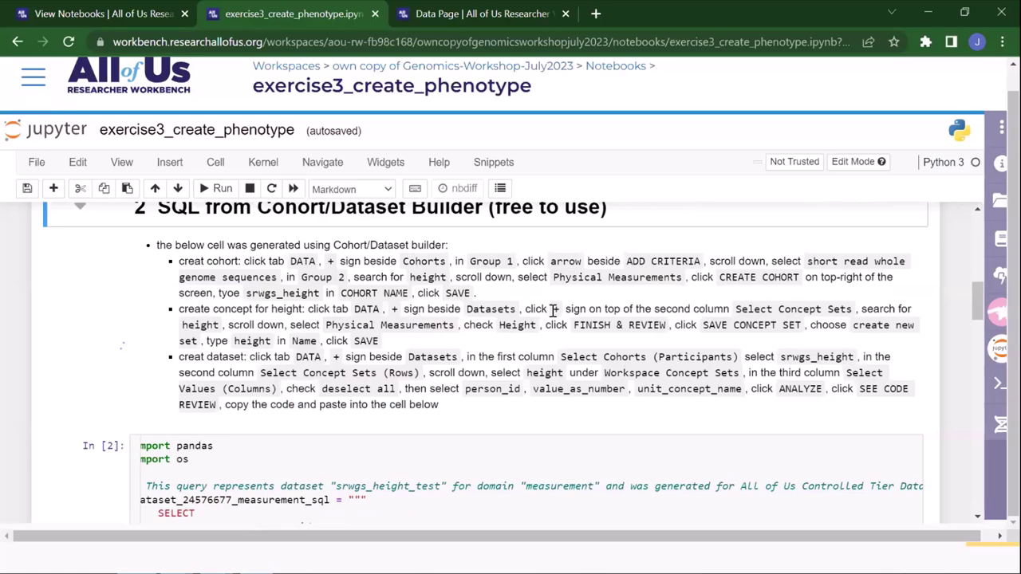
{"action": "scroll", "coordinate": [552, 310], "scroll_direction": "down", "scroll_amount": 3}
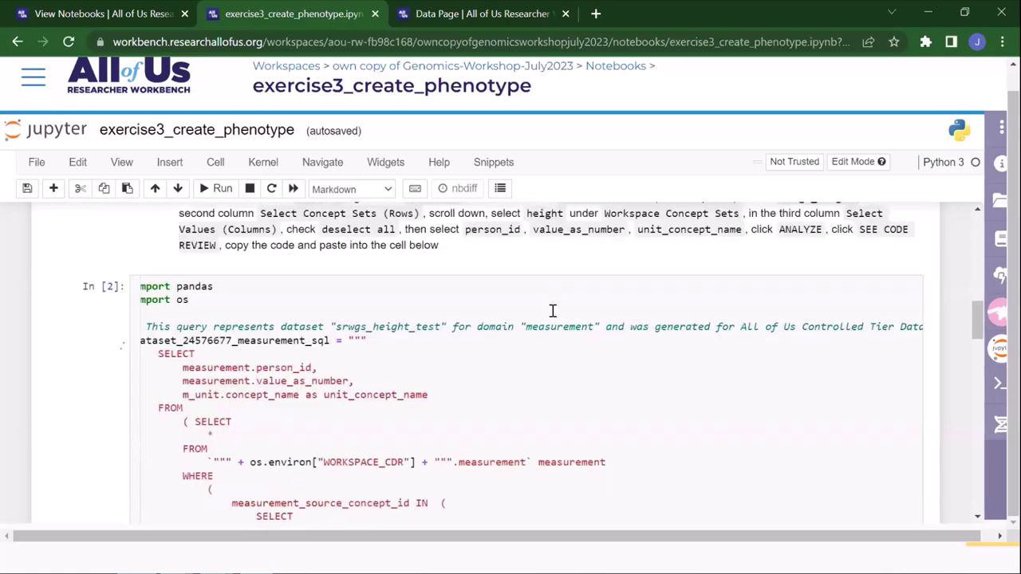
{"action": "left_click_drag", "start_coordinate": [271, 246], "coordinate": [435, 248]}
{"action": "scroll", "coordinate": [393, 315], "scroll_direction": "down", "scroll_amount": 10}
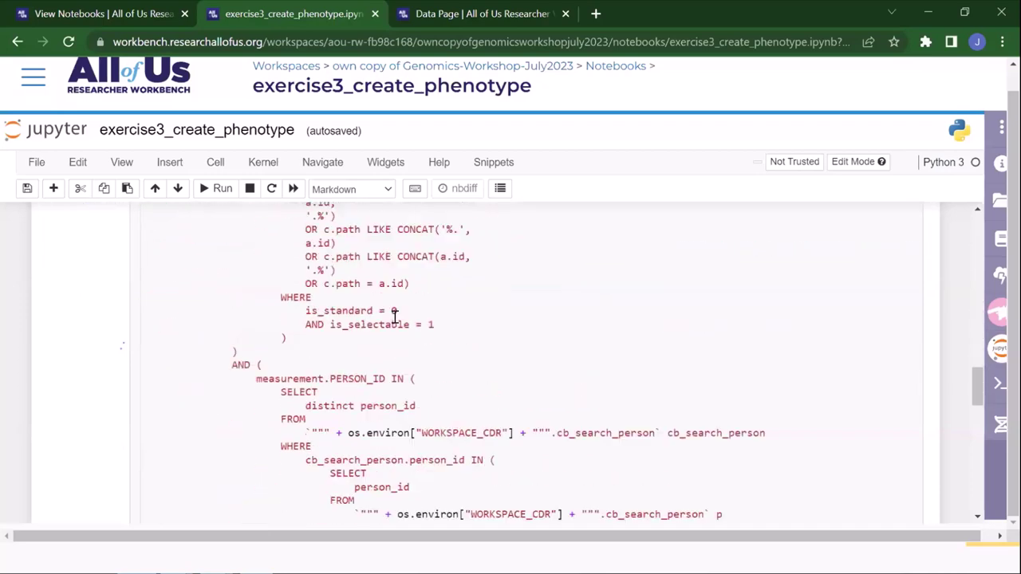
{"action": "scroll", "coordinate": [393, 315], "scroll_direction": "down", "scroll_amount": 15}
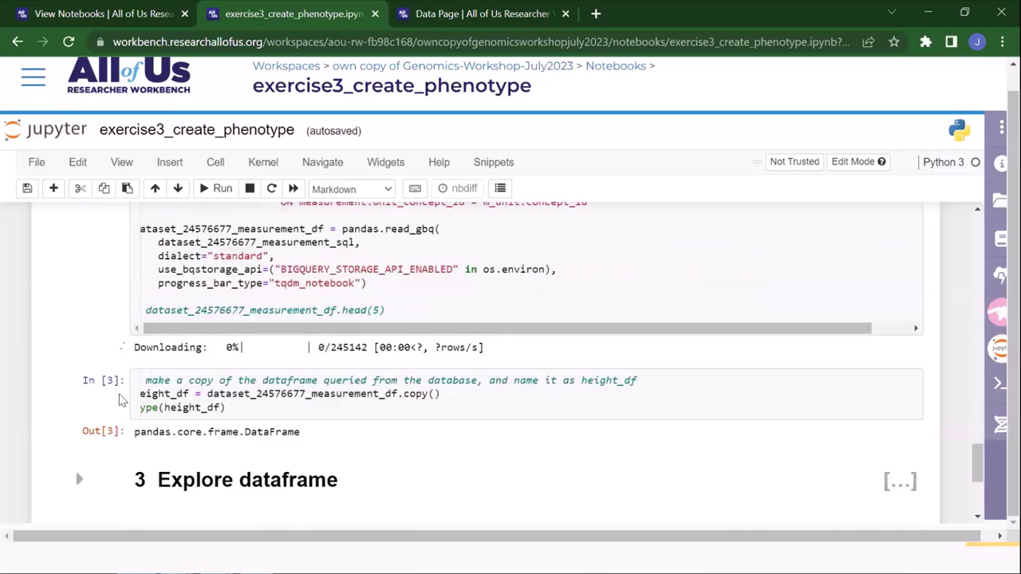
Examine the query's download row count, the cell copying the queried dataframe to height_df, and its type output
{"action": "left_click", "coordinate": [268, 394]}
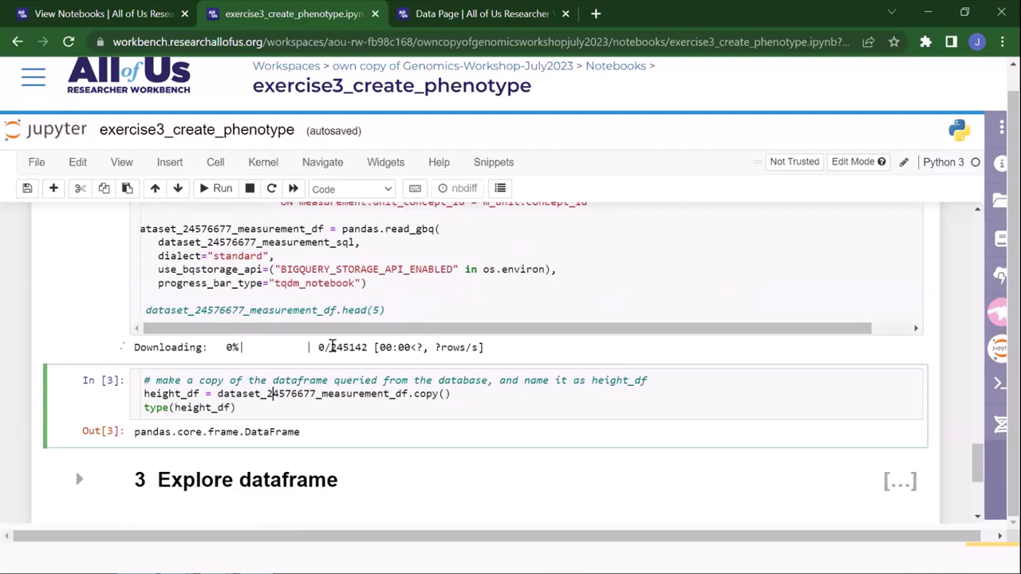
{"action": "left_click_drag", "start_coordinate": [332, 347], "coordinate": [369, 343]}
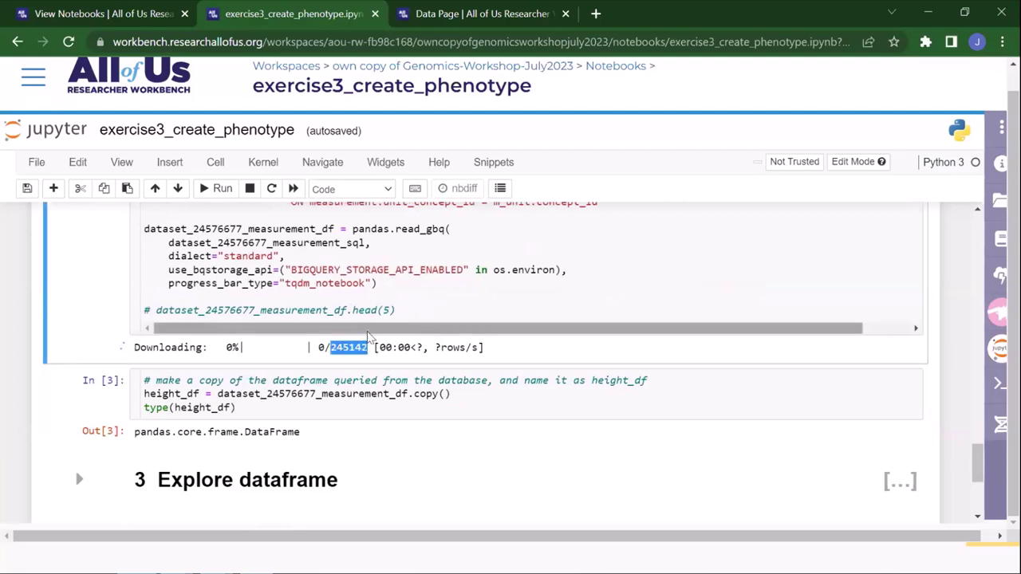
{"action": "scroll", "coordinate": [368, 337], "scroll_direction": "down", "scroll_amount": 1}
{"action": "left_click", "coordinate": [315, 328]}
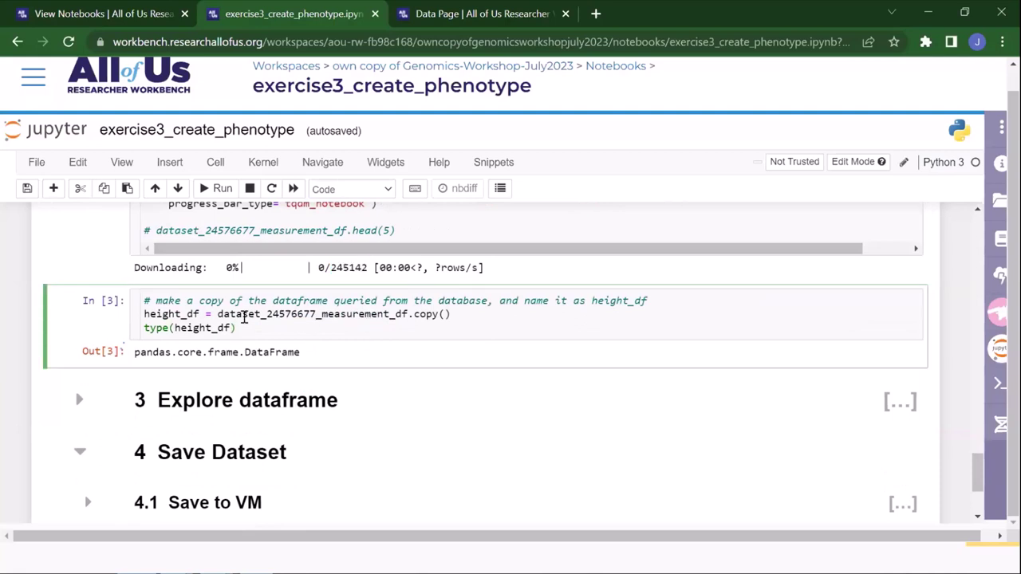
{"action": "left_click_drag", "start_coordinate": [200, 313], "coordinate": [143, 314]}
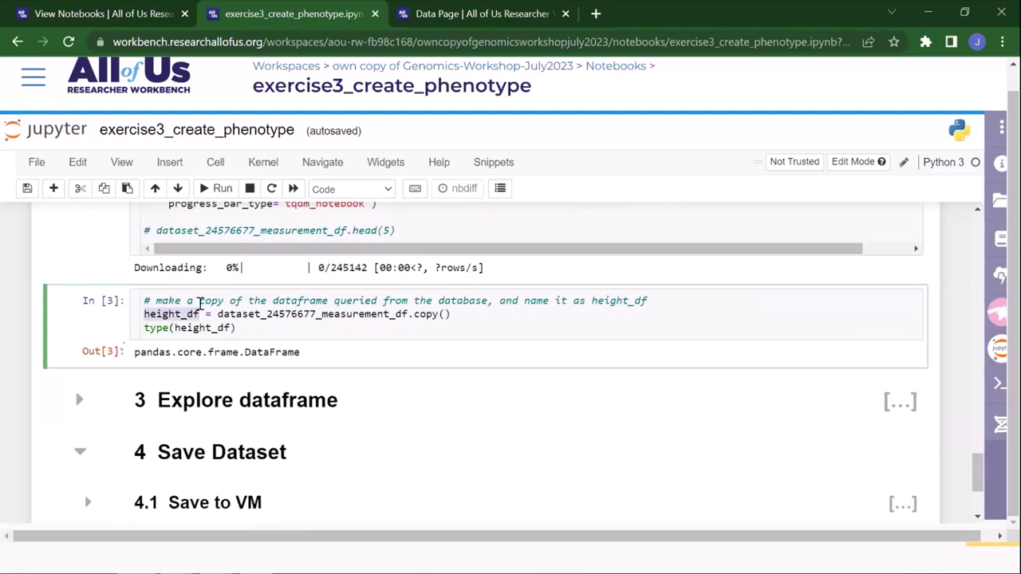
{"action": "scroll", "coordinate": [247, 309], "scroll_direction": "down", "scroll_amount": 1}
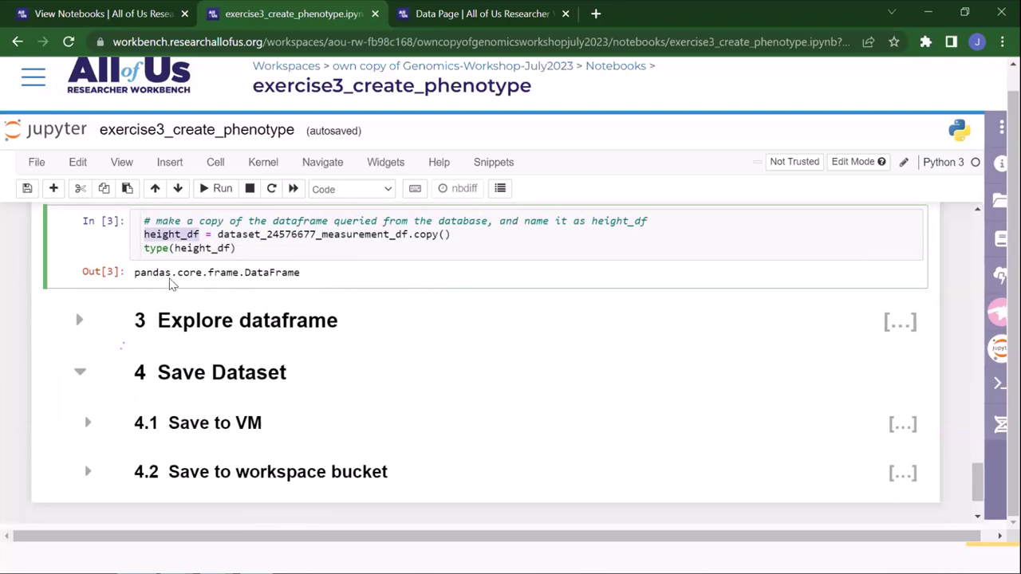
{"action": "left_click_drag", "start_coordinate": [170, 283], "coordinate": [299, 275]}
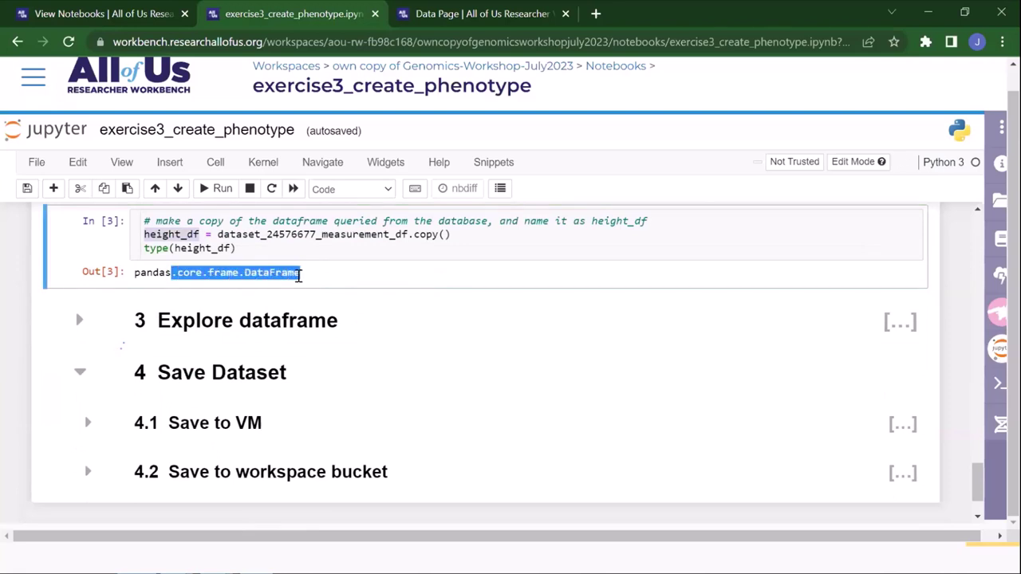
Expand the Explore dataframe section and skim its first cells, from the commented height_df.head(5) to height_df.dtypes
{"action": "left_click", "coordinate": [80, 322]}
{"action": "scroll", "coordinate": [358, 359], "scroll_direction": "down", "scroll_amount": 1}
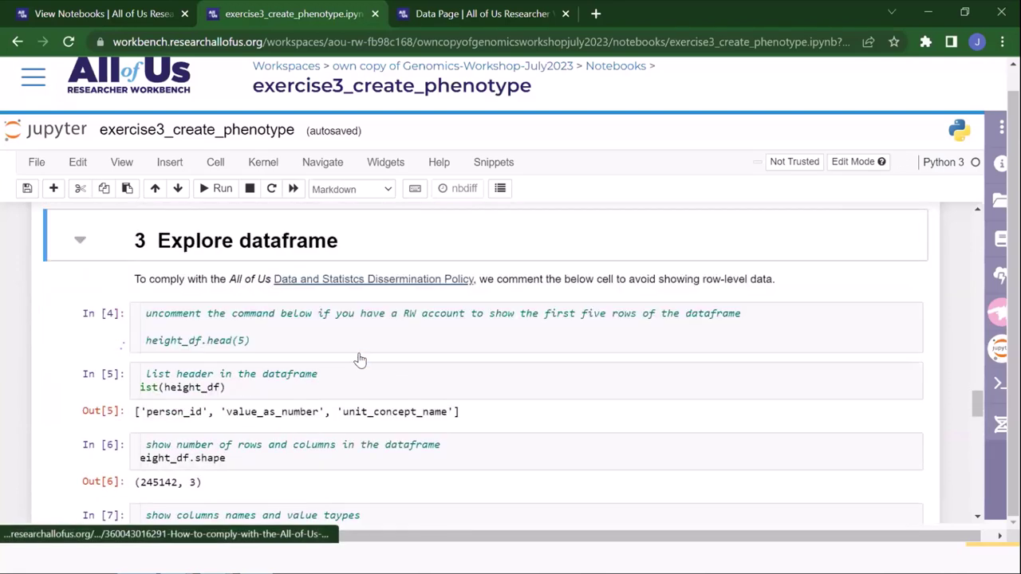
{"action": "left_click", "coordinate": [364, 330]}
{"action": "left_click", "coordinate": [332, 375]}
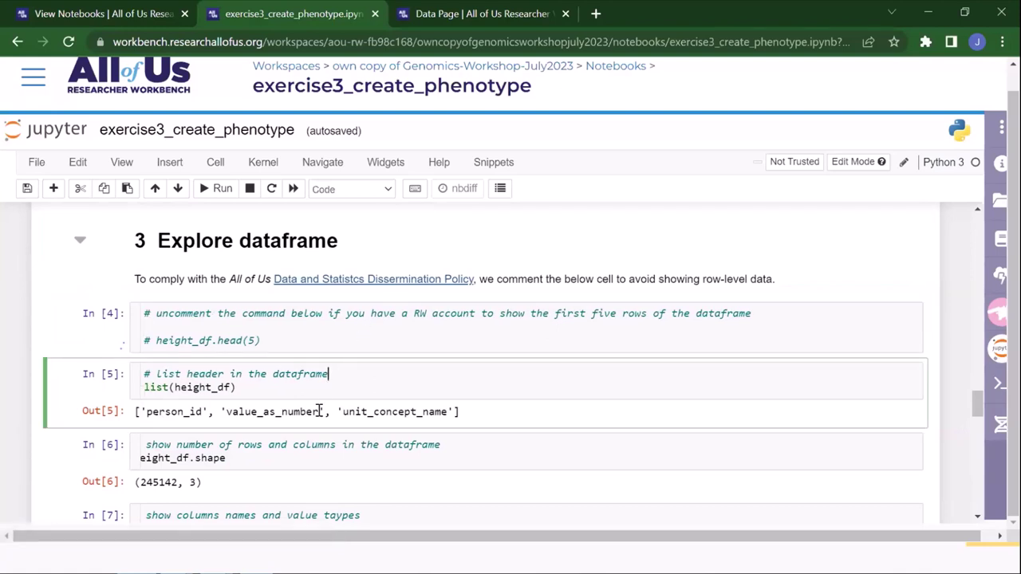
{"action": "left_click", "coordinate": [271, 445]}
{"action": "scroll", "coordinate": [342, 433], "scroll_direction": "down", "scroll_amount": 1}
{"action": "left_click", "coordinate": [339, 449]}
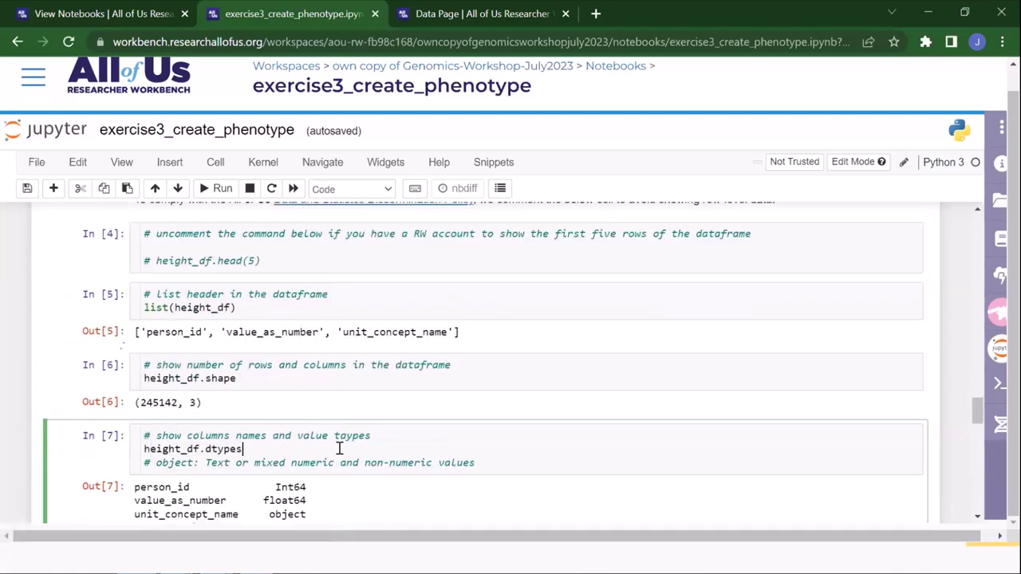
{"action": "scroll", "coordinate": [355, 333], "scroll_direction": "up", "scroll_amount": 1}
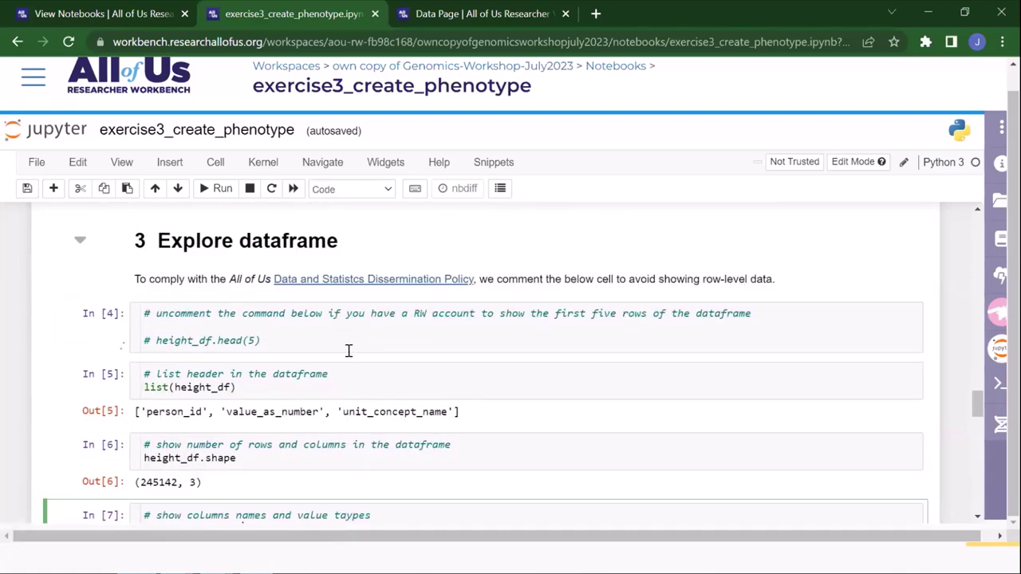
Examine the list(height_df), height_df.shape and height_df.dtypes cells together with their outputs
{"action": "left_click_drag", "start_coordinate": [273, 386], "coordinate": [141, 386]}
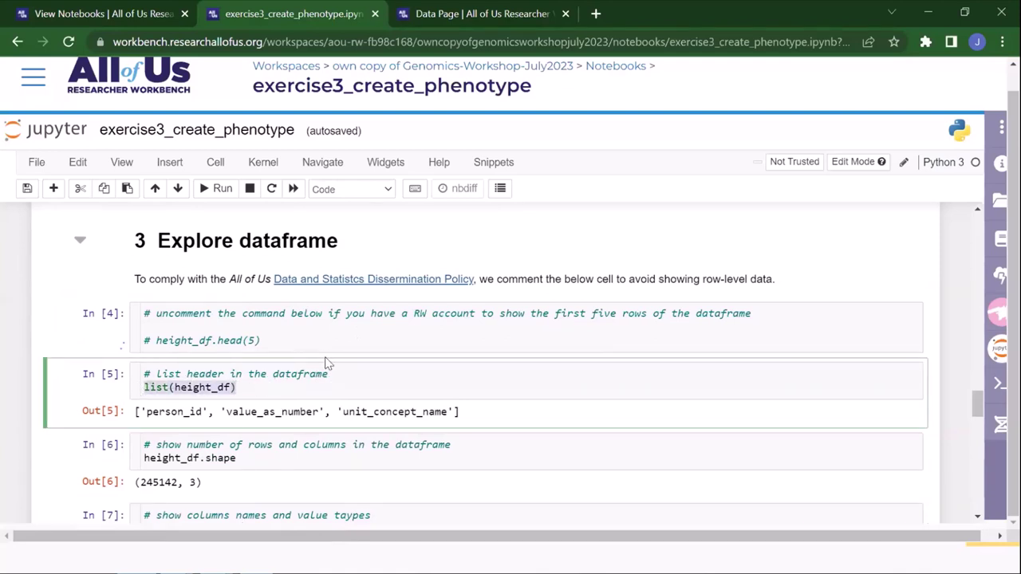
{"action": "scroll", "coordinate": [324, 363], "scroll_direction": "down", "scroll_amount": 1}
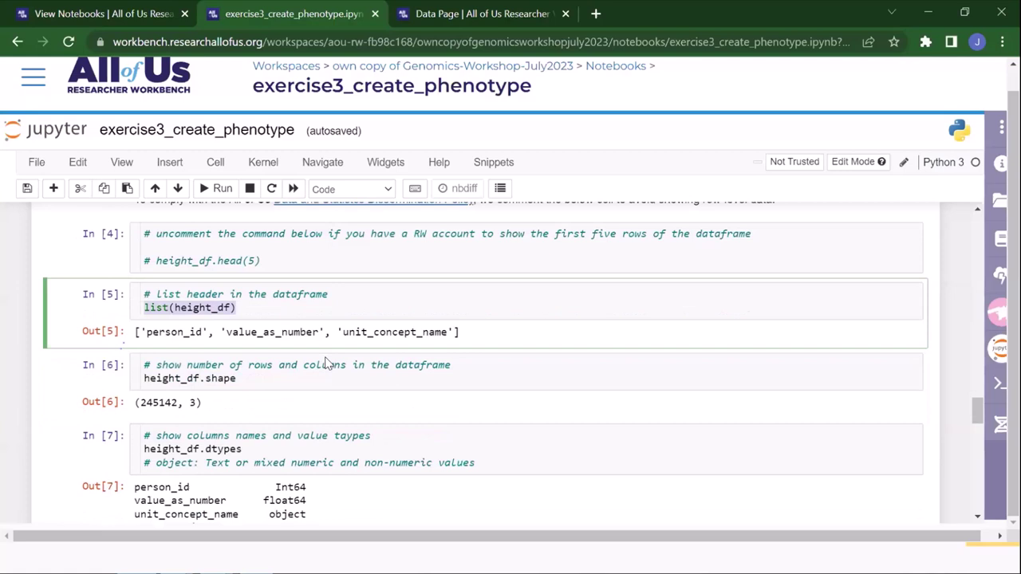
{"action": "left_click", "coordinate": [273, 375]}
{"action": "left_click_drag", "start_coordinate": [179, 401], "coordinate": [141, 403]}
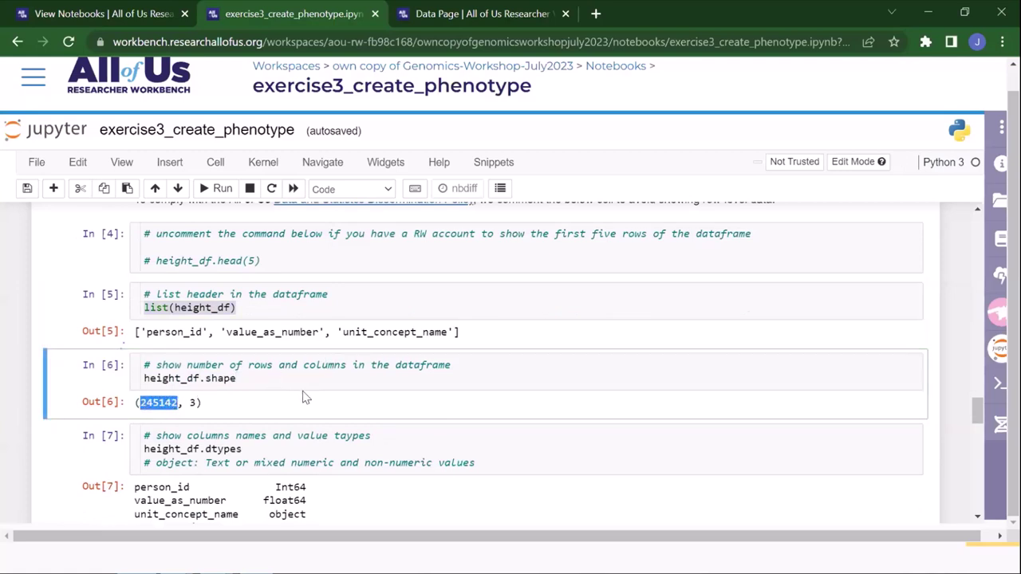
{"action": "scroll", "coordinate": [304, 396], "scroll_direction": "down", "scroll_amount": 1}
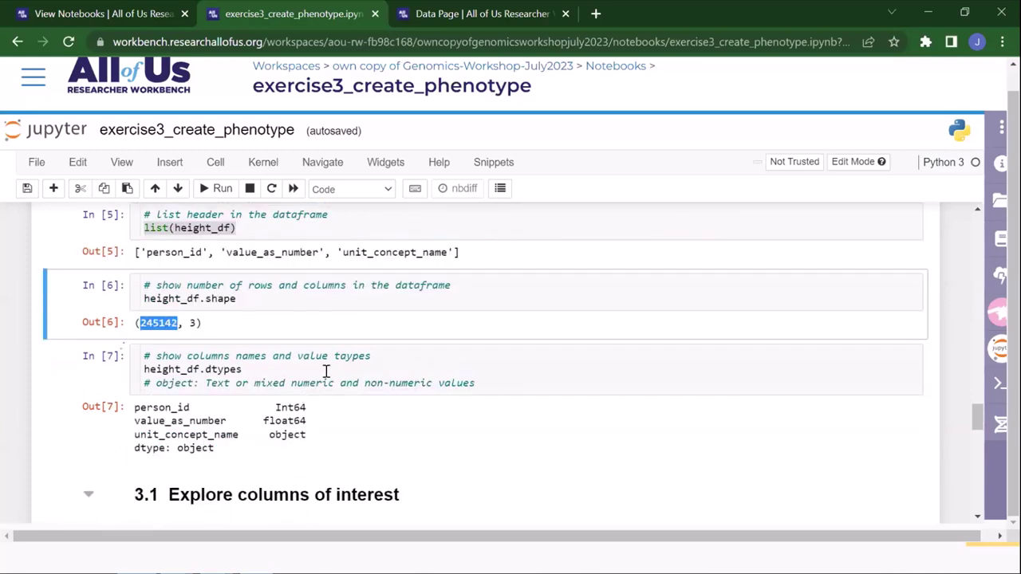
{"action": "left_click", "coordinate": [327, 370]}
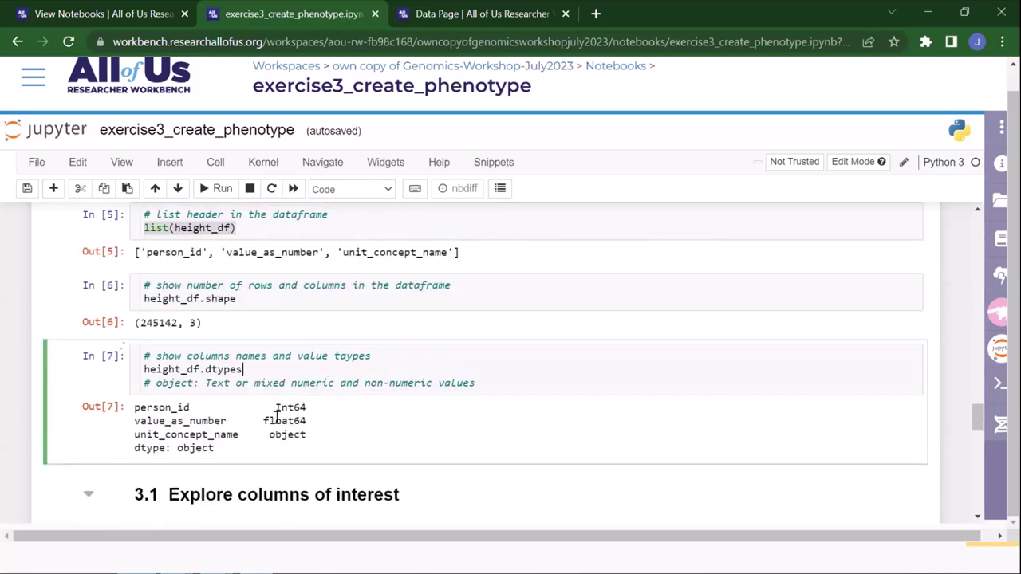
Examine the unit_concept_name value counts cell under Explore columns of interest, highlighting the column name in the code
{"action": "scroll", "coordinate": [278, 417], "scroll_direction": "down", "scroll_amount": 1}
{"action": "scroll", "coordinate": [279, 411], "scroll_direction": "down", "scroll_amount": 1}
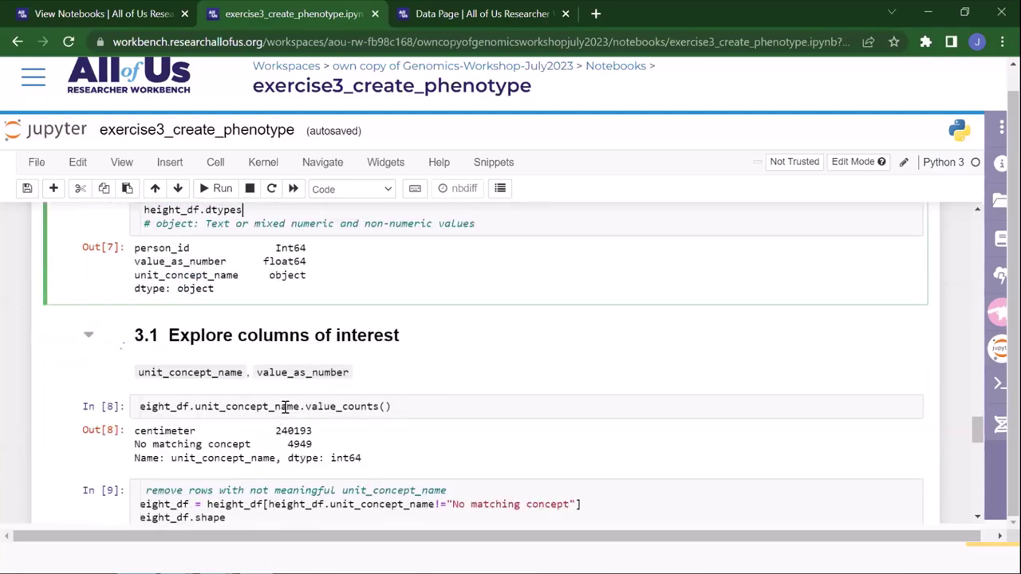
{"action": "scroll", "coordinate": [287, 397], "scroll_direction": "down", "scroll_amount": 1}
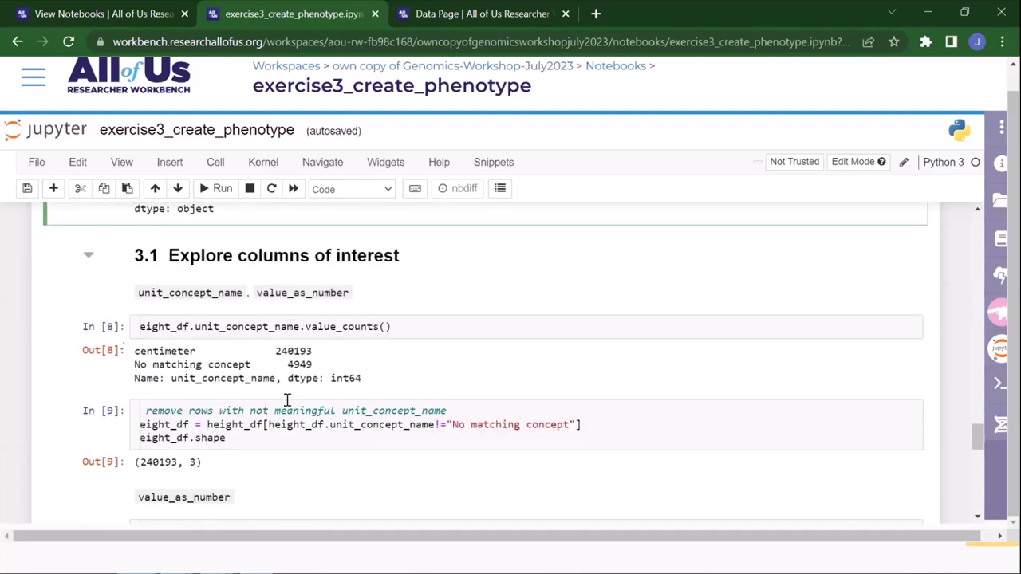
{"action": "left_click", "coordinate": [327, 328]}
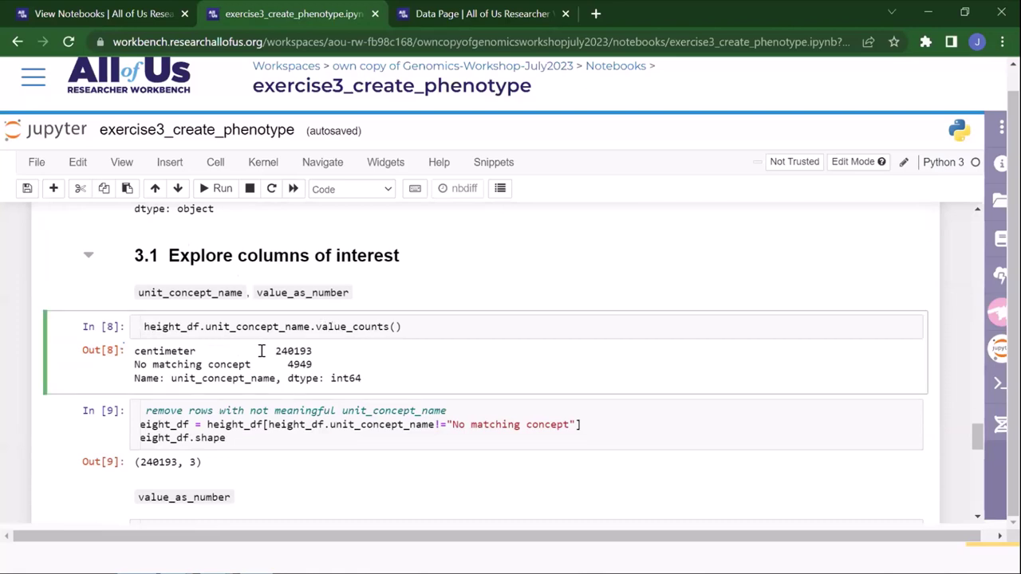
{"action": "left_click_drag", "start_coordinate": [309, 326], "coordinate": [238, 326]}
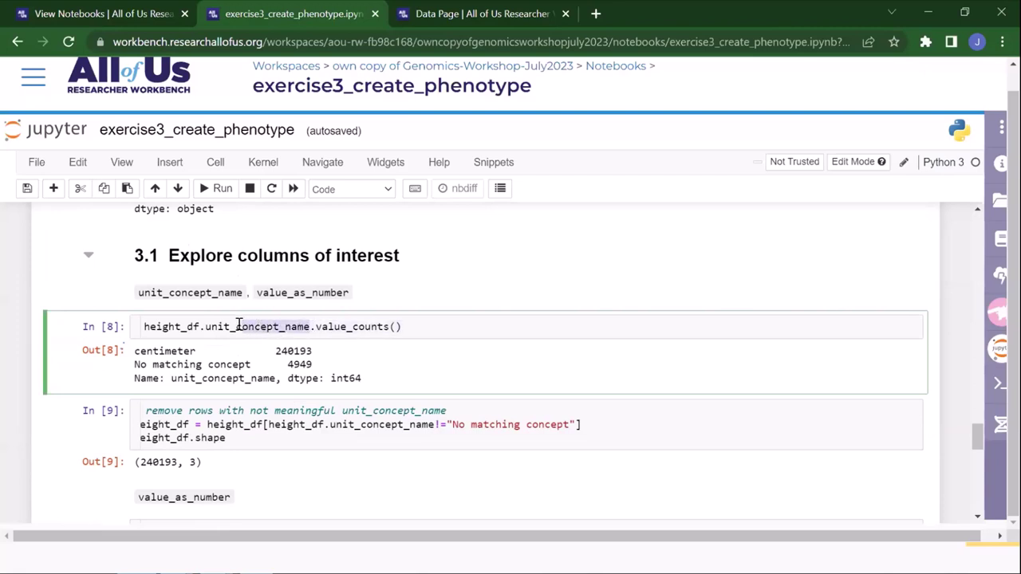
{"action": "left_click", "coordinate": [305, 326]}
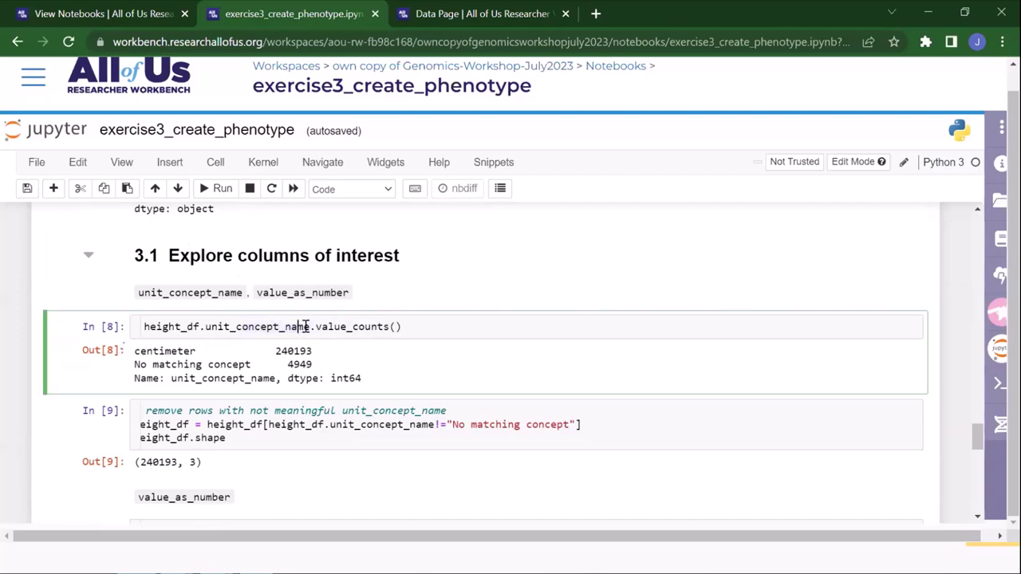
{"action": "left_click_drag", "start_coordinate": [308, 326], "coordinate": [209, 327]}
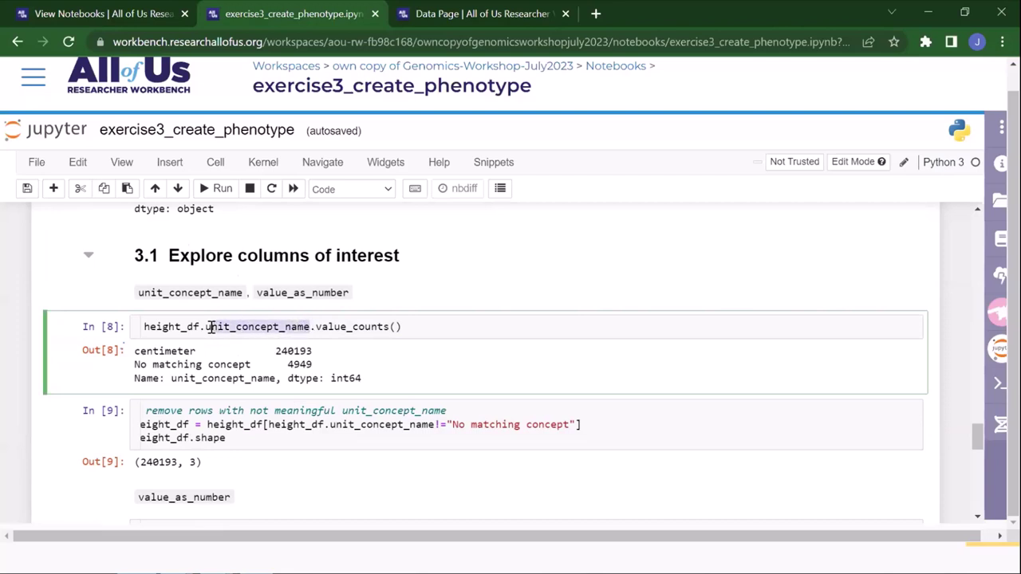
Examine the cell filtering out "No matching concept" rows and the value_as_number describe() summary, highlighting that column name
{"action": "left_click", "coordinate": [239, 413]}
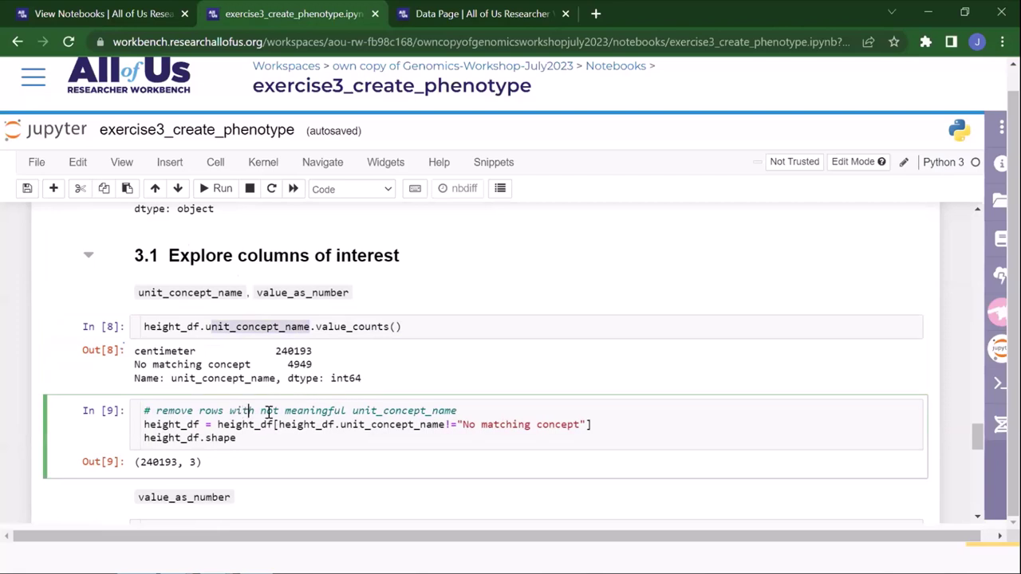
{"action": "left_click", "coordinate": [286, 433]}
{"action": "scroll", "coordinate": [379, 420], "scroll_direction": "down", "scroll_amount": 2}
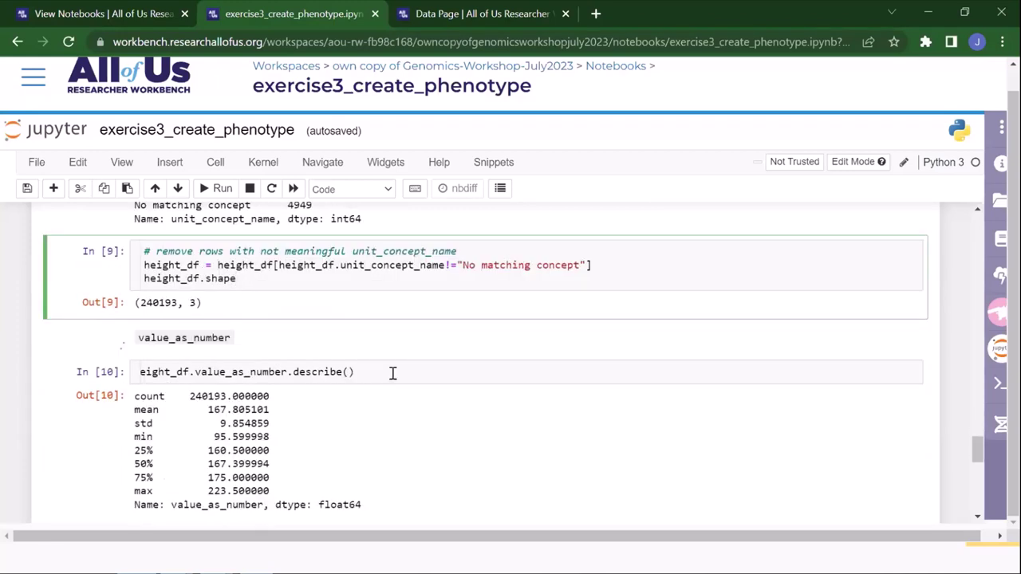
{"action": "left_click", "coordinate": [393, 373]}
{"action": "left_click", "coordinate": [355, 396]}
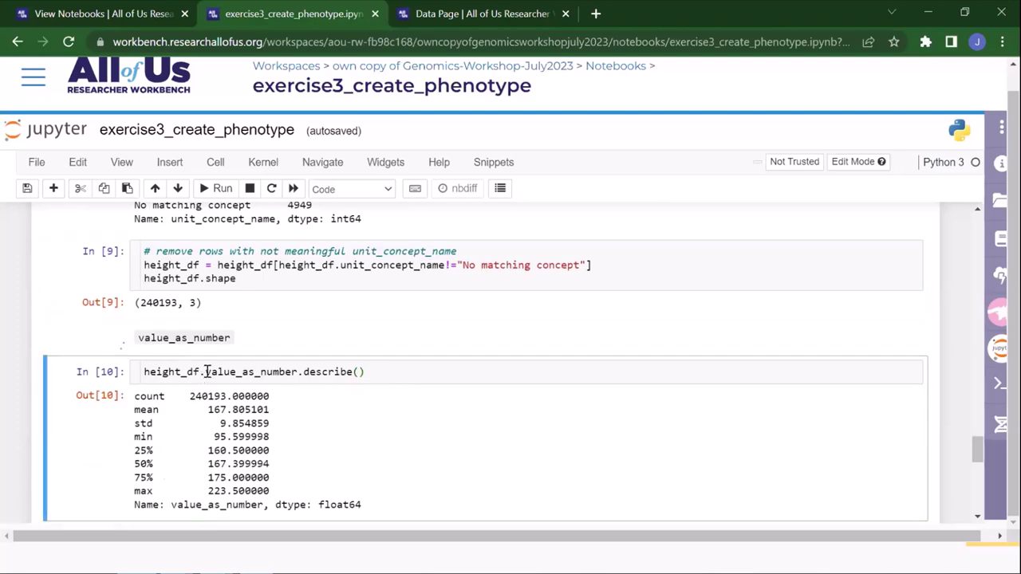
{"action": "left_click_drag", "start_coordinate": [205, 372], "coordinate": [294, 372]}
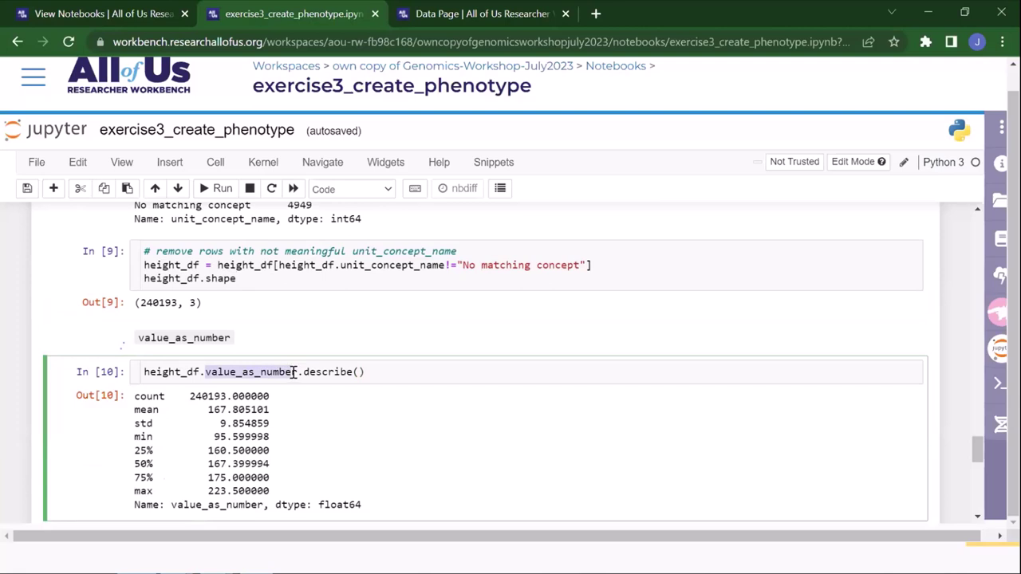
Examine the histogram cell for value_as_number and its plot below the describe() summary
{"action": "left_click", "coordinate": [352, 370]}
{"action": "scroll", "coordinate": [351, 369], "scroll_direction": "down", "scroll_amount": 3}
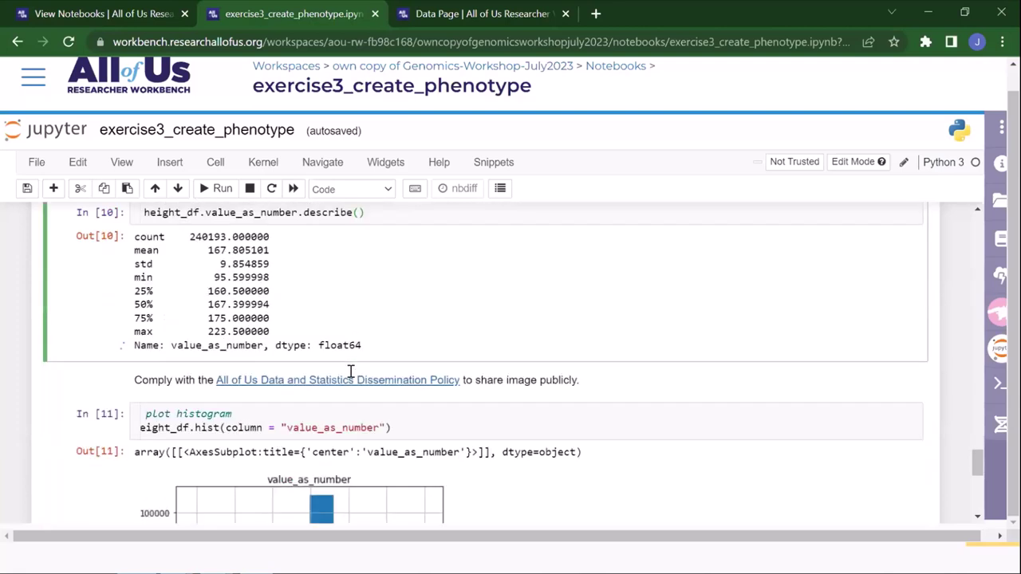
{"action": "left_click", "coordinate": [351, 347]}
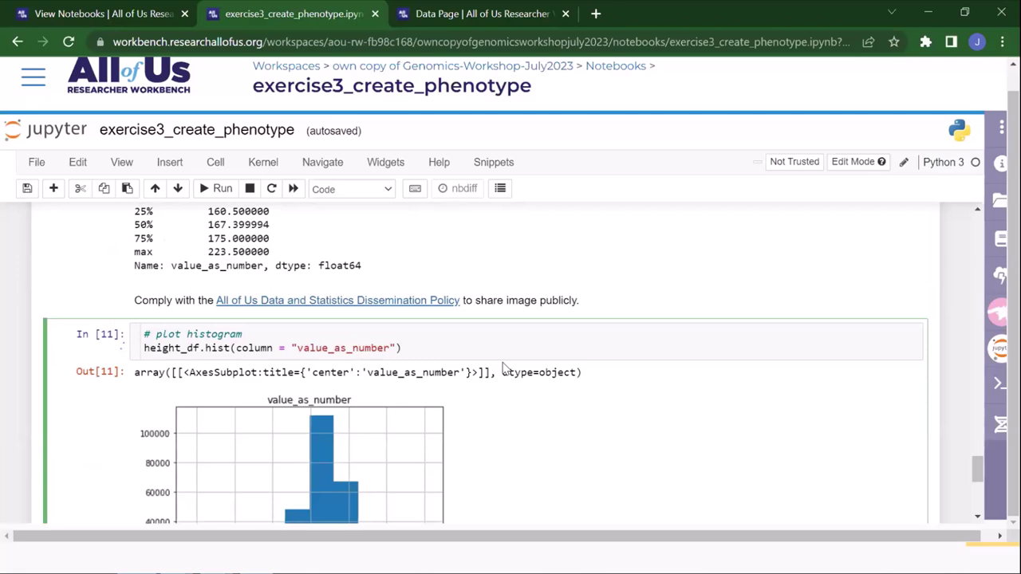
{"action": "scroll", "coordinate": [424, 407], "scroll_direction": "down", "scroll_amount": 1}
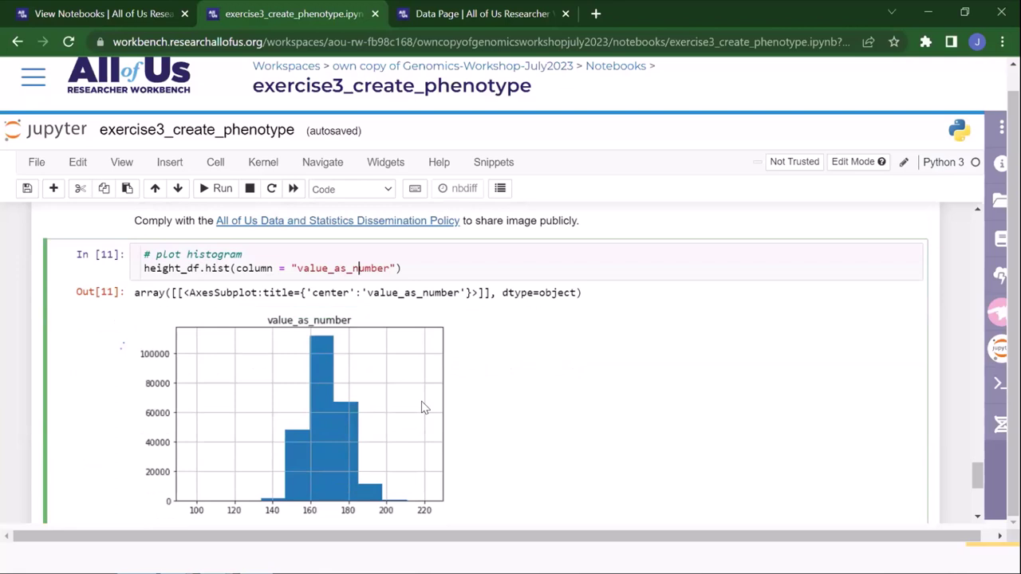
{"action": "scroll", "coordinate": [423, 407], "scroll_direction": "down", "scroll_amount": 3}
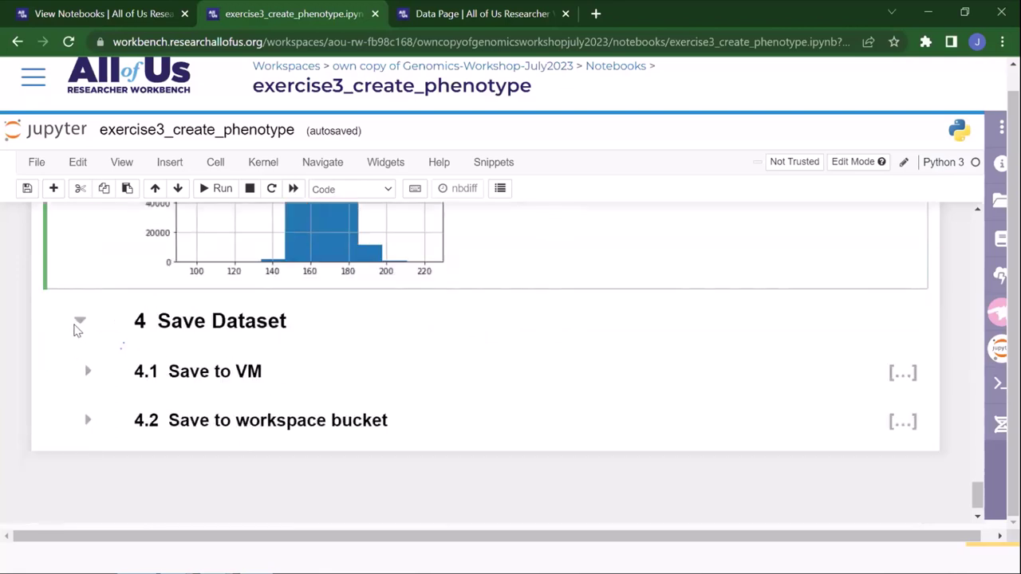
Expand the Save to VM section under Save Dataset and examine the height_df.to_csv cell that writes srwgs_height.tsv
{"action": "left_click", "coordinate": [76, 324]}
{"action": "left_click", "coordinate": [77, 395]}
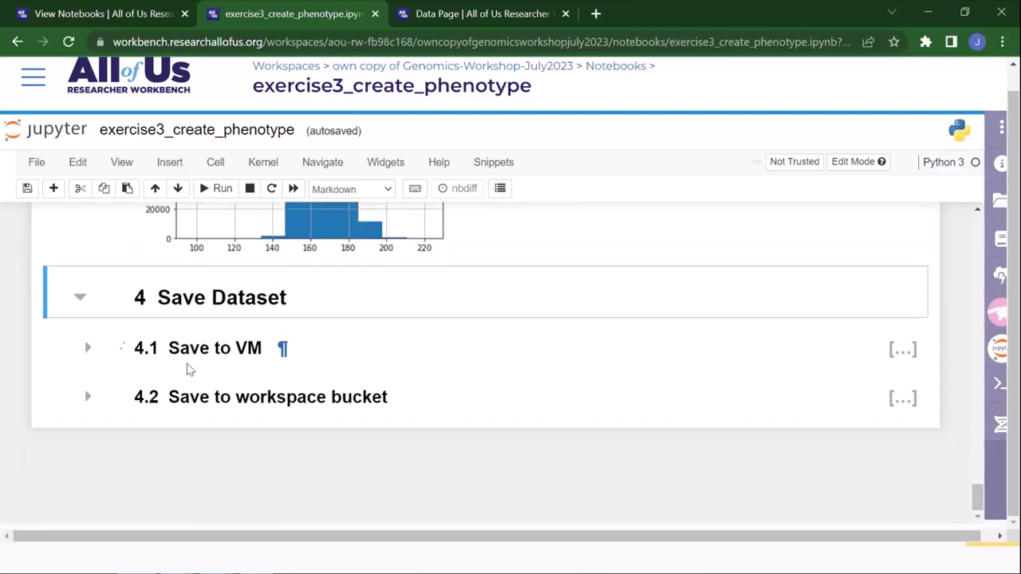
{"action": "left_click", "coordinate": [86, 347]}
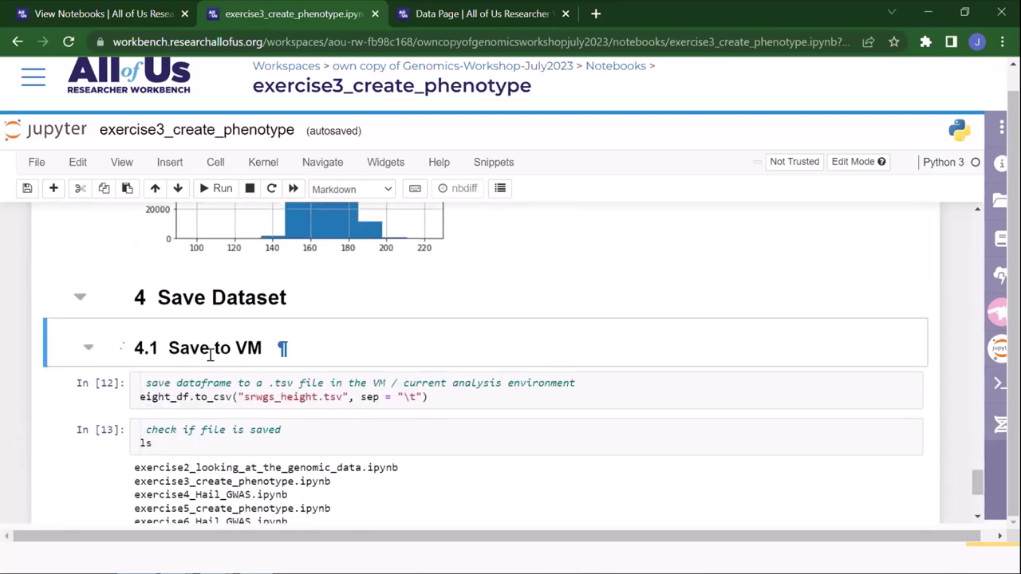
{"action": "left_click", "coordinate": [194, 401]}
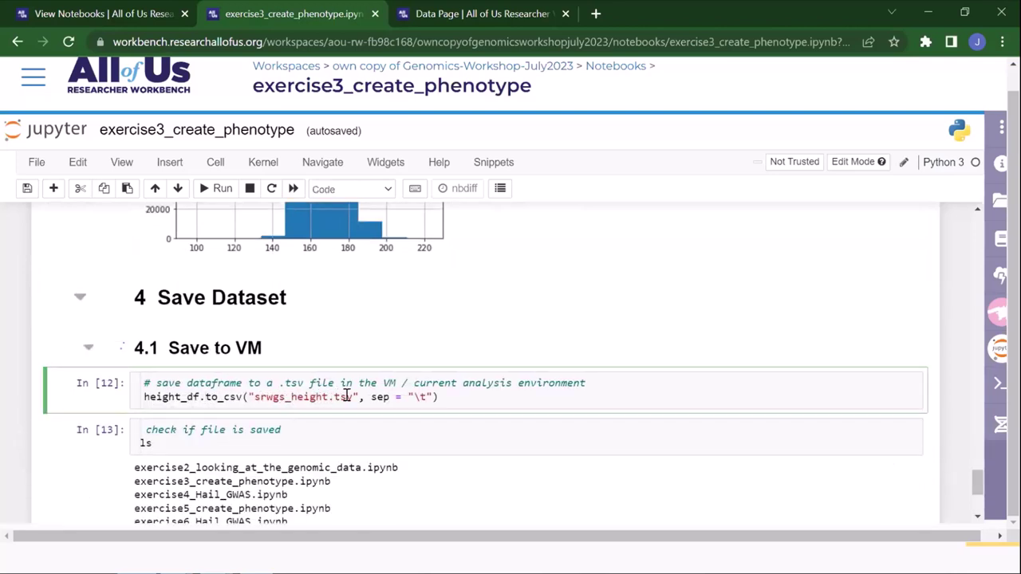
{"action": "double_click", "coordinate": [204, 396]}
{"action": "left_click", "coordinate": [358, 374]}
{"action": "scroll", "coordinate": [343, 388], "scroll_direction": "down", "scroll_amount": 1}
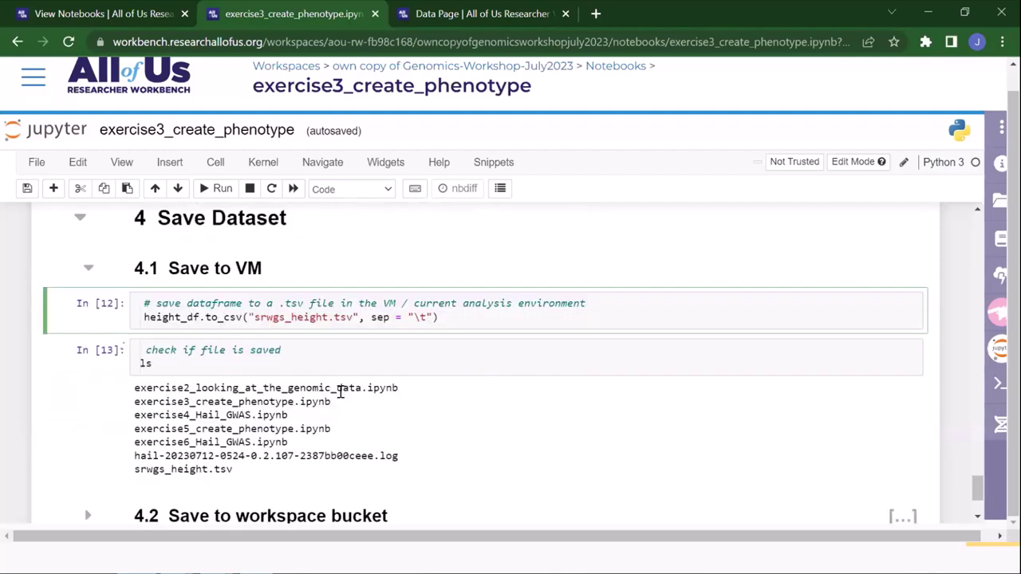
Examine the !ls cell that checks the saved file, highlighting srwgs_height.tsv in its output
{"action": "left_click", "coordinate": [305, 366]}
{"action": "left_click_drag", "start_coordinate": [170, 370], "coordinate": [140, 363]}
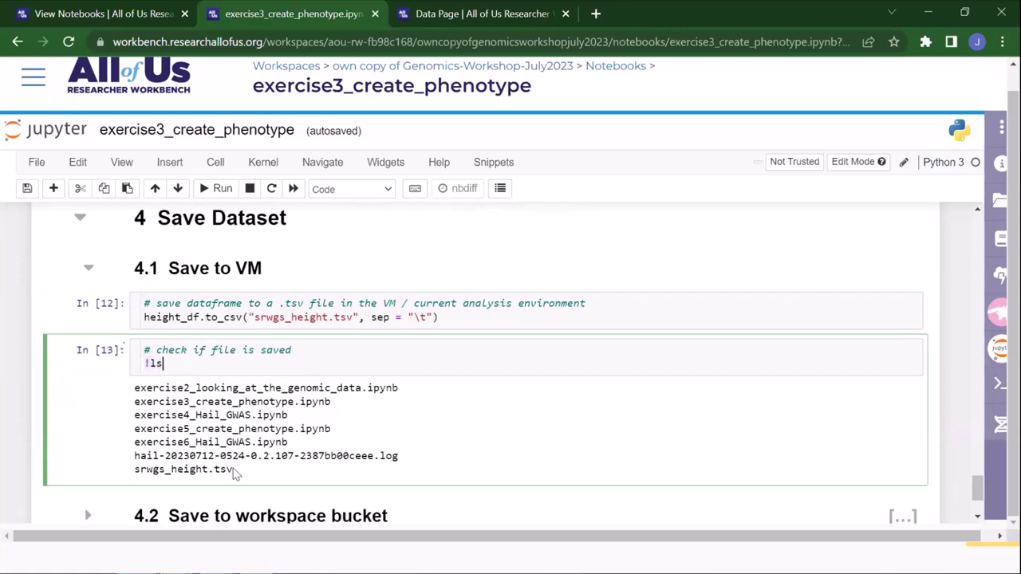
{"action": "left_click_drag", "start_coordinate": [234, 471], "coordinate": [134, 471]}
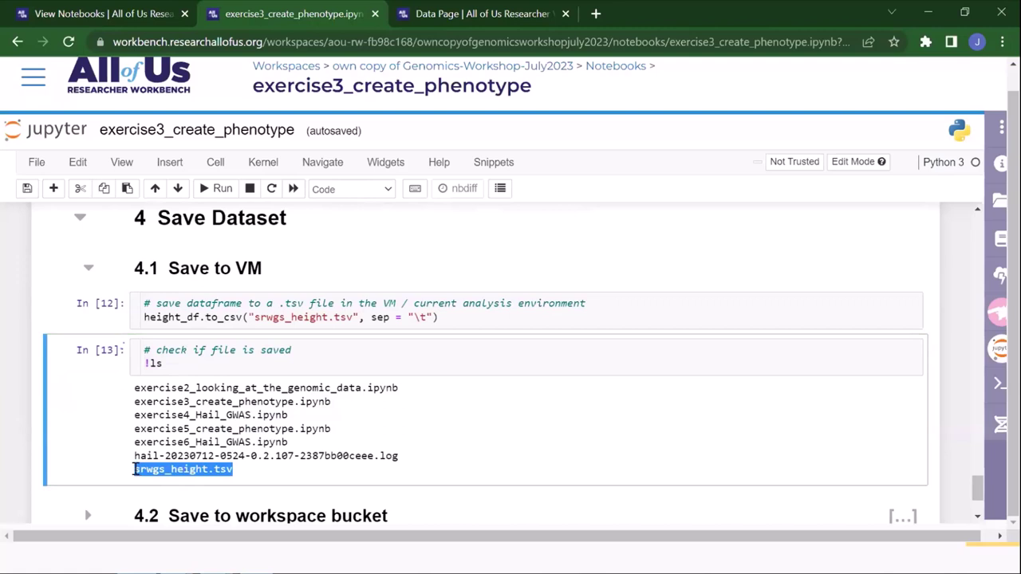
{"action": "scroll", "coordinate": [244, 417], "scroll_direction": "down", "scroll_amount": 3}
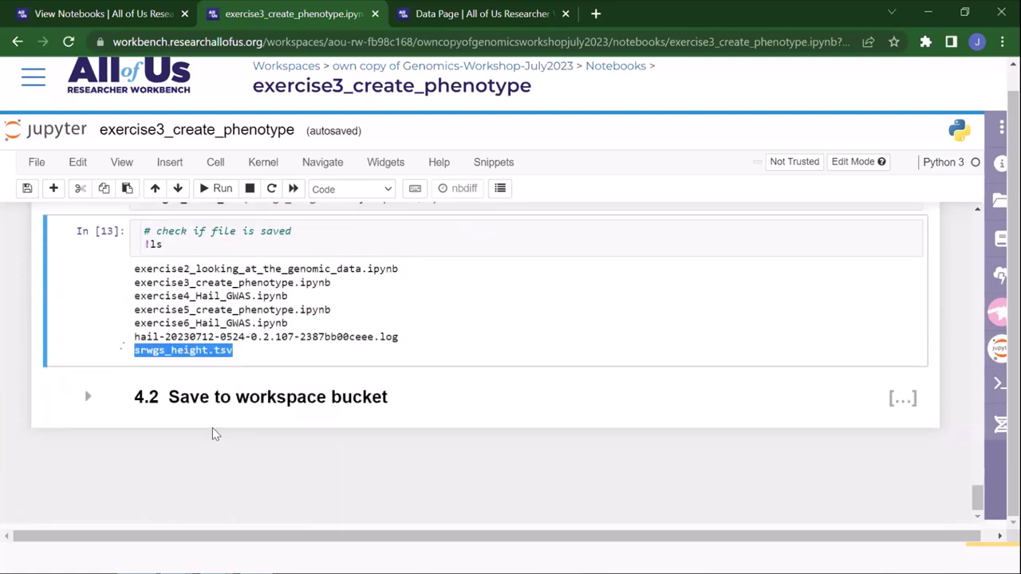
Expand the Save to workspace bucket section, and review the compute profile and storage disk options of the cloud analysis environment
{"action": "left_click", "coordinate": [87, 399]}
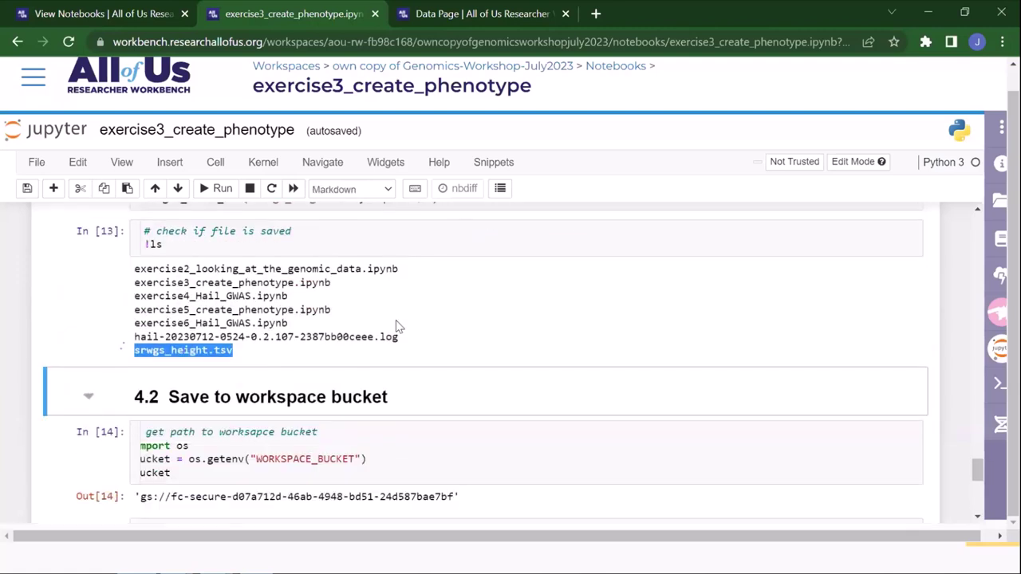
{"action": "left_click", "coordinate": [998, 348]}
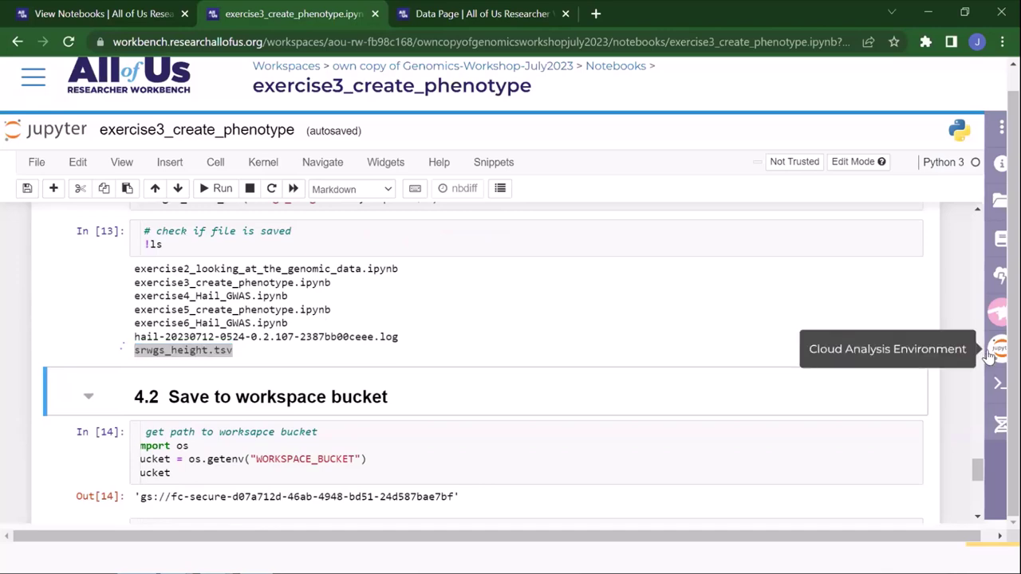
{"action": "scroll", "coordinate": [596, 358], "scroll_direction": "up", "scroll_amount": 1}
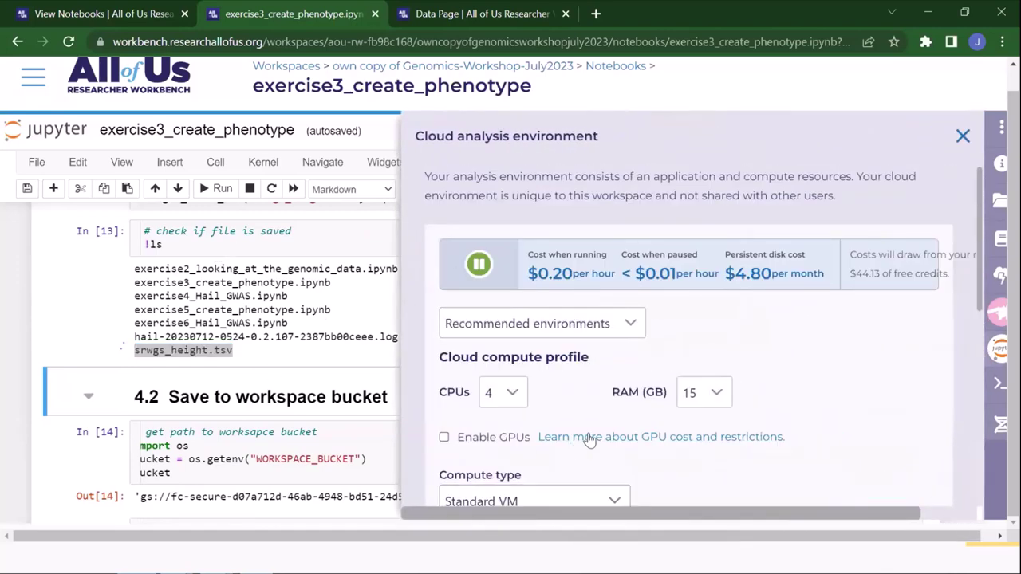
{"action": "scroll", "coordinate": [597, 427], "scroll_direction": "down", "scroll_amount": 5}
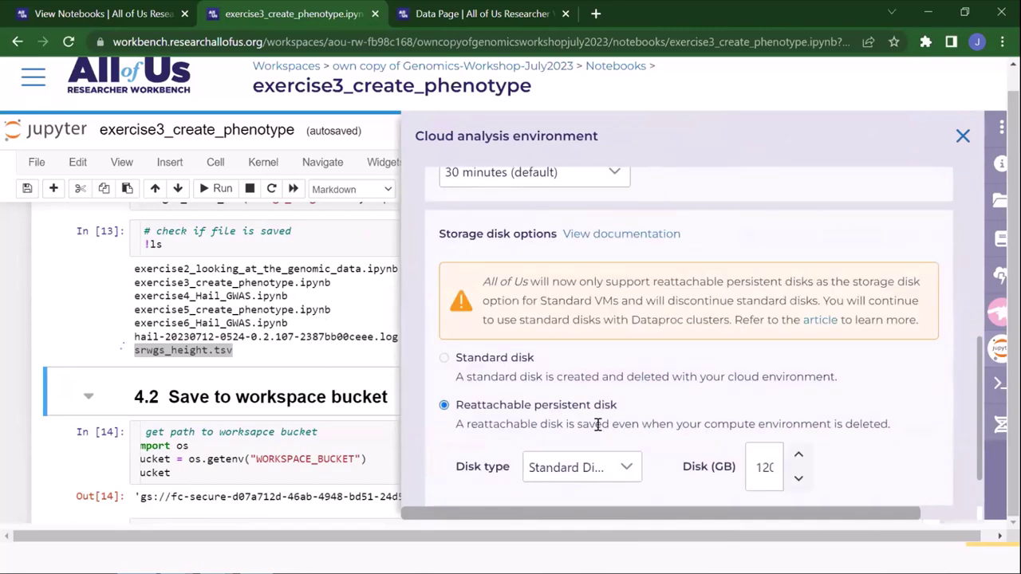
{"action": "scroll", "coordinate": [597, 423], "scroll_direction": "down", "scroll_amount": 2}
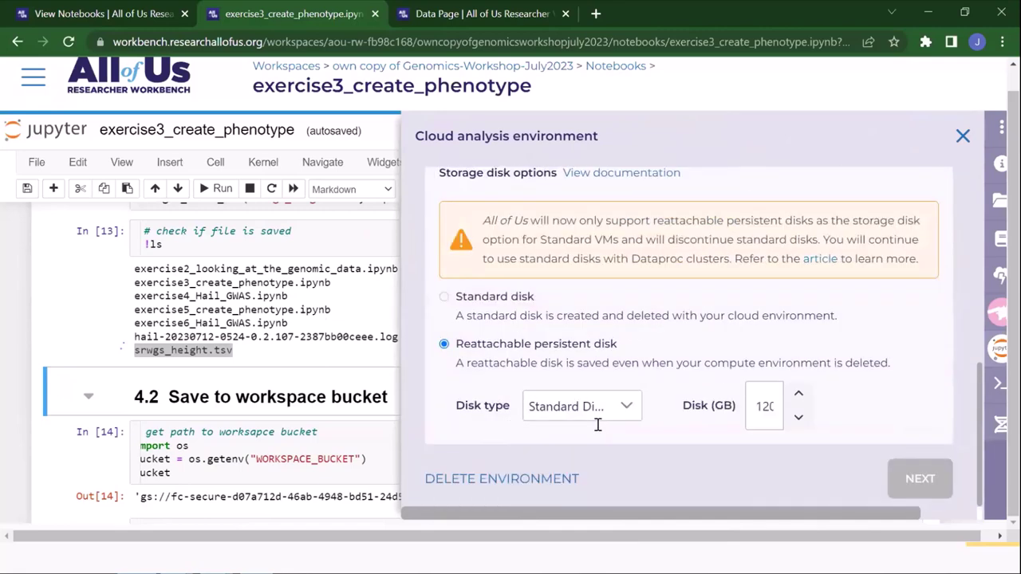
{"action": "scroll", "coordinate": [597, 423], "scroll_direction": "up", "scroll_amount": 7}
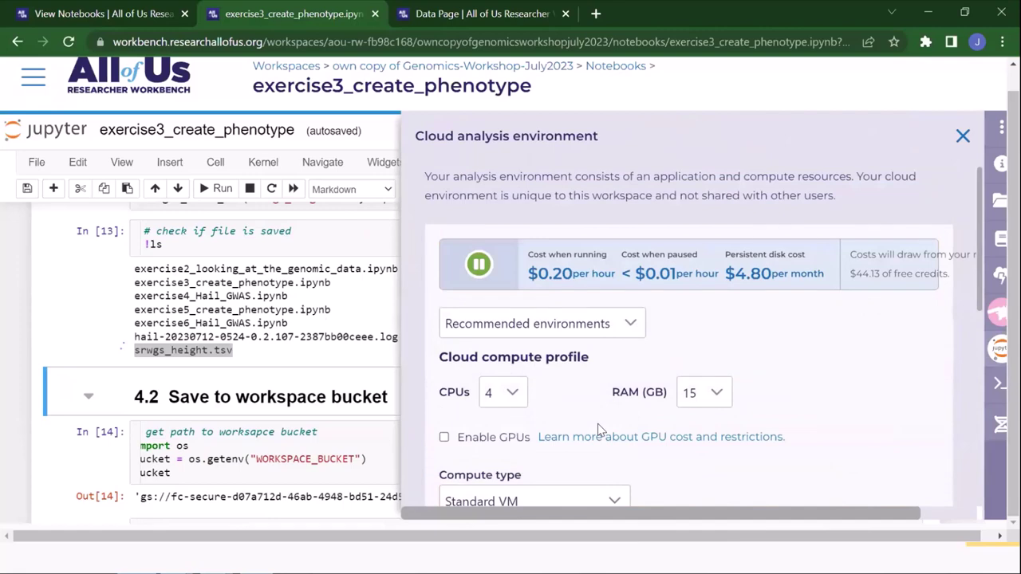
{"action": "scroll", "coordinate": [597, 423], "scroll_direction": "down", "scroll_amount": 5}
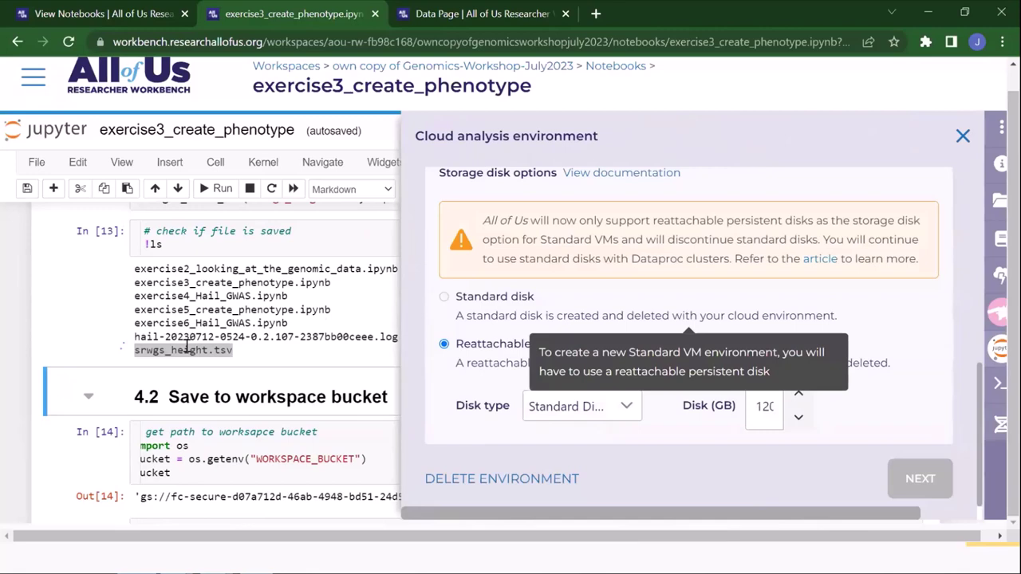
{"action": "left_click", "coordinate": [961, 136]}
Examine the WORKSPACE_BUCKET path cell and the gsutil cp cell, highlighting the command that copies srwgs_height.tsv to the bucket
{"action": "scroll", "coordinate": [435, 292], "scroll_direction": "down", "scroll_amount": 2}
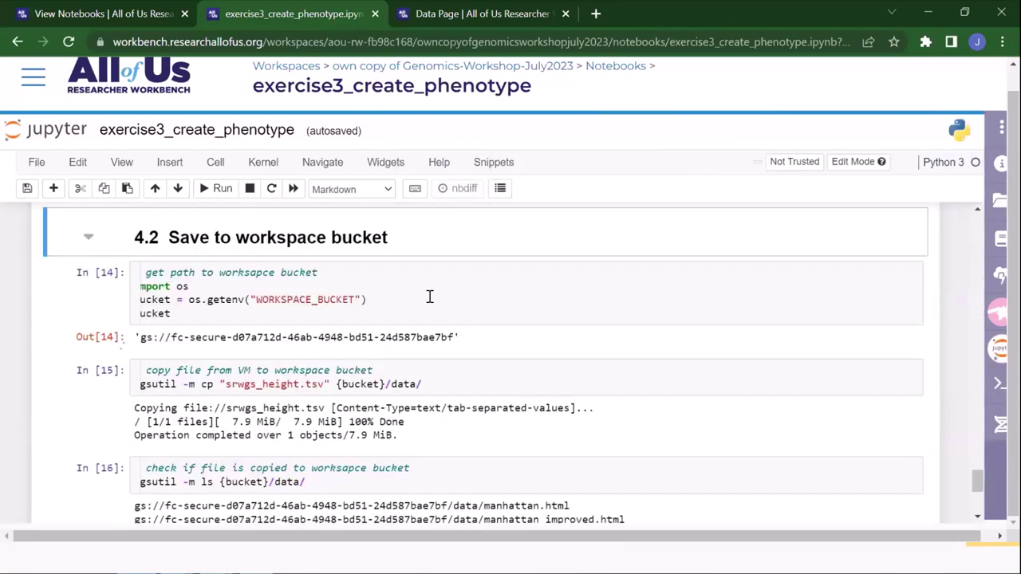
{"action": "left_click", "coordinate": [429, 296]}
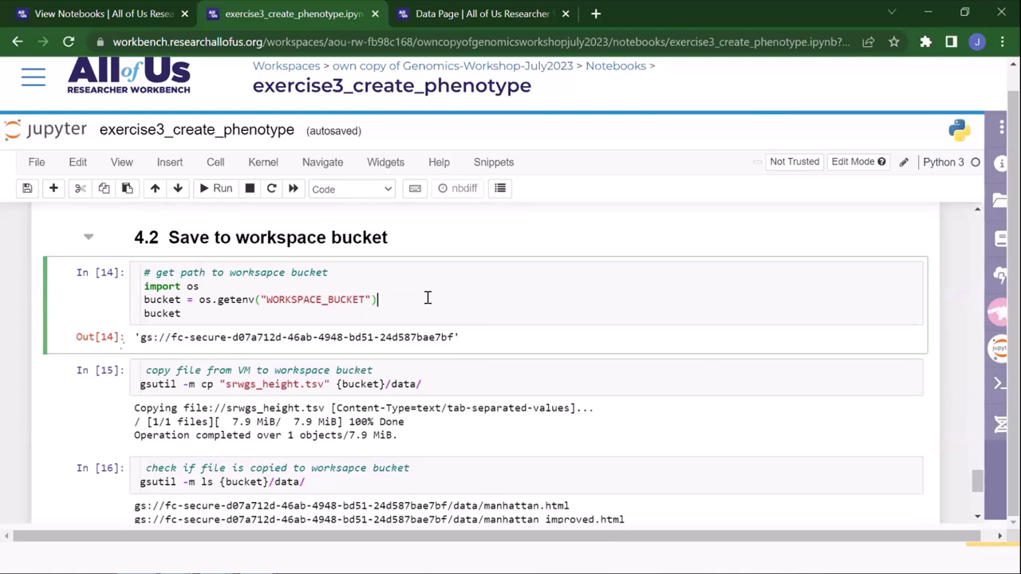
{"action": "left_click", "coordinate": [273, 371]}
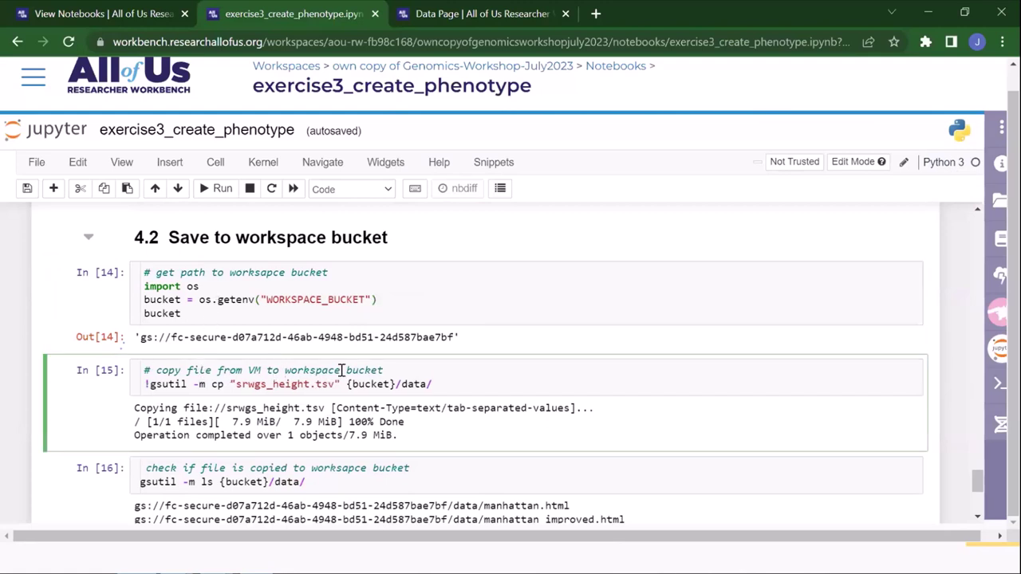
{"action": "left_click_drag", "start_coordinate": [443, 384], "coordinate": [143, 384]}
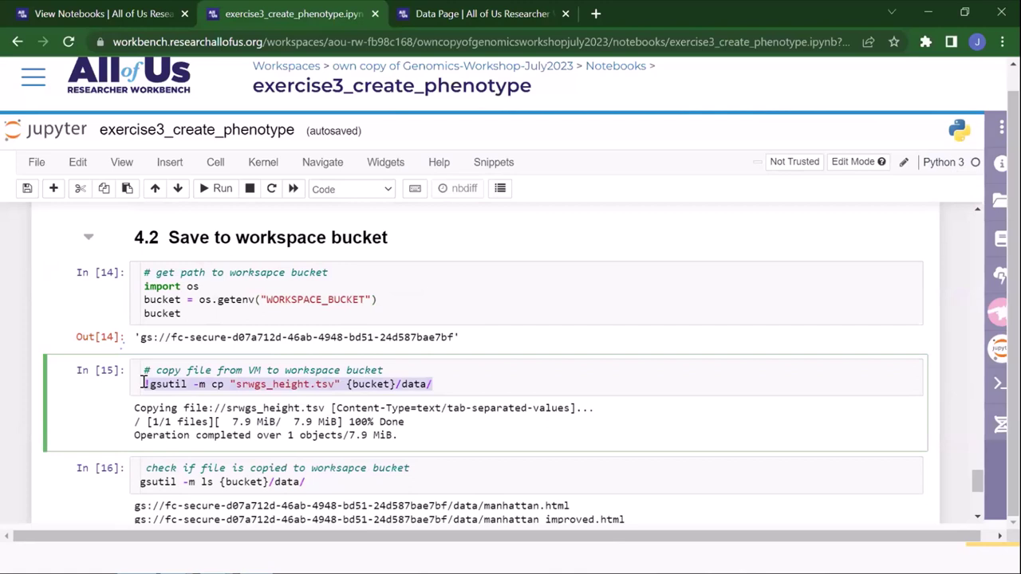
{"action": "left_click", "coordinate": [384, 382]}
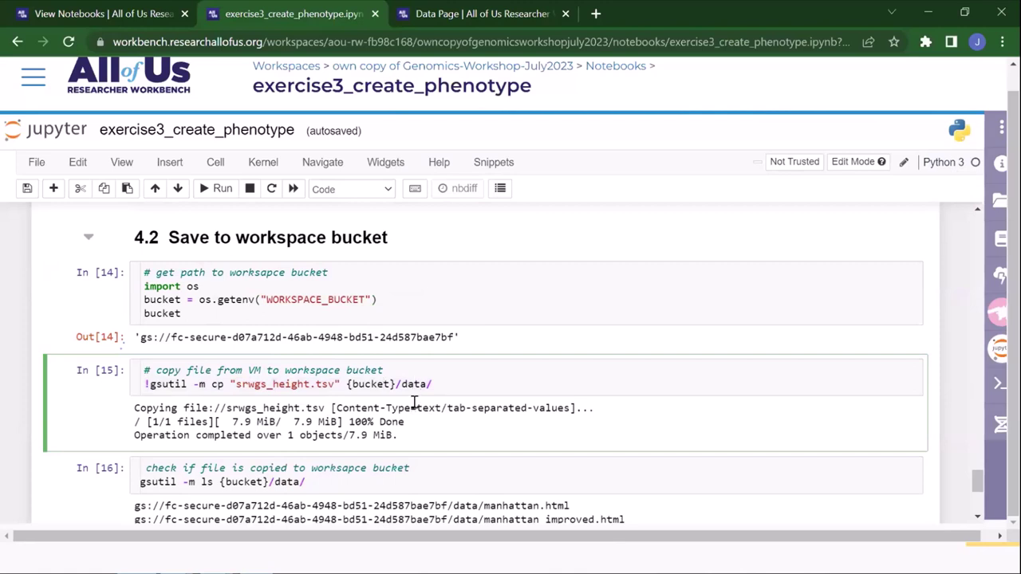
Examine the gsutil ls cell that checks the bucket copy, highlighting the command and the srwgs_height.tsv path in its output
{"action": "scroll", "coordinate": [389, 384], "scroll_direction": "down", "scroll_amount": 1}
{"action": "left_click", "coordinate": [394, 405]}
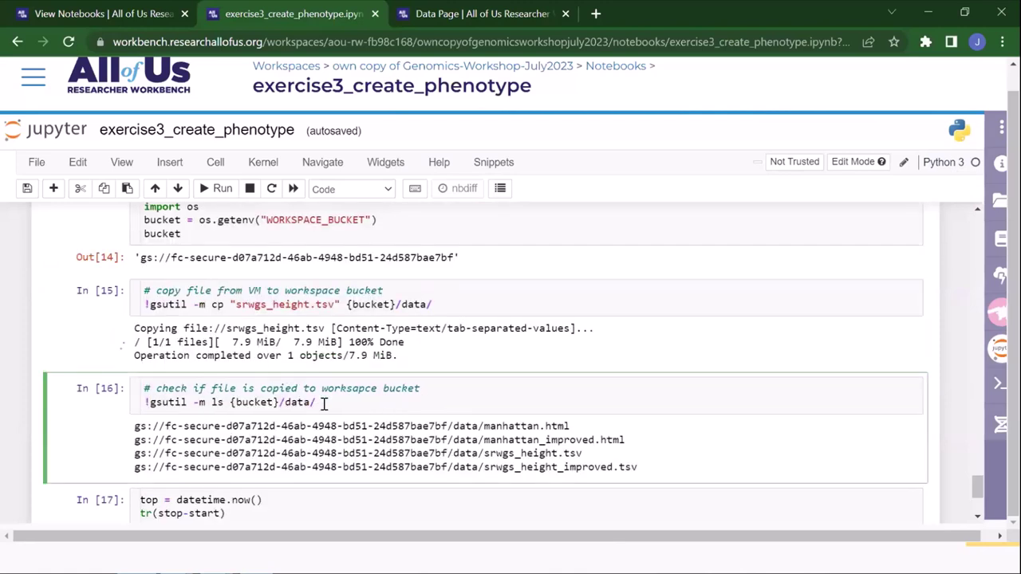
{"action": "left_click", "coordinate": [137, 404], "text": "shift"}
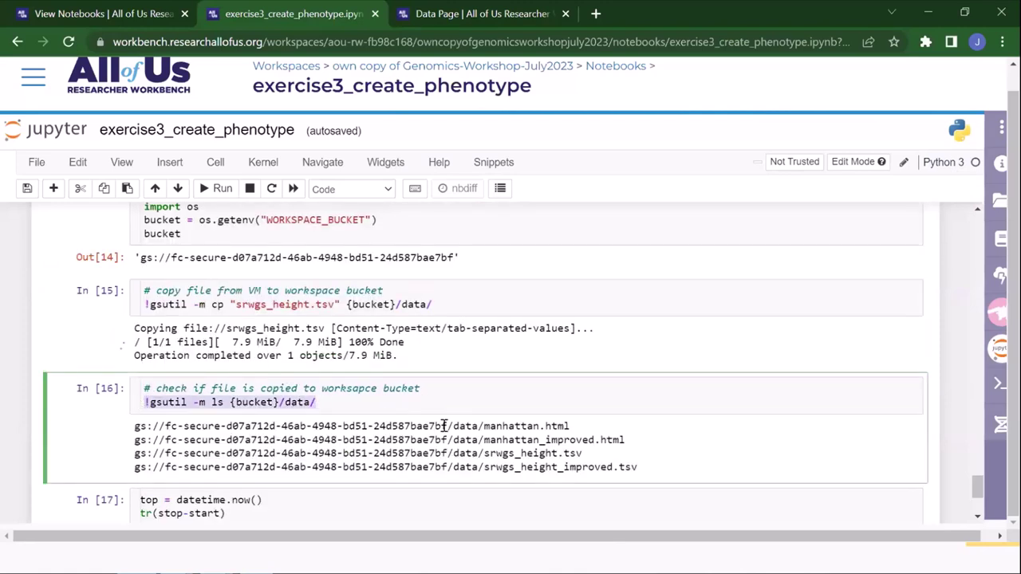
{"action": "left_click", "coordinate": [581, 453]}
{"action": "left_click_drag", "start_coordinate": [580, 453], "coordinate": [134, 453]}
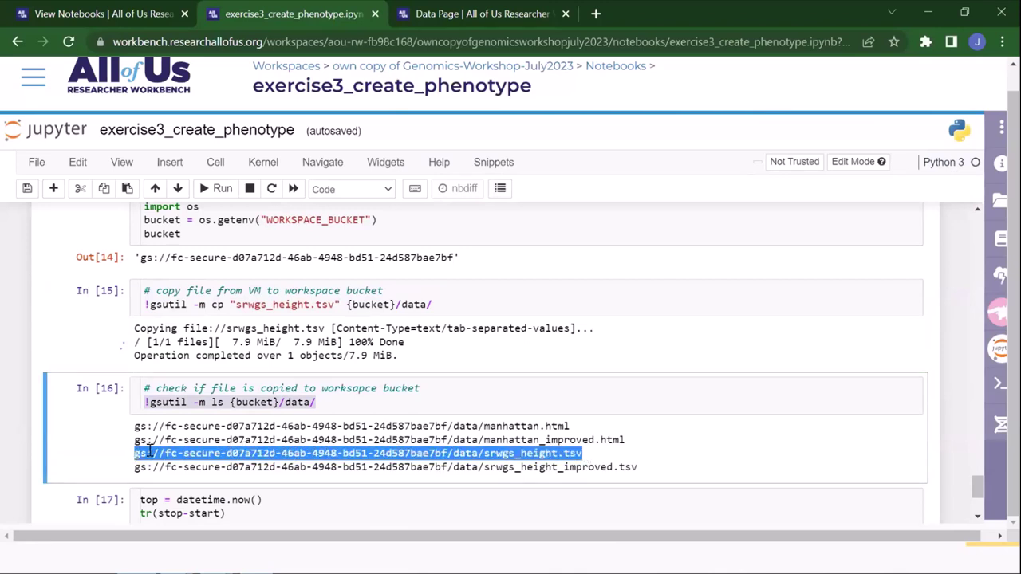
{"action": "scroll", "coordinate": [435, 397], "scroll_direction": "down", "scroll_amount": 2}
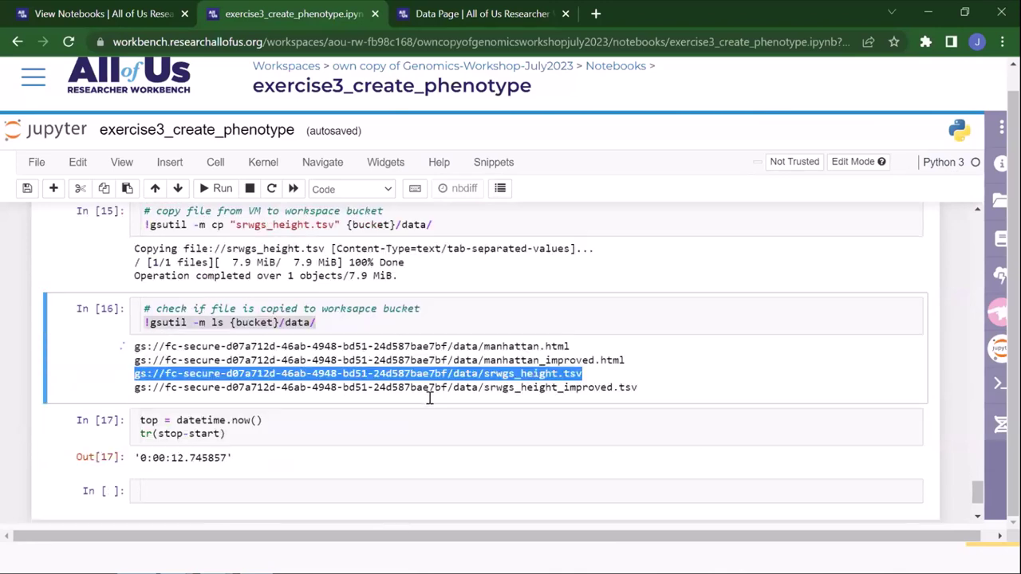
View the stop-start timing cell at the notebook's end and return to its Height GWAS part1 introduction
{"action": "left_click", "coordinate": [376, 415]}
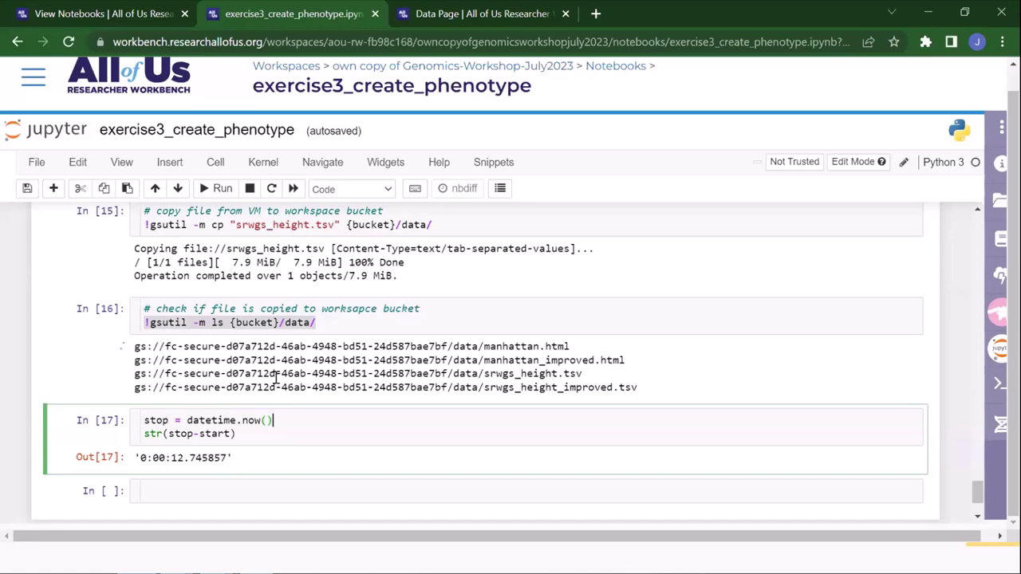
{"action": "scroll", "coordinate": [278, 371], "scroll_direction": "up", "scroll_amount": 5}
{"action": "scroll", "coordinate": [276, 376], "scroll_direction": "up", "scroll_amount": 4}
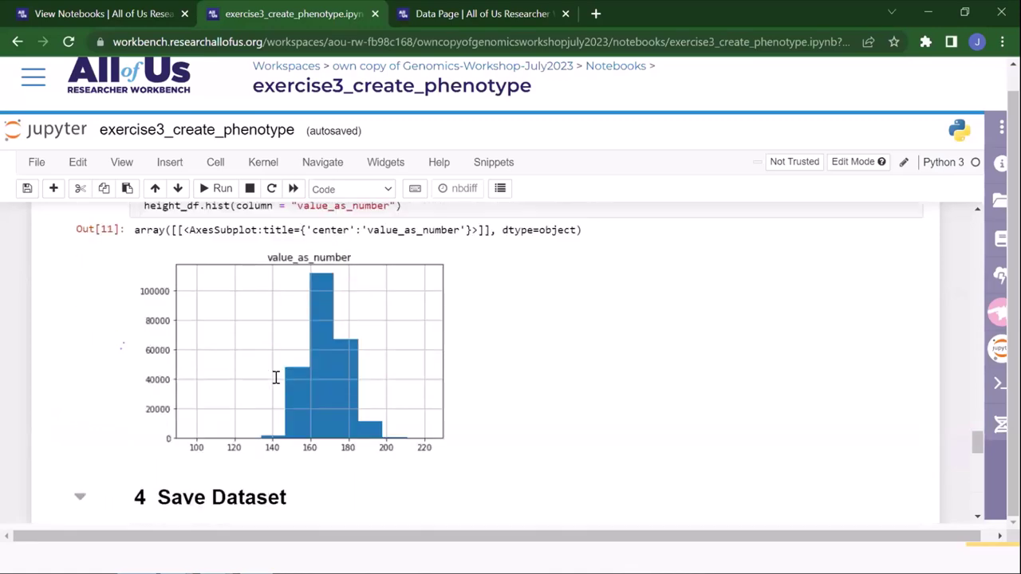
{"action": "scroll", "coordinate": [275, 377], "scroll_direction": "up", "scroll_amount": 20}
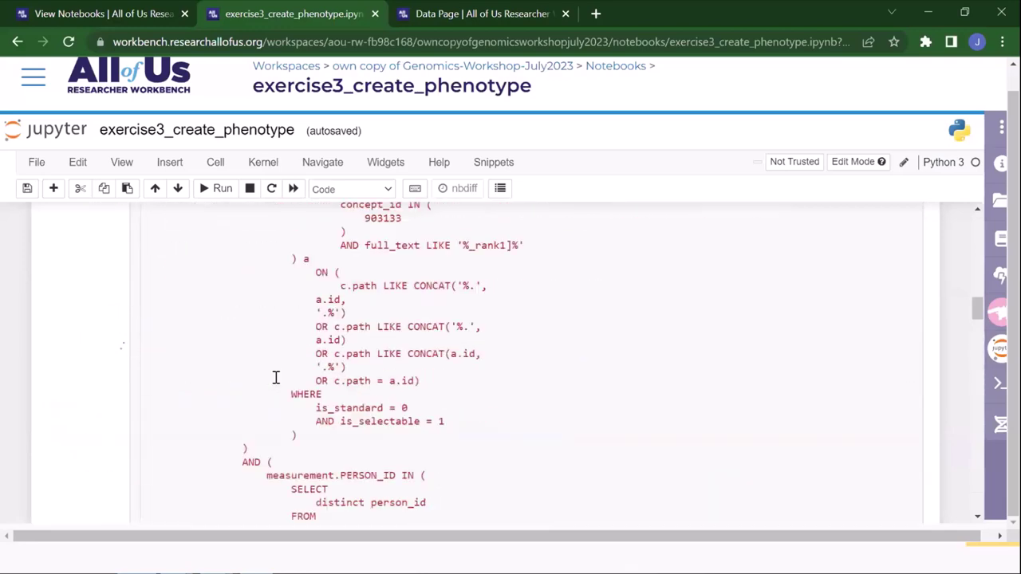
{"action": "scroll", "coordinate": [275, 377], "scroll_direction": "up", "scroll_amount": 20}
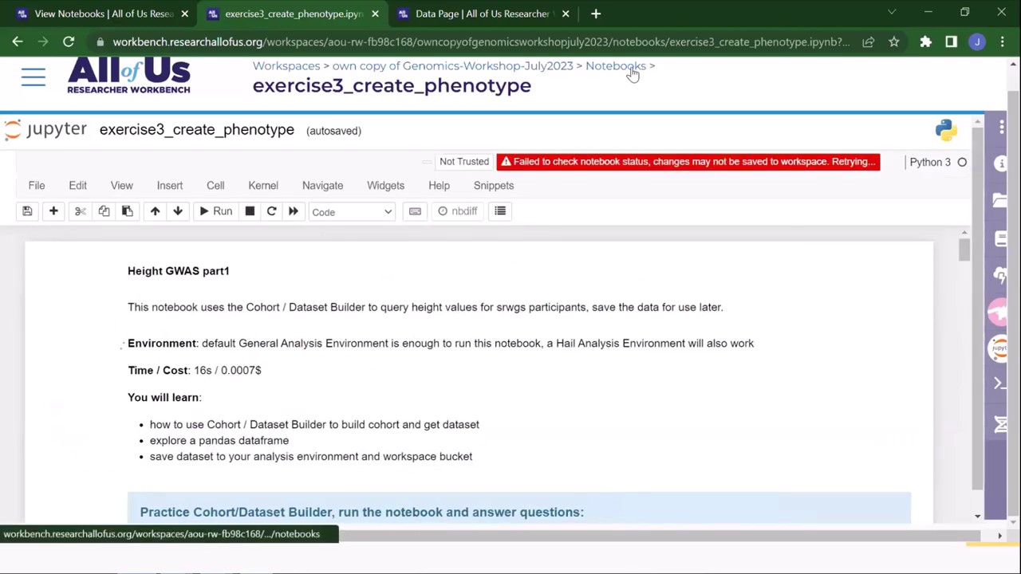
Go back to the workspace's notebook list and open exercise4_Hail_GWAS.ipynb
{"action": "left_click", "coordinate": [615, 66]}
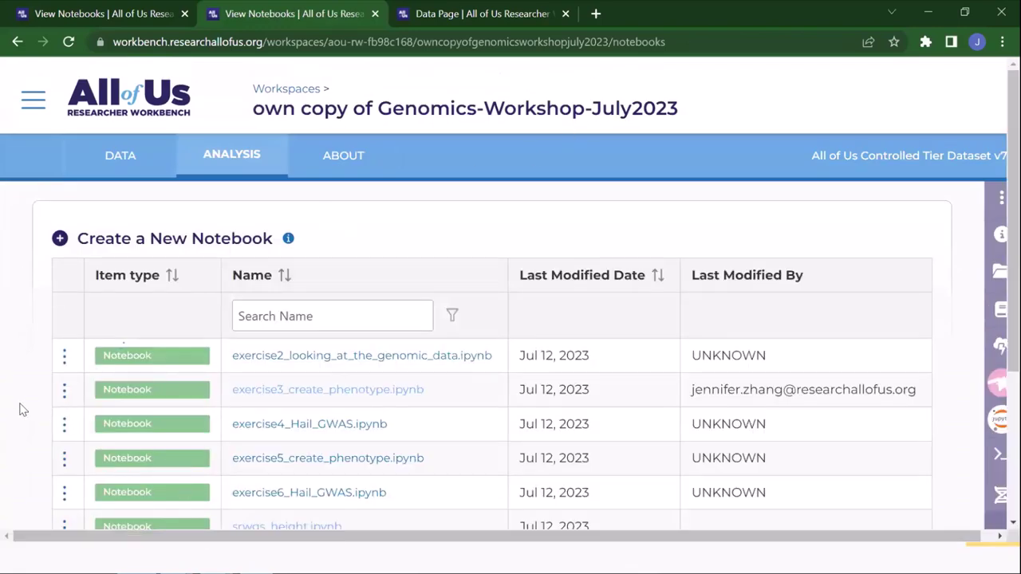
{"action": "scroll", "coordinate": [24, 410], "scroll_direction": "down", "scroll_amount": 1}
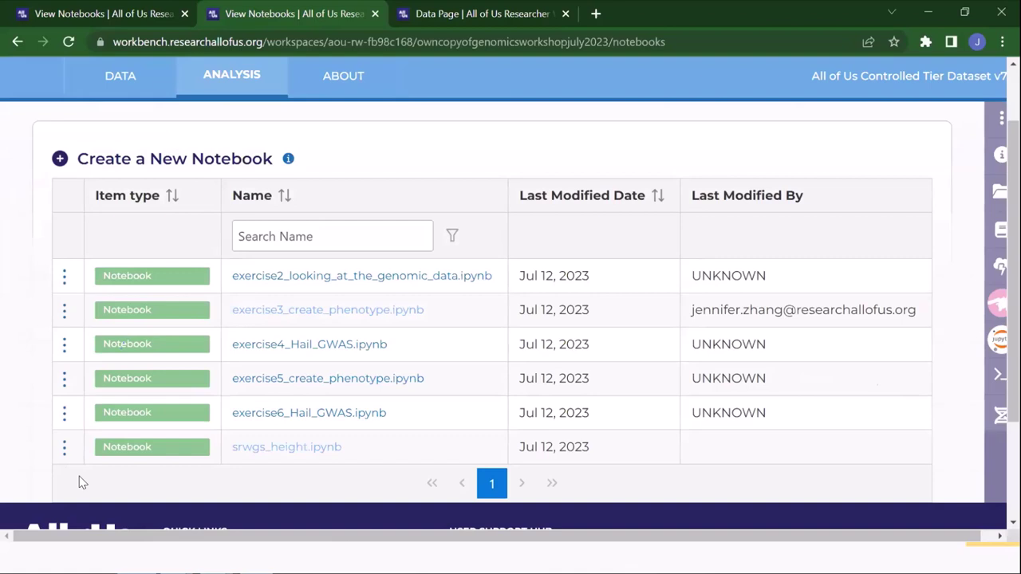
{"action": "left_click", "coordinate": [247, 347]}
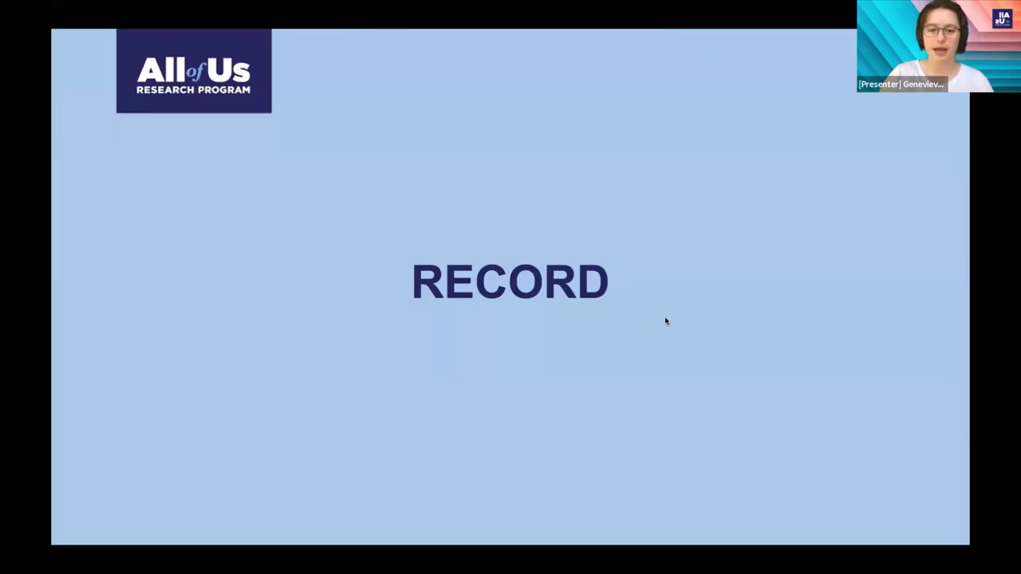
{"action": "key", "text": "Right"}
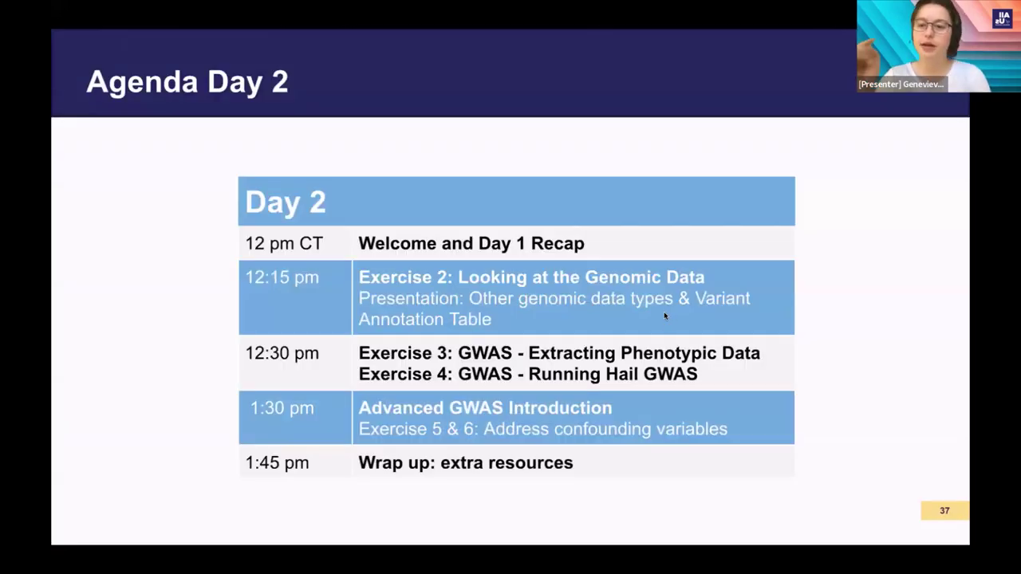